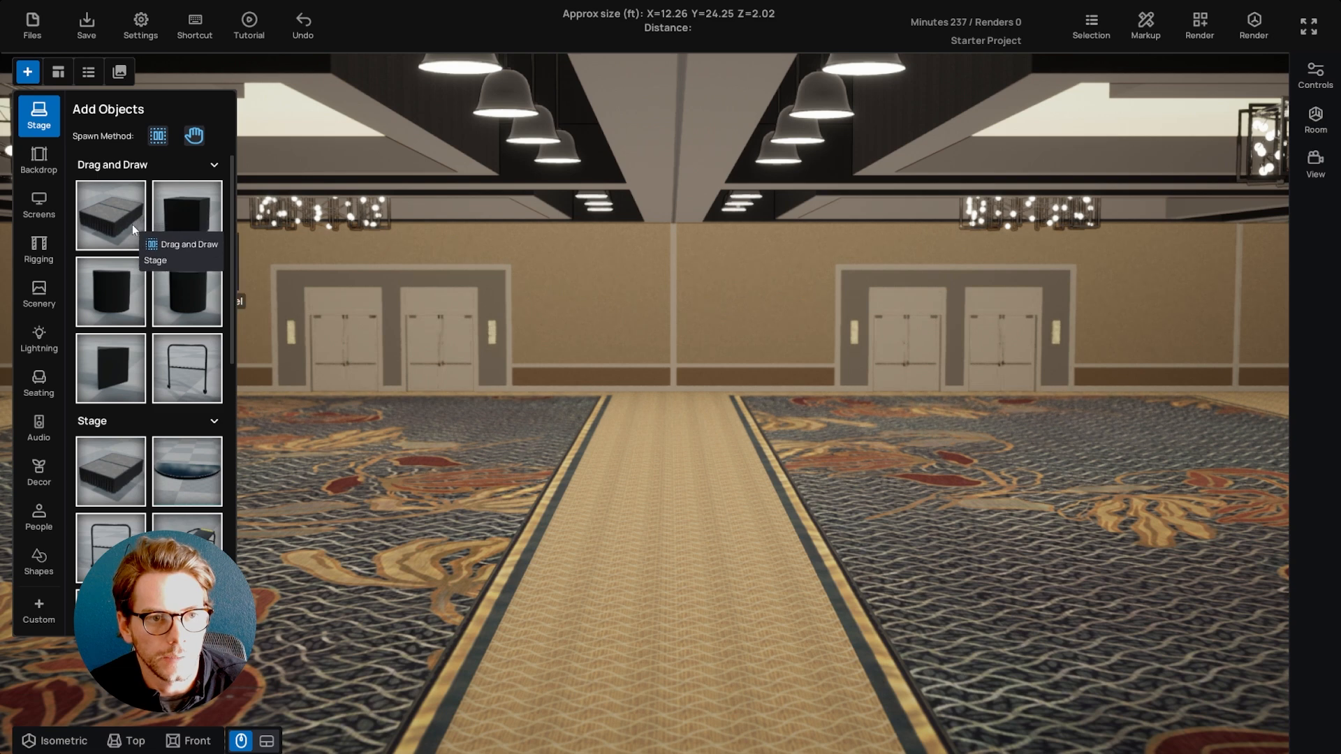
# Draw a stage deck in front of the far wall and resize it from the top view to about 60 by 24 ft.
pyautogui.moveTo(138, 229); pyautogui.dragTo(449, 433)
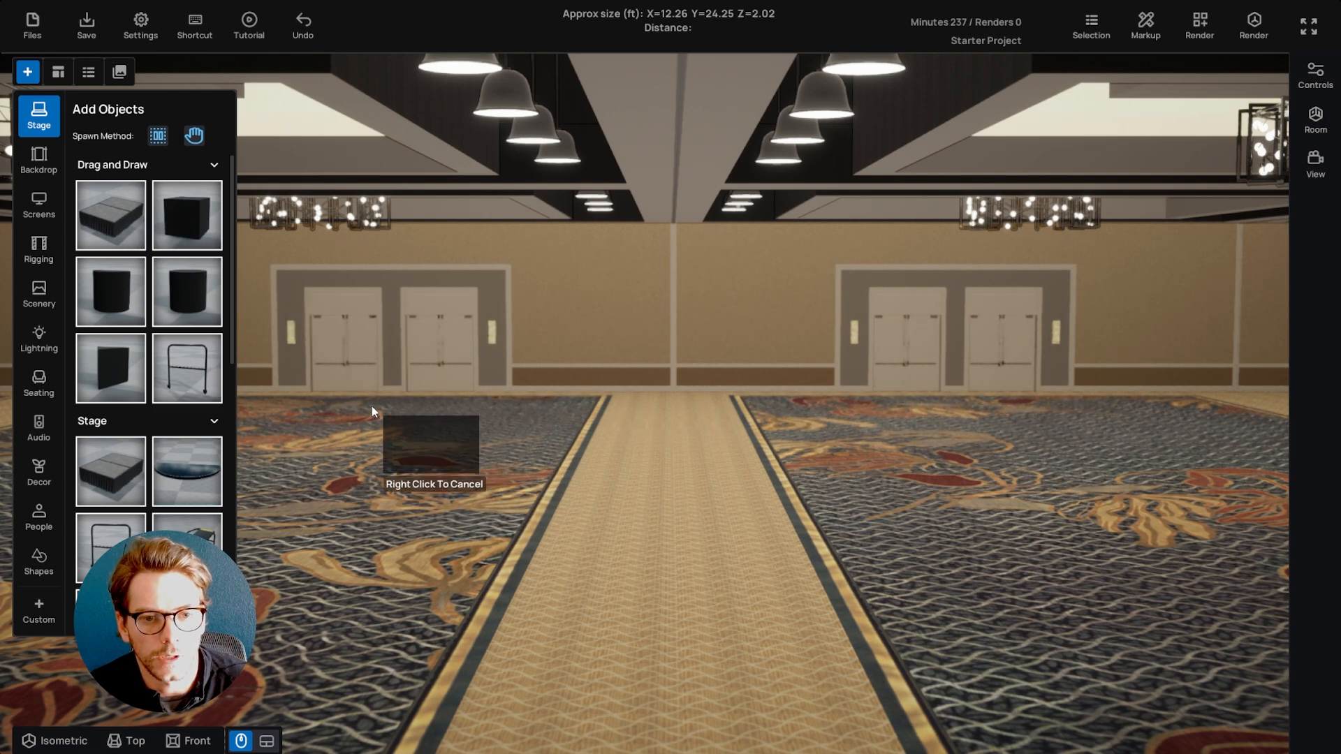
pyautogui.moveTo(385, 420)
pyautogui.mouseDown()
pyautogui.moveTo(511, 507)
pyautogui.moveTo(914, 468)
pyautogui.moveTo(890, 471)
pyautogui.mouseUp()
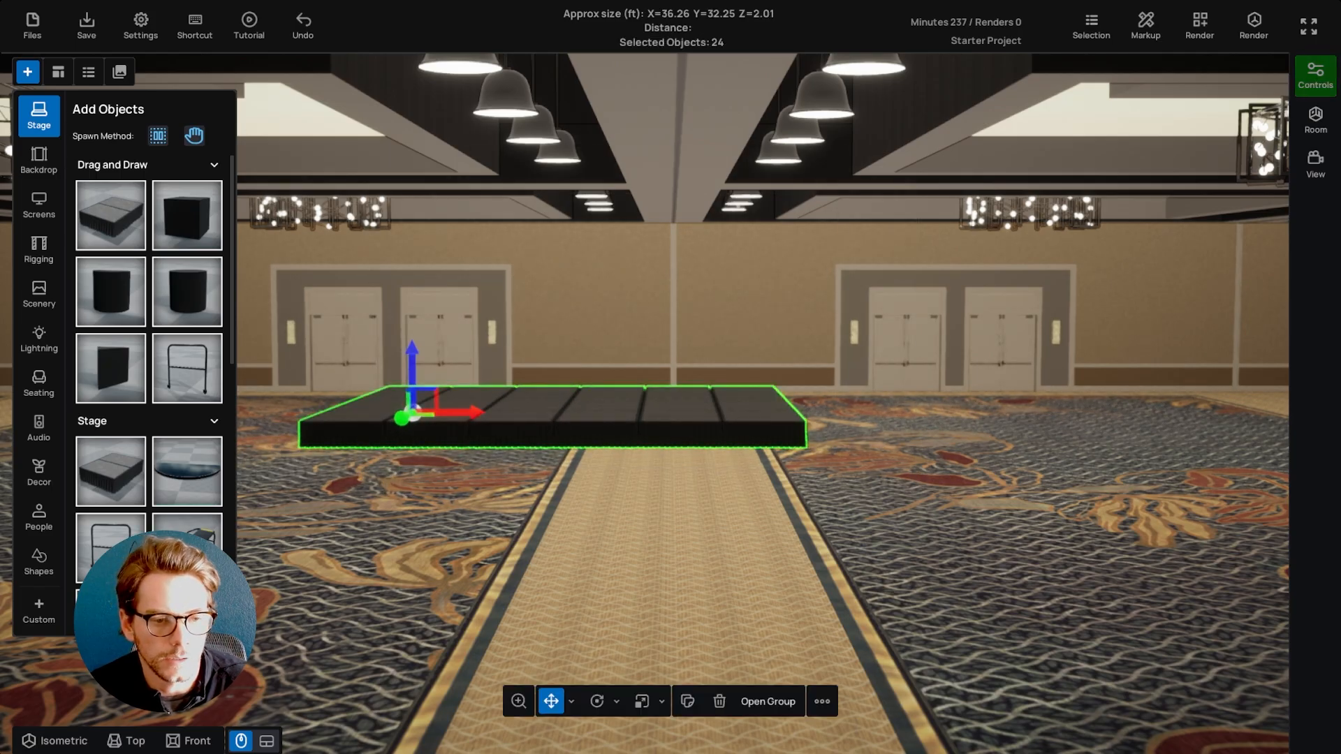
pyautogui.click(140, 742)
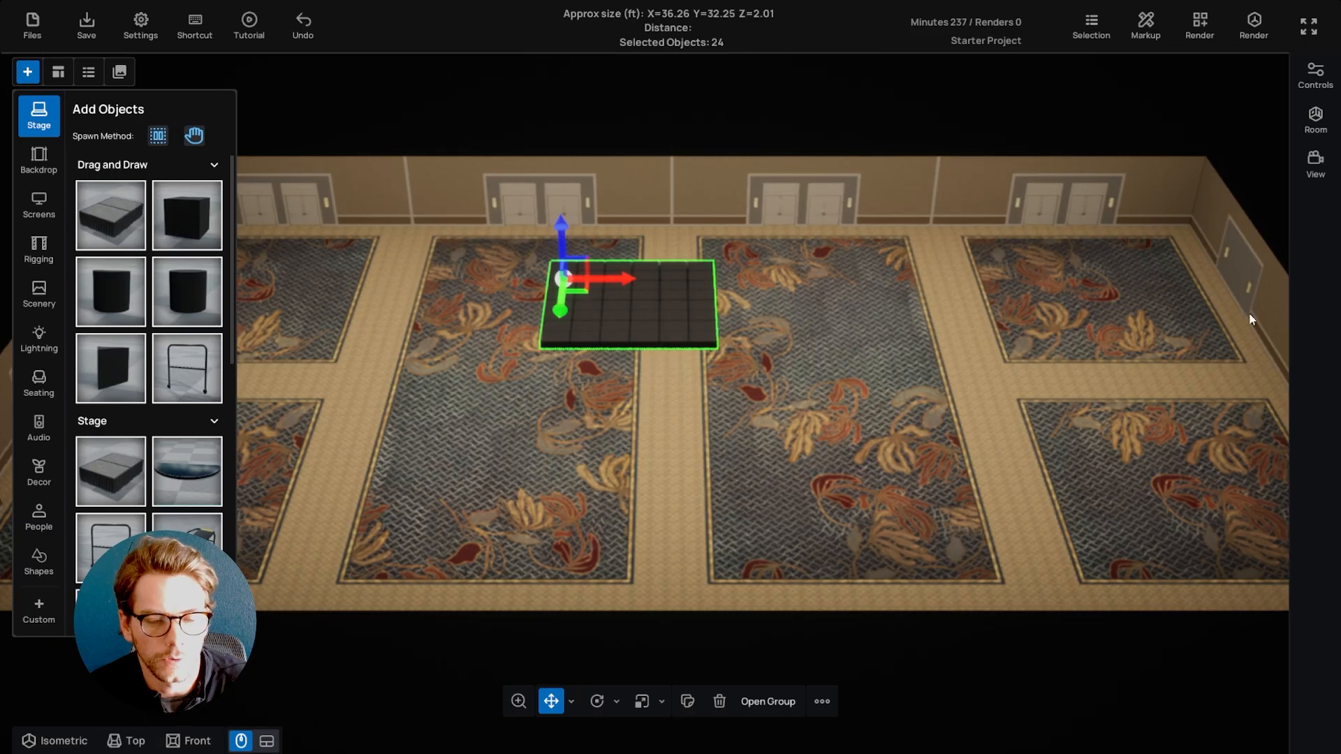
pyautogui.click(1316, 173)
pyautogui.click(1253, 123)
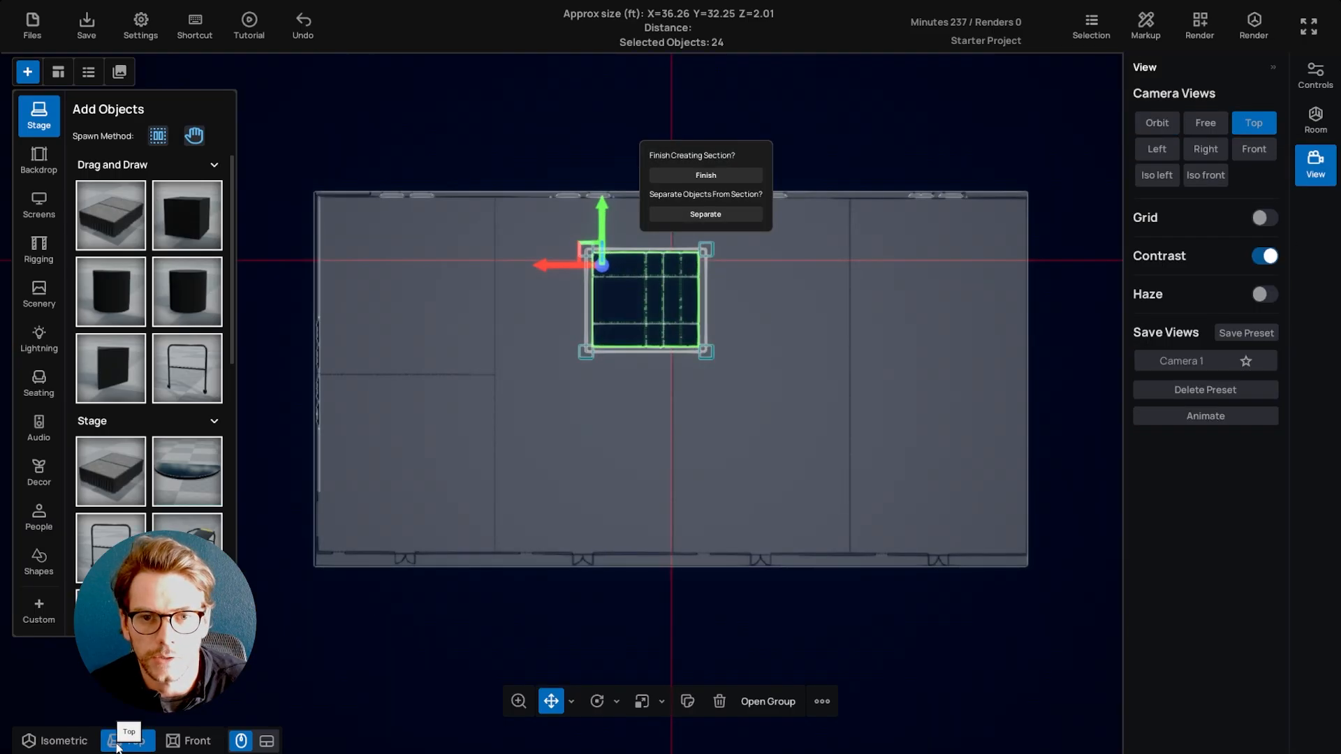
pyautogui.scroll(1, 793, 295)
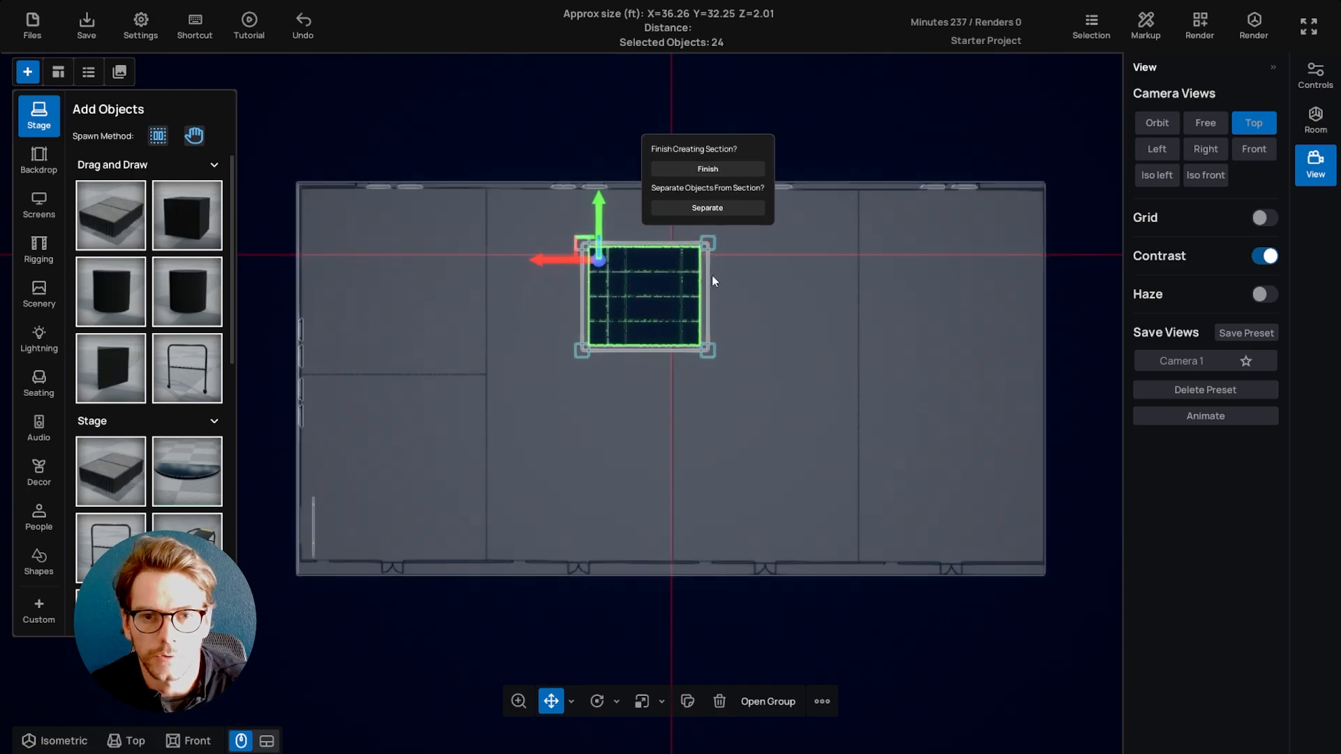
pyautogui.moveTo(707, 353)
pyautogui.mouseDown()
pyautogui.moveTo(756, 328)
pyautogui.moveTo(769, 381)
pyautogui.moveTo(877, 354)
pyautogui.moveTo(778, 352)
pyautogui.moveTo(782, 338)
pyautogui.mouseUp()
pyautogui.scroll(2, 708, 275)
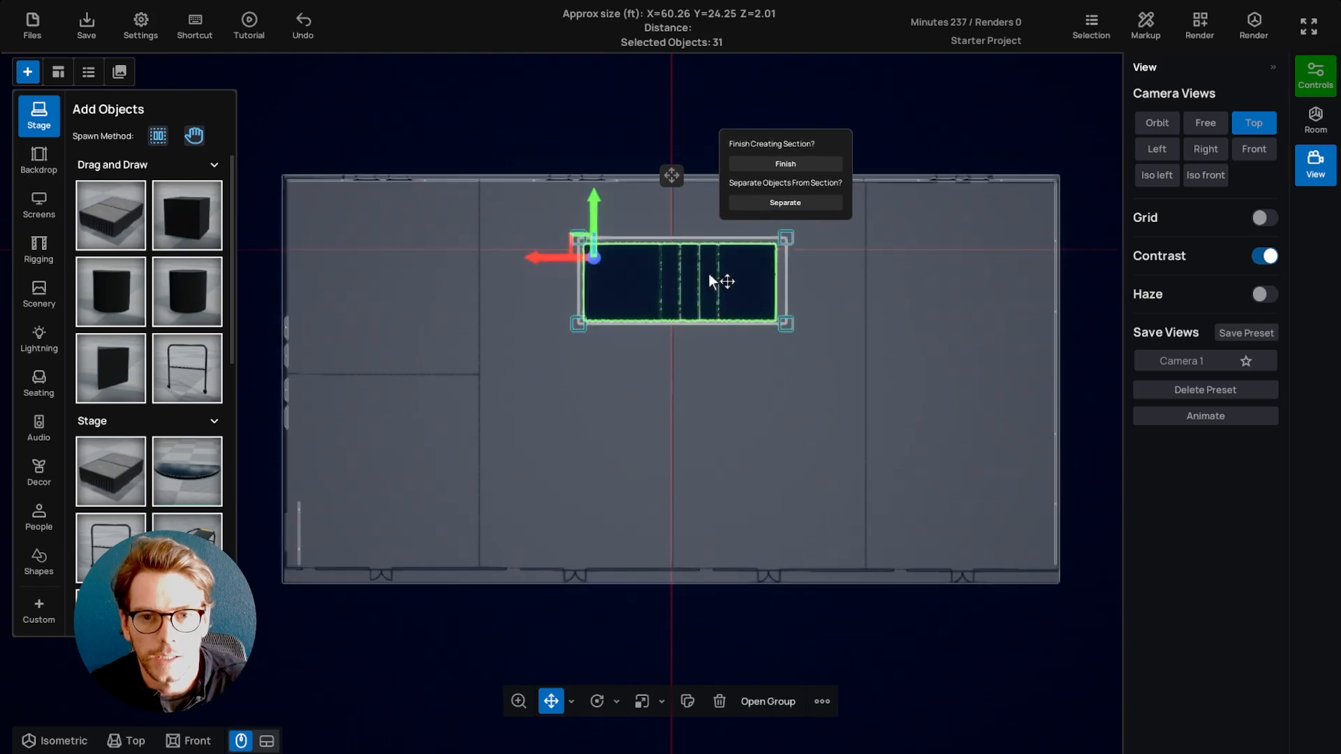
# Set the stage's group size to a width of 60 ft and a depth of 24 ft.
pyautogui.click(1317, 74)
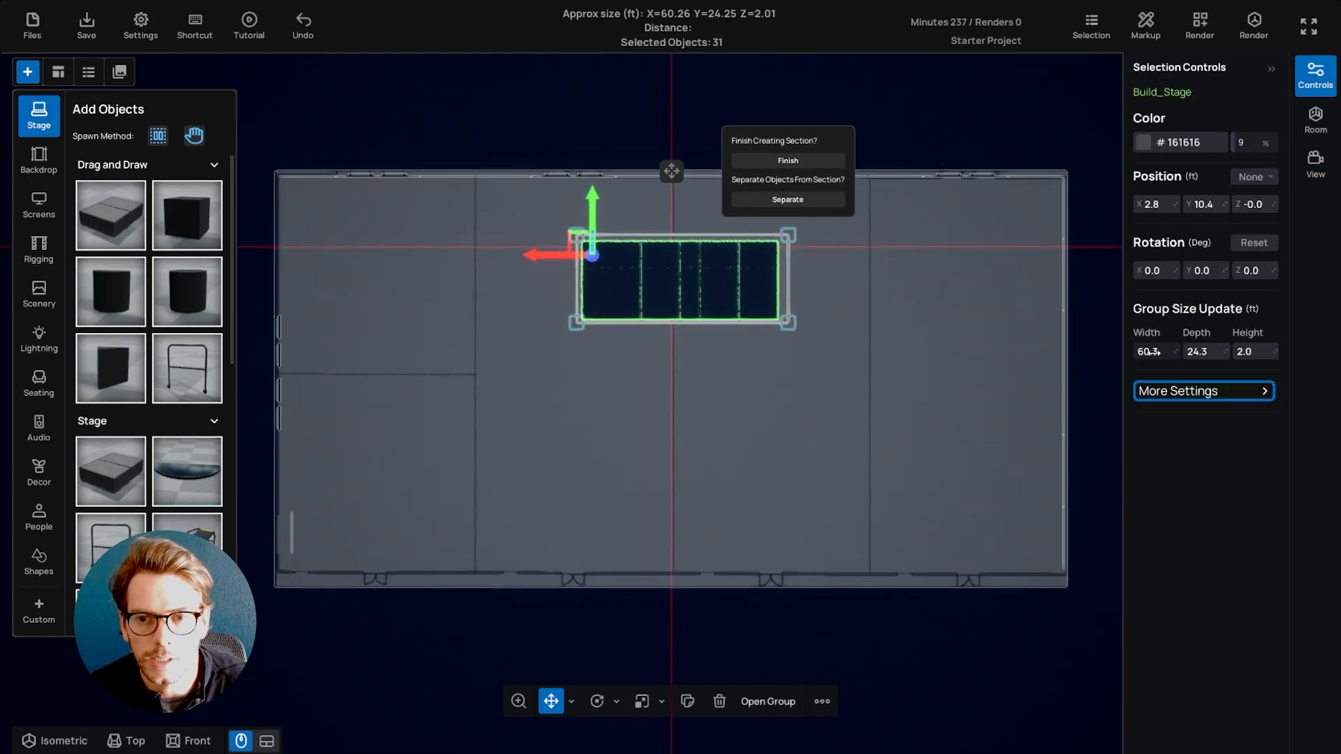
pyautogui.press('Tab')
pyautogui.write('24')
pyautogui.press('Return')
pyautogui.scroll(3, 801, 303)
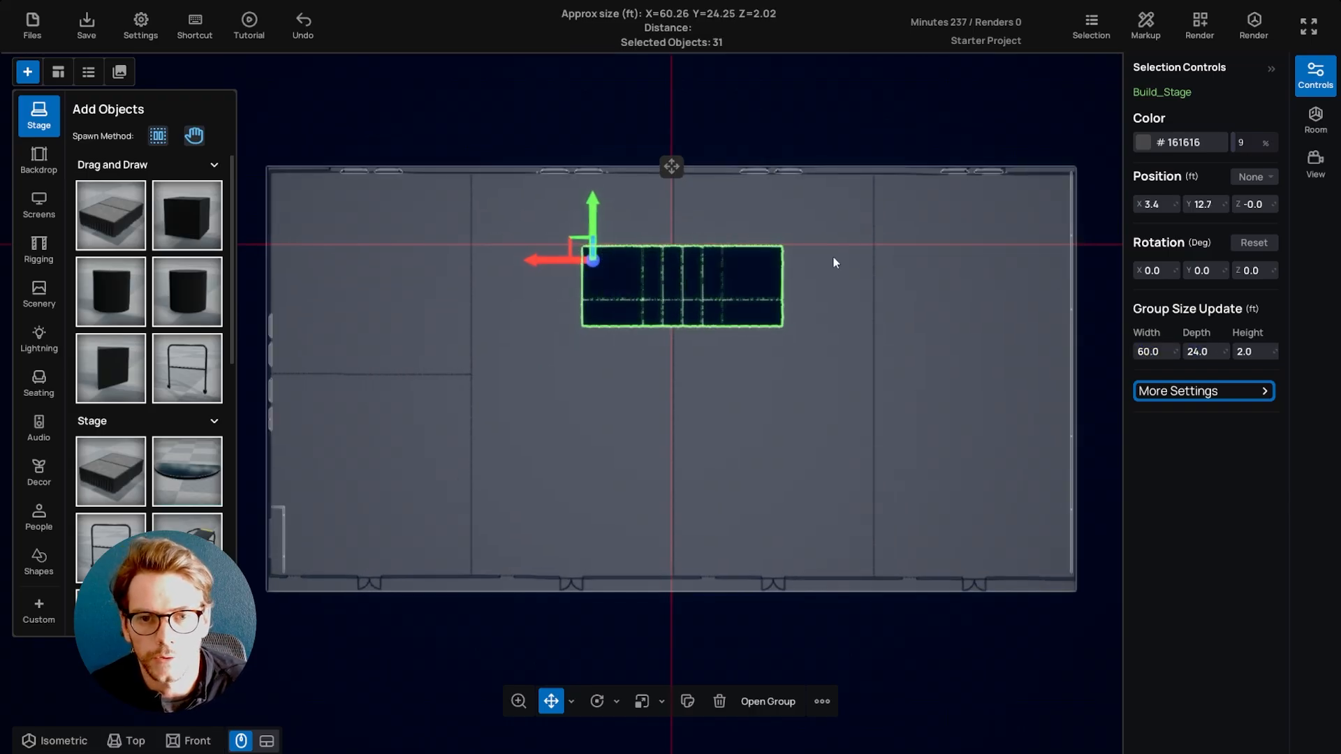
# Move the stage closer to the room's back wall and align it with the Center position option.
pyautogui.moveTo(685, 302); pyautogui.dragTo(656, 279)
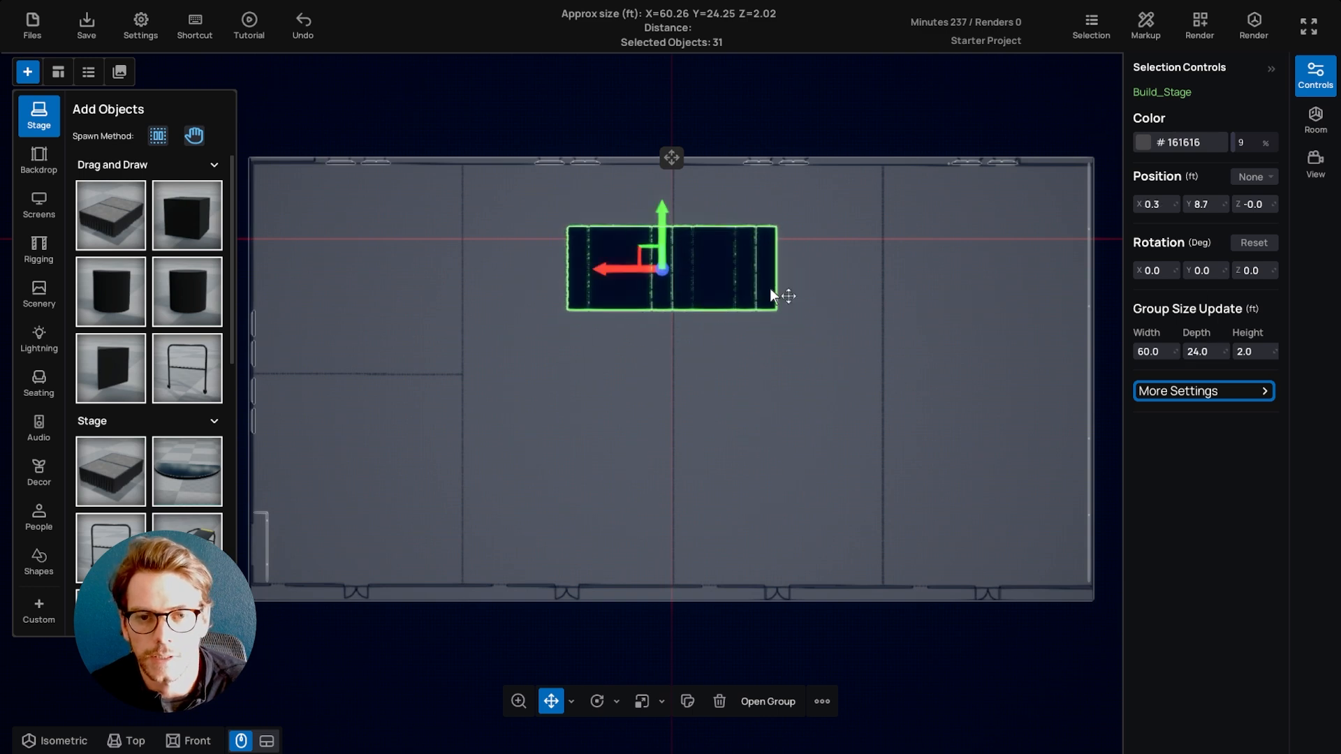
pyautogui.click(1267, 177)
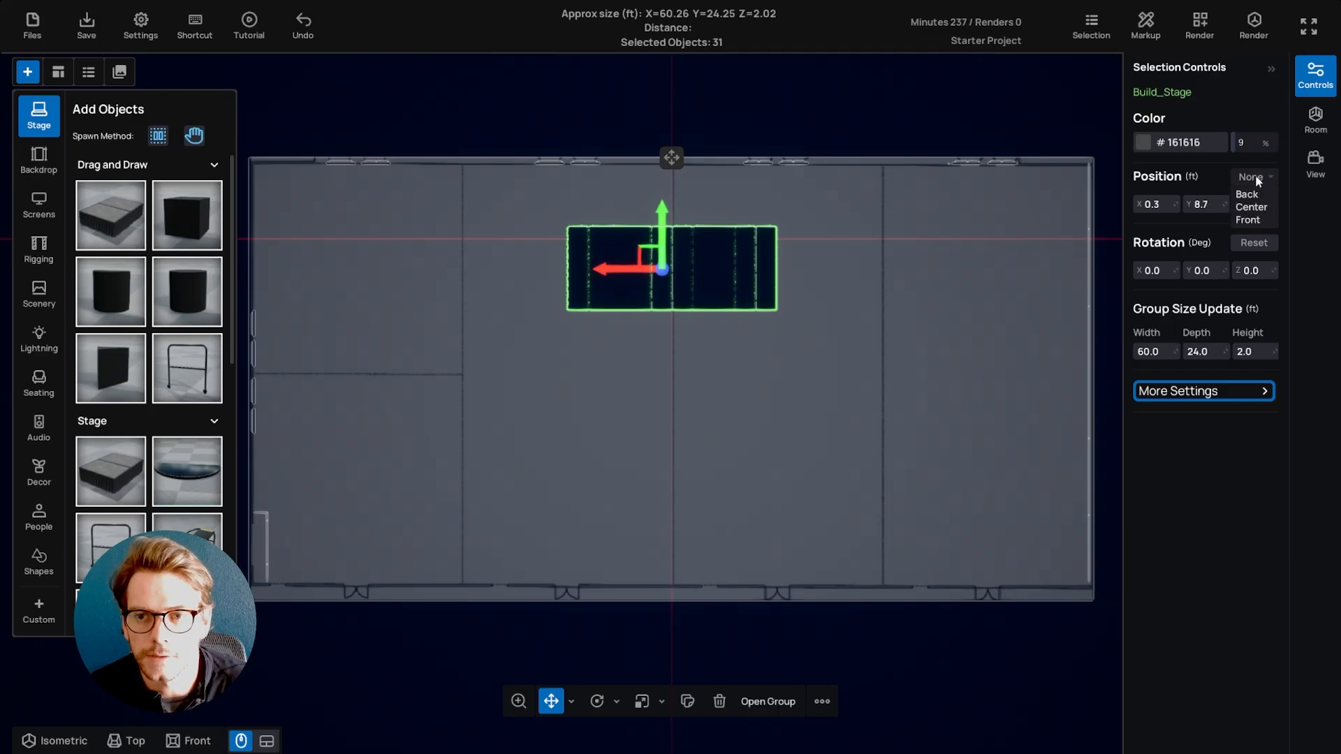
pyautogui.click(1254, 179)
pyautogui.moveTo(1157, 205)
pyautogui.mouseDown()
pyautogui.moveTo(1188, 206)
pyautogui.moveTo(1152, 205)
pyautogui.mouseUp()
pyautogui.click(1255, 177)
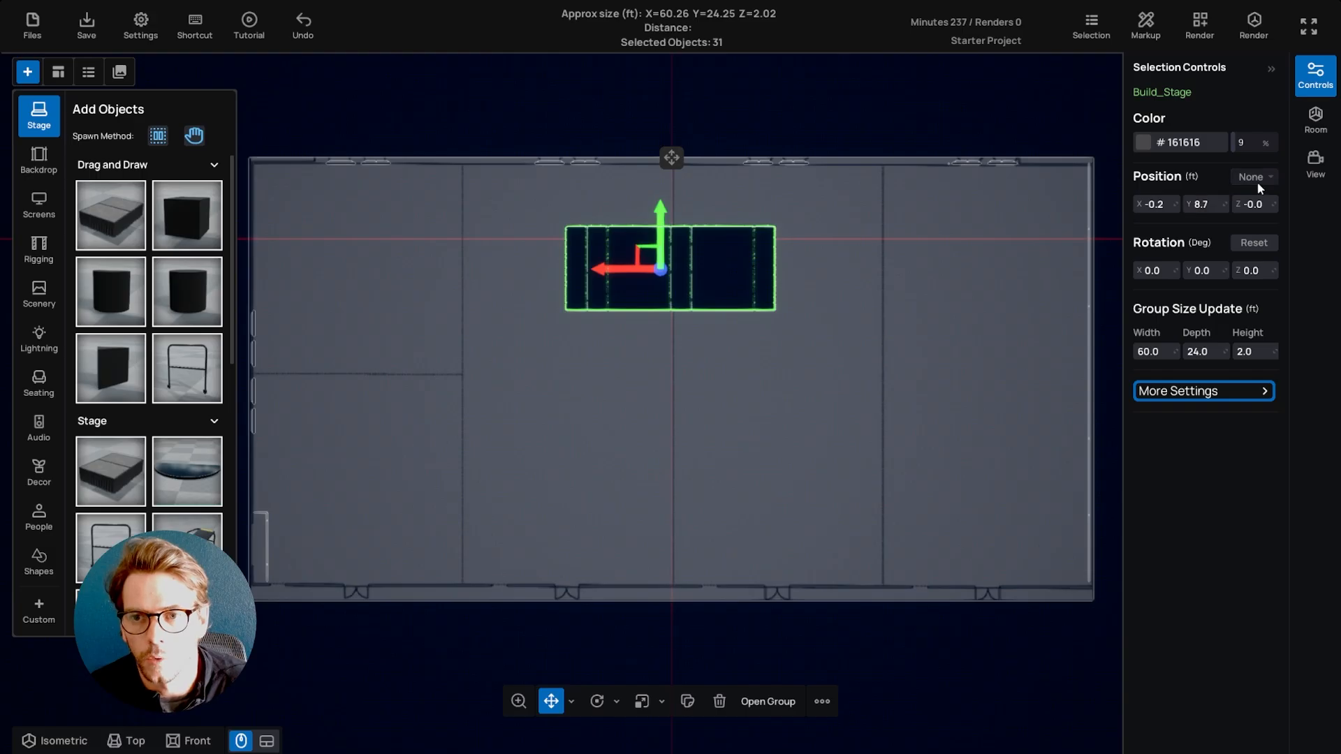
pyautogui.click(1250, 207)
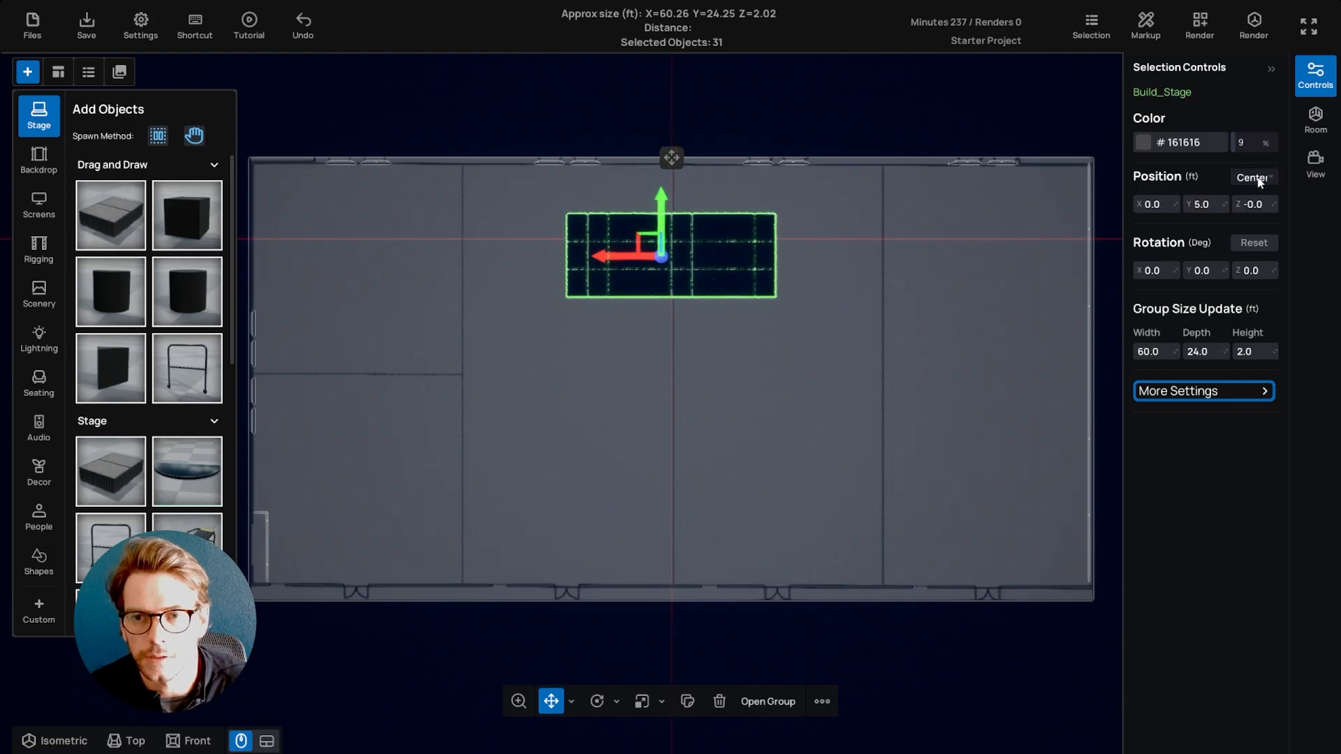
pyautogui.click(787, 345)
pyautogui.scroll(1, 525, 245)
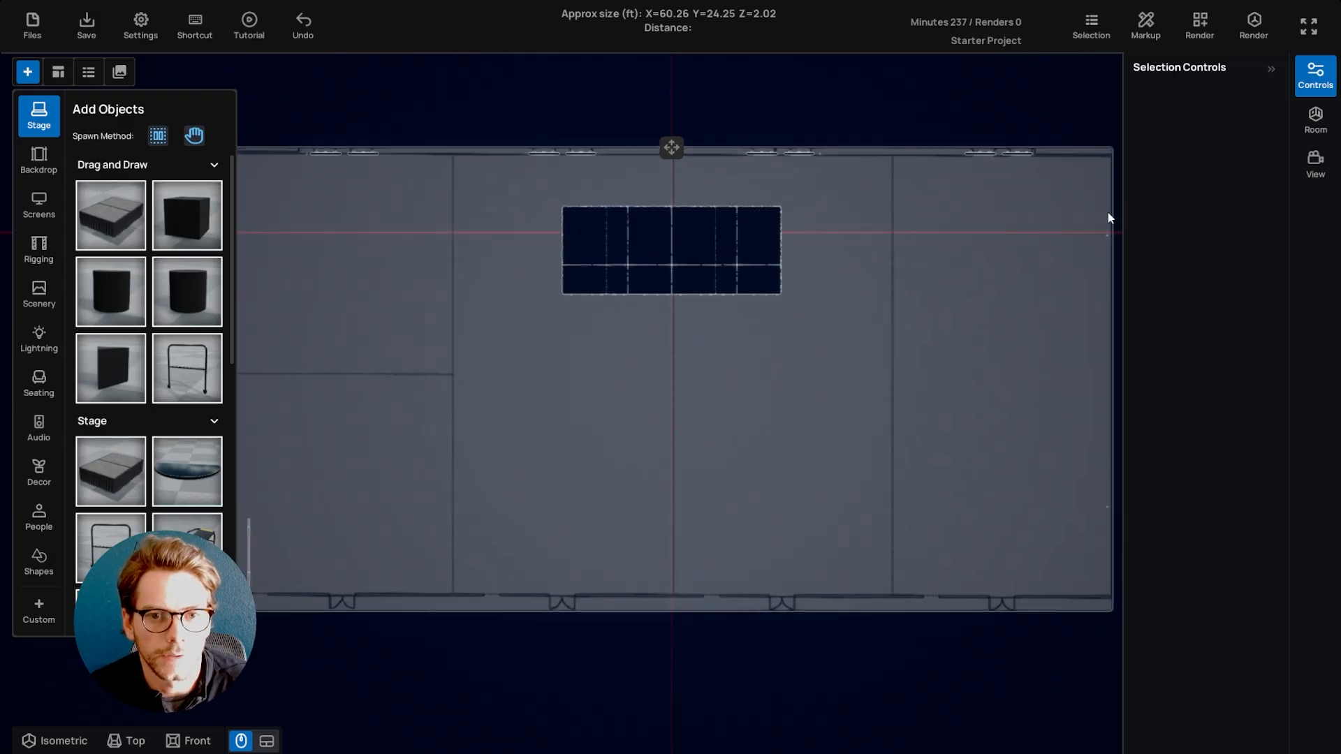
pyautogui.click(682, 231)
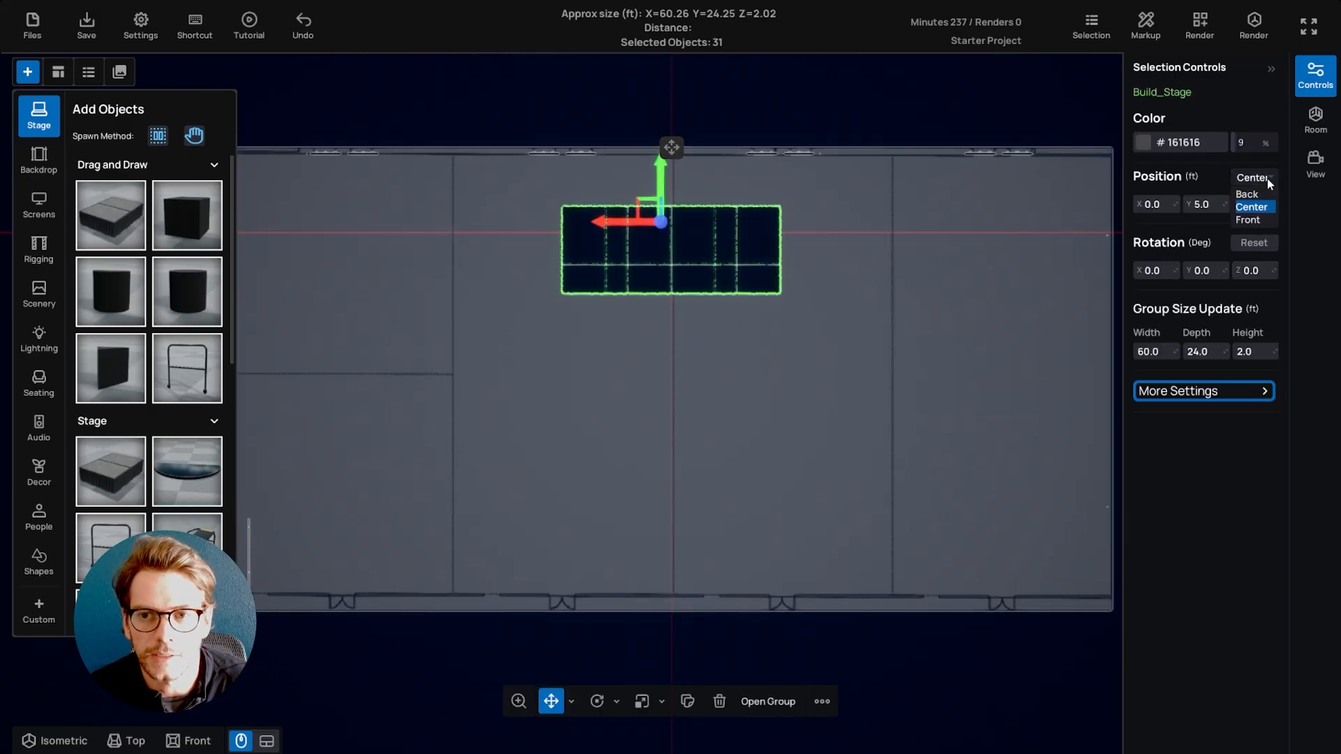
pyautogui.click(655, 378)
# Draw a black drape backdrop about 162 ft wide behind the stage and set its position to Center.
pyautogui.click(38, 159)
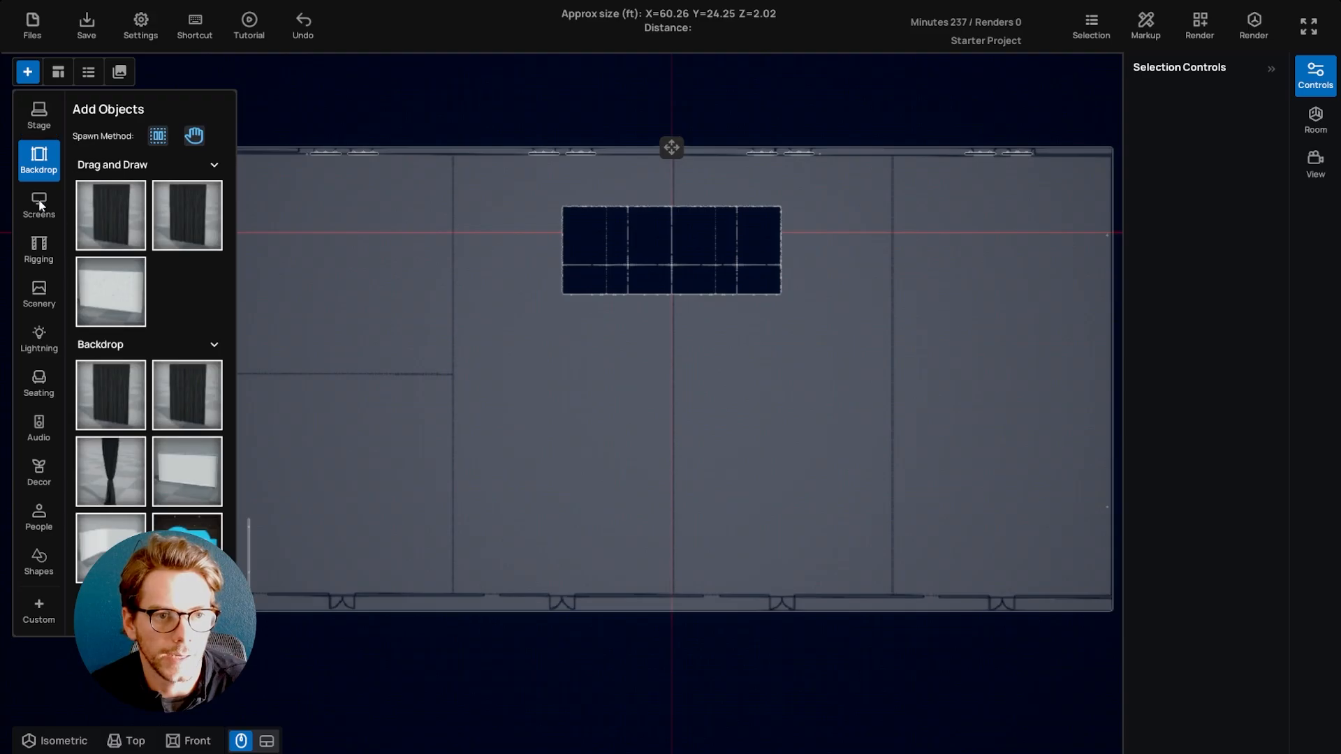
pyautogui.moveTo(105, 223)
pyautogui.mouseDown()
pyautogui.moveTo(476, 188)
pyautogui.moveTo(996, 196)
pyautogui.moveTo(1023, 212)
pyautogui.mouseUp()
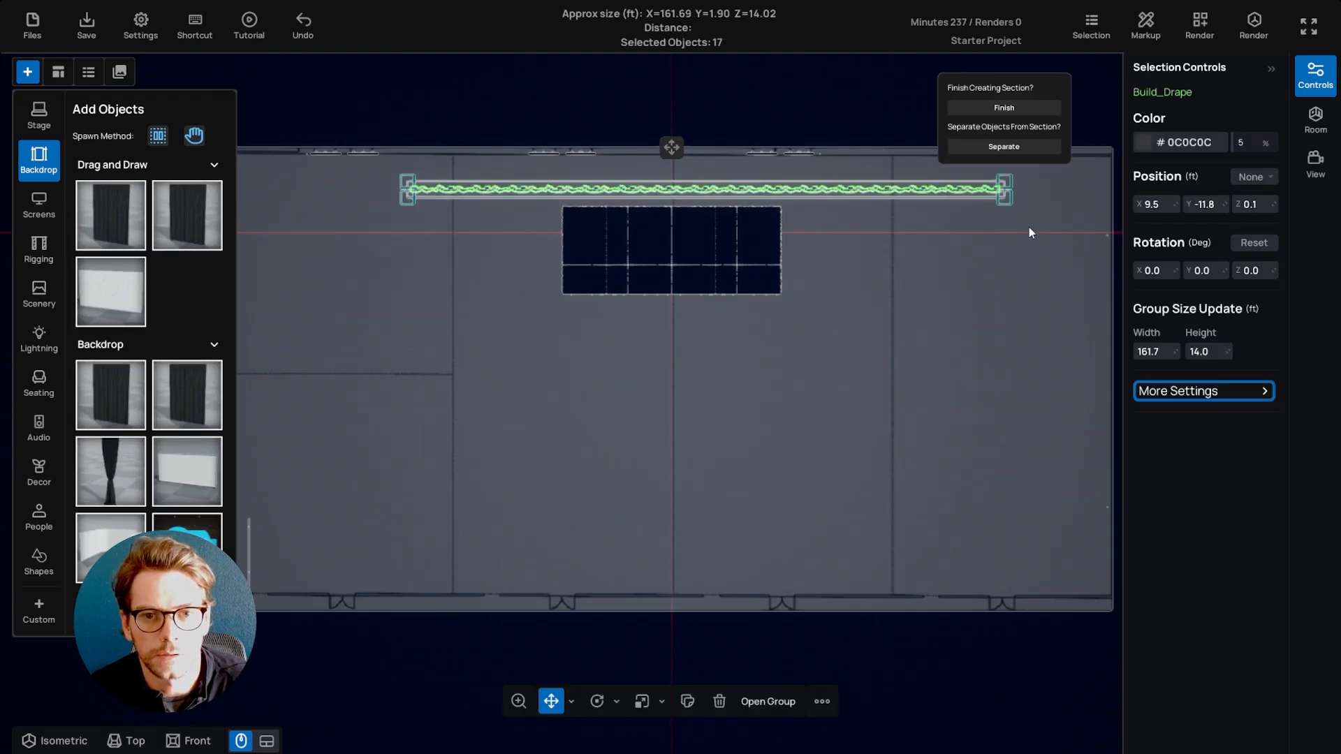
pyautogui.click(1255, 178)
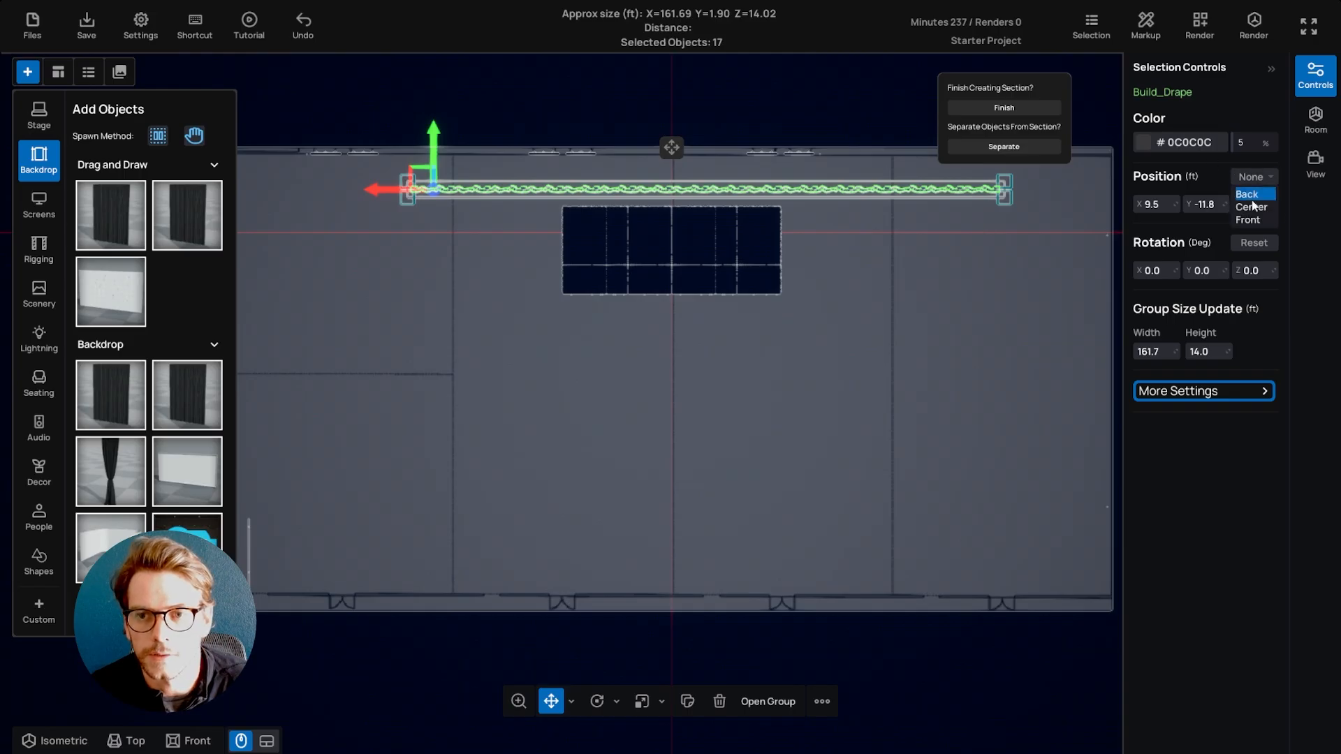
pyautogui.click(1251, 208)
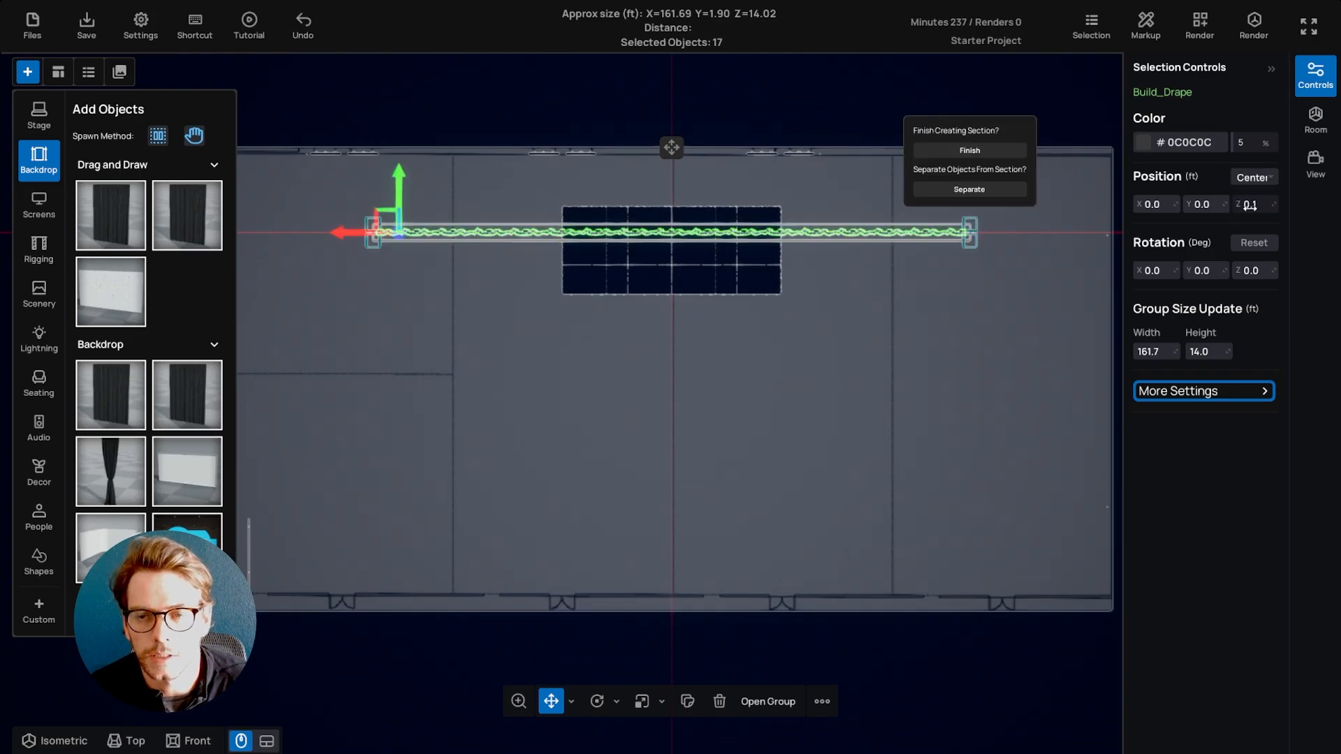
# Move the stage forward along the Y axis so it stands clear in front of the drape.
pyautogui.click(770, 268)
pyautogui.click(1270, 180)
pyautogui.click(691, 270)
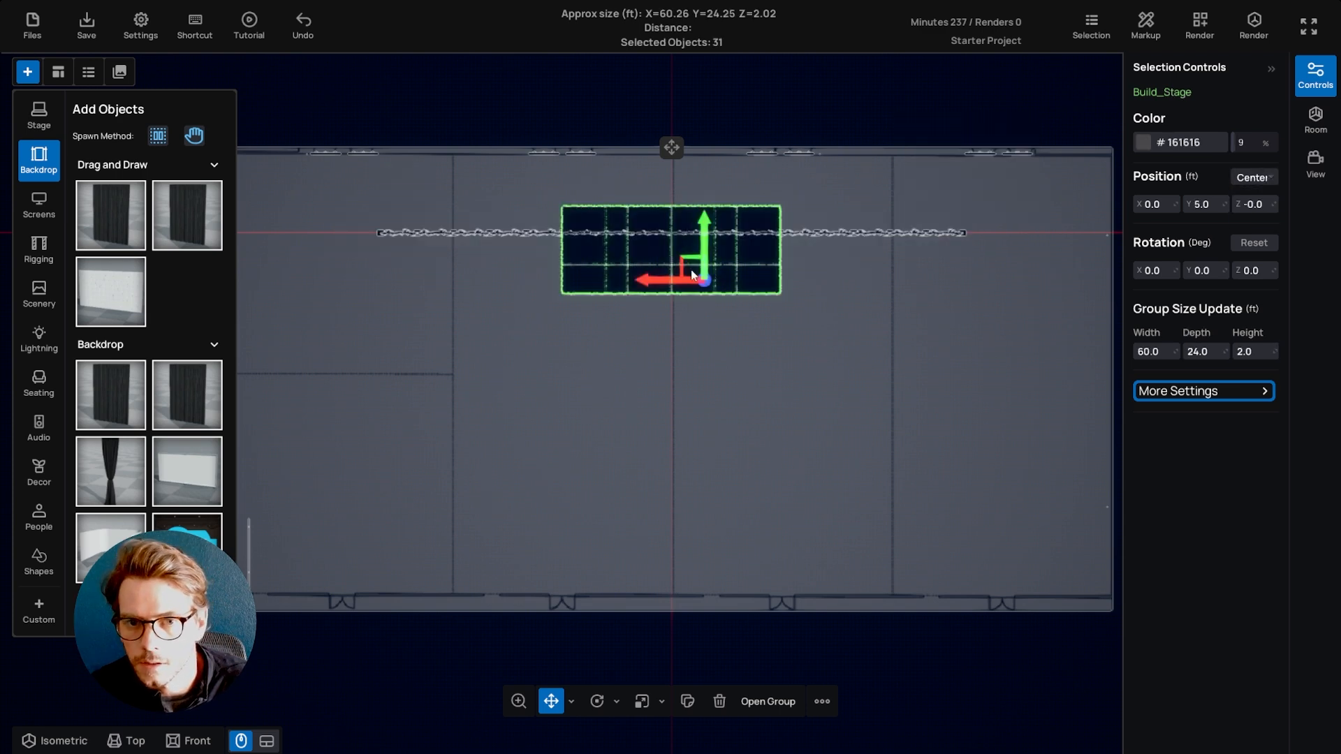
pyautogui.moveTo(706, 235); pyautogui.dragTo(705, 266)
pyautogui.click(715, 279)
pyautogui.click(922, 326)
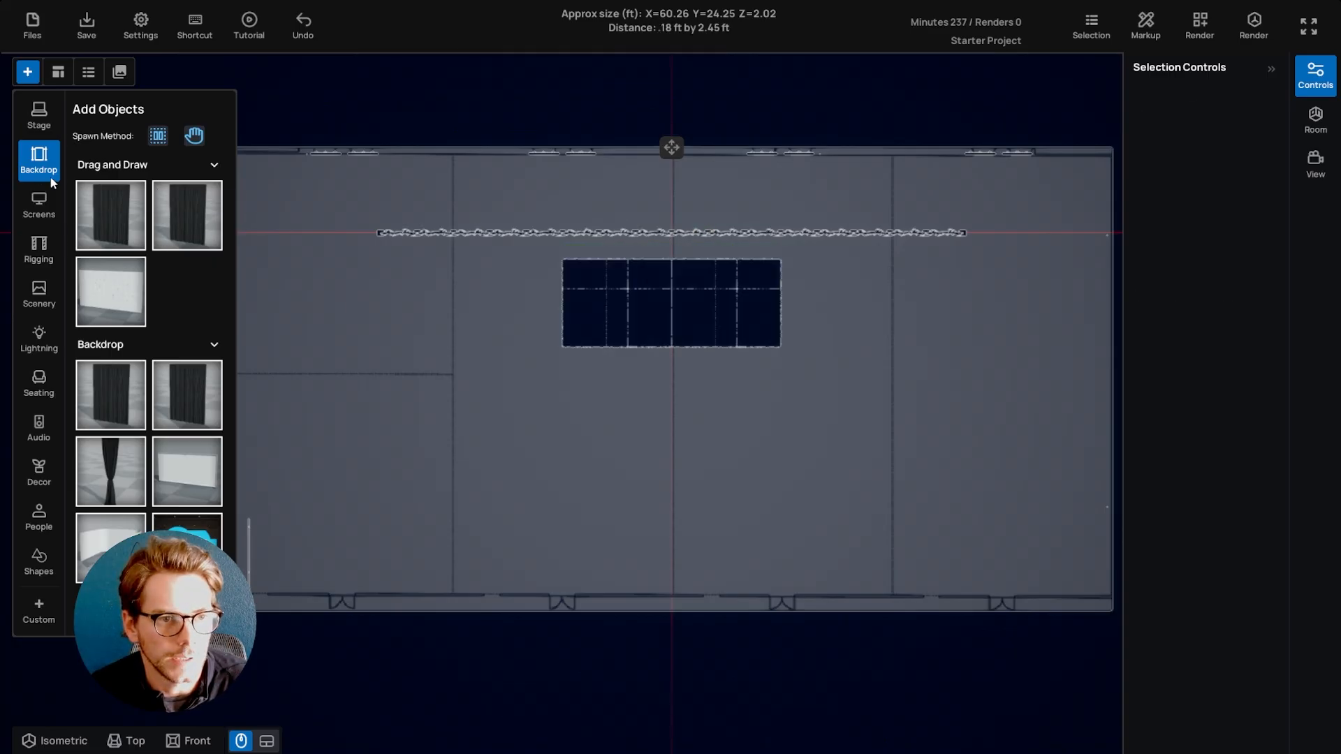
# Draw a flat LED wall in front of the stage and set its size to 40 ft wide by 10 ft high.
pyautogui.click(39, 205)
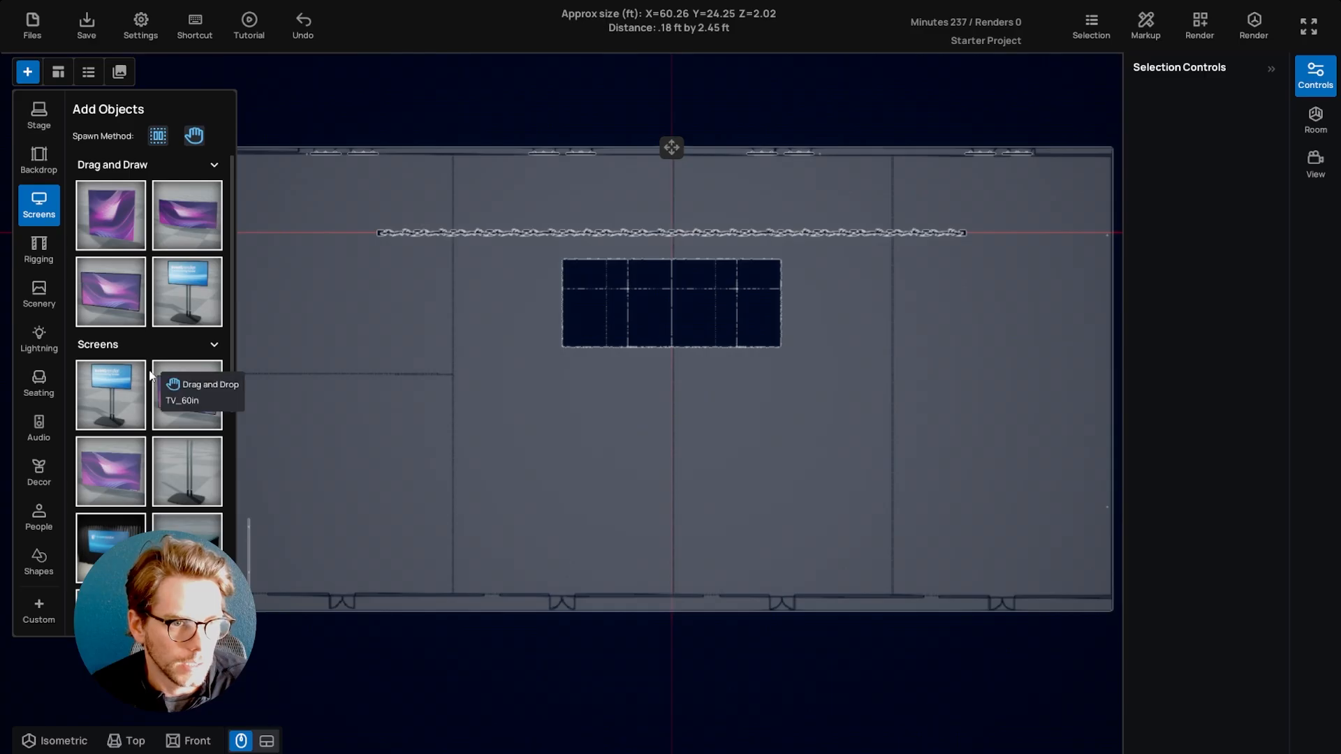
pyautogui.click(114, 233)
pyautogui.moveTo(510, 353)
pyautogui.mouseDown()
pyautogui.moveTo(580, 378)
pyautogui.moveTo(823, 383)
pyautogui.mouseUp()
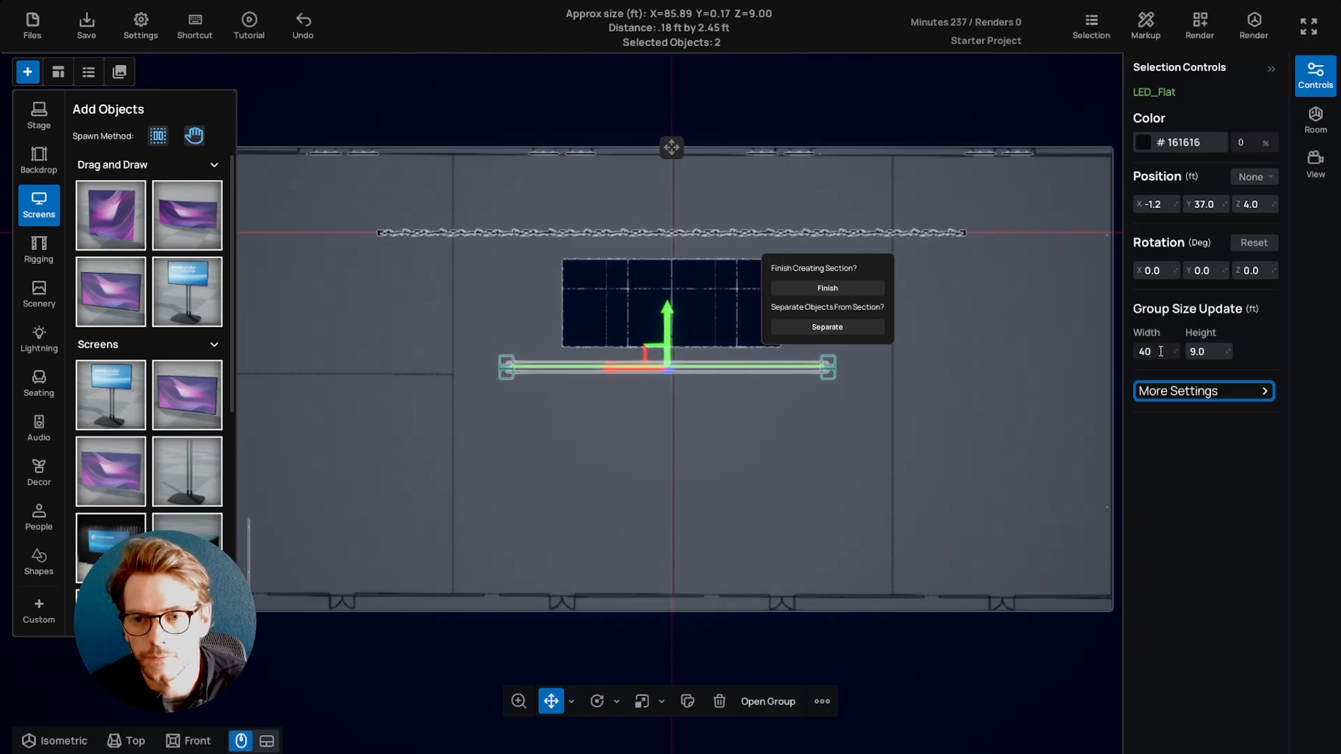
pyautogui.press('Tab')
pyautogui.write('10')
pyautogui.press('Return')
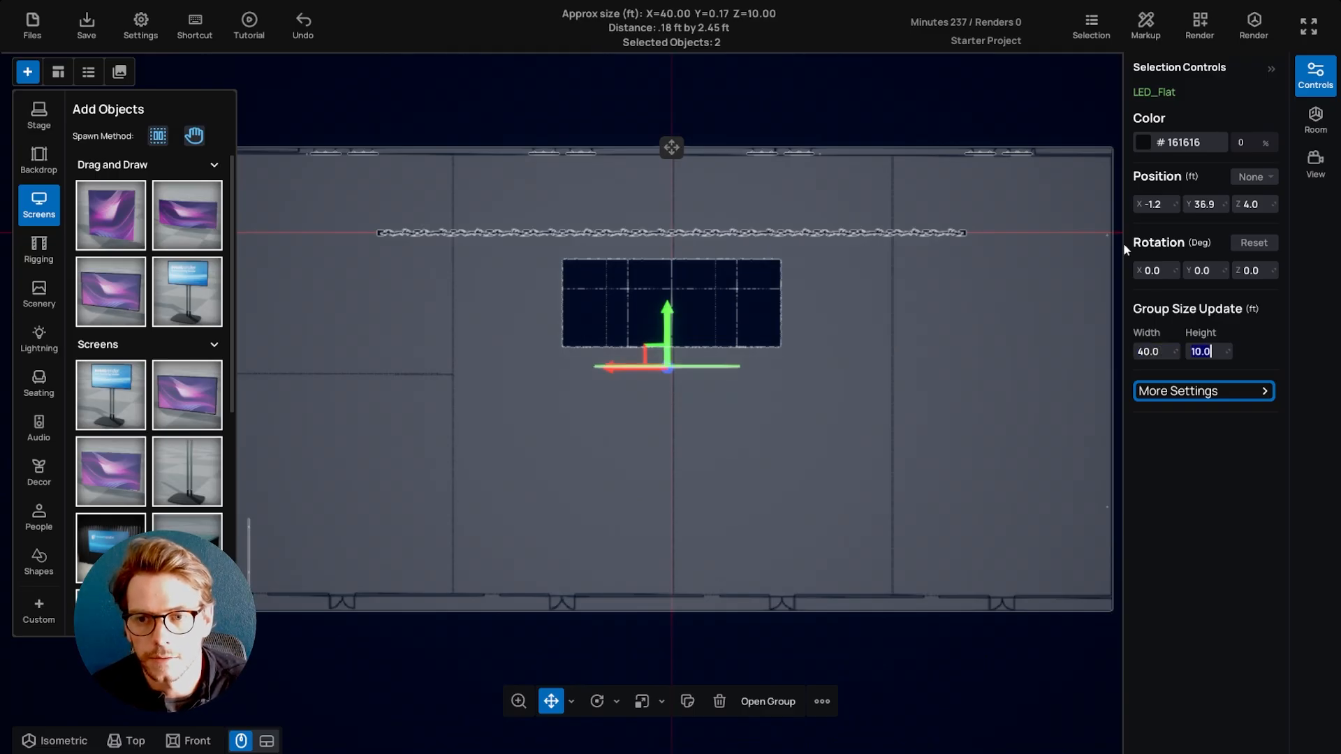
# Set the LED wall's position to Center and return from the top view to the perspective view.
pyautogui.click(1253, 176)
pyautogui.click(1251, 202)
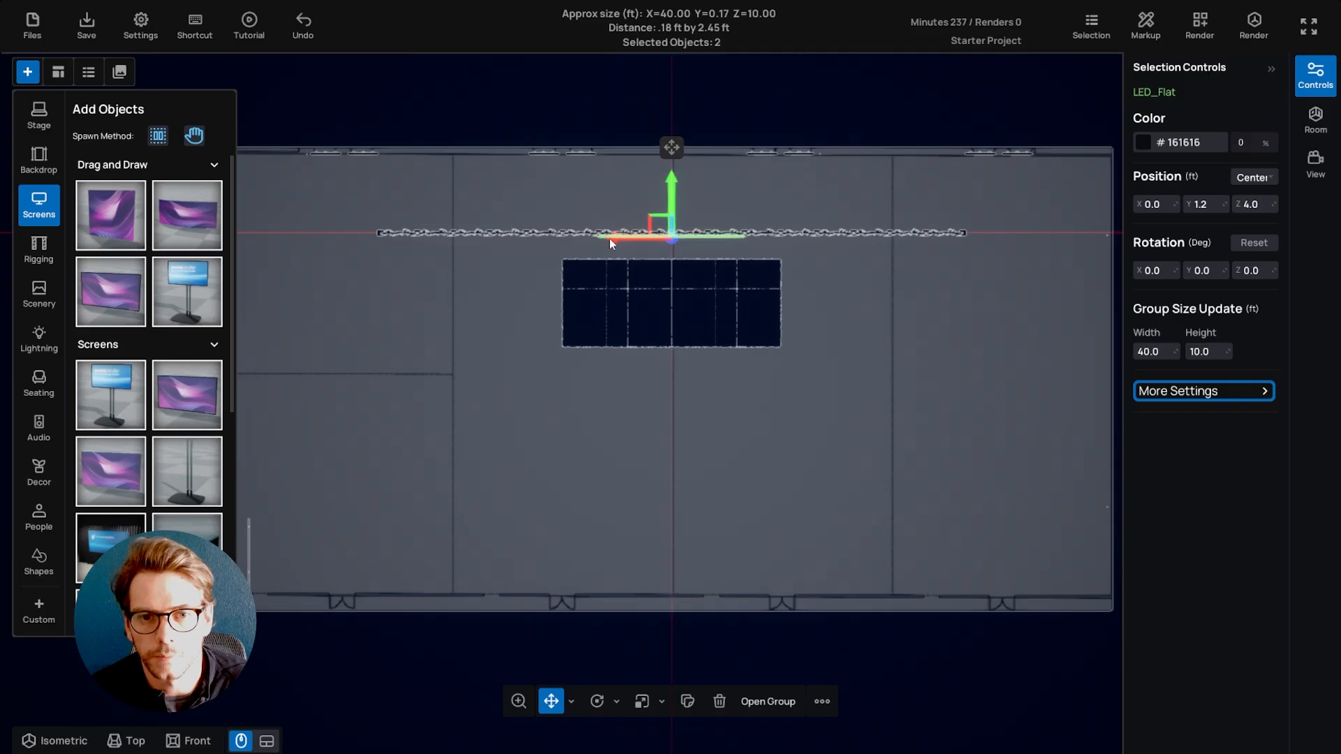
pyautogui.click(128, 740)
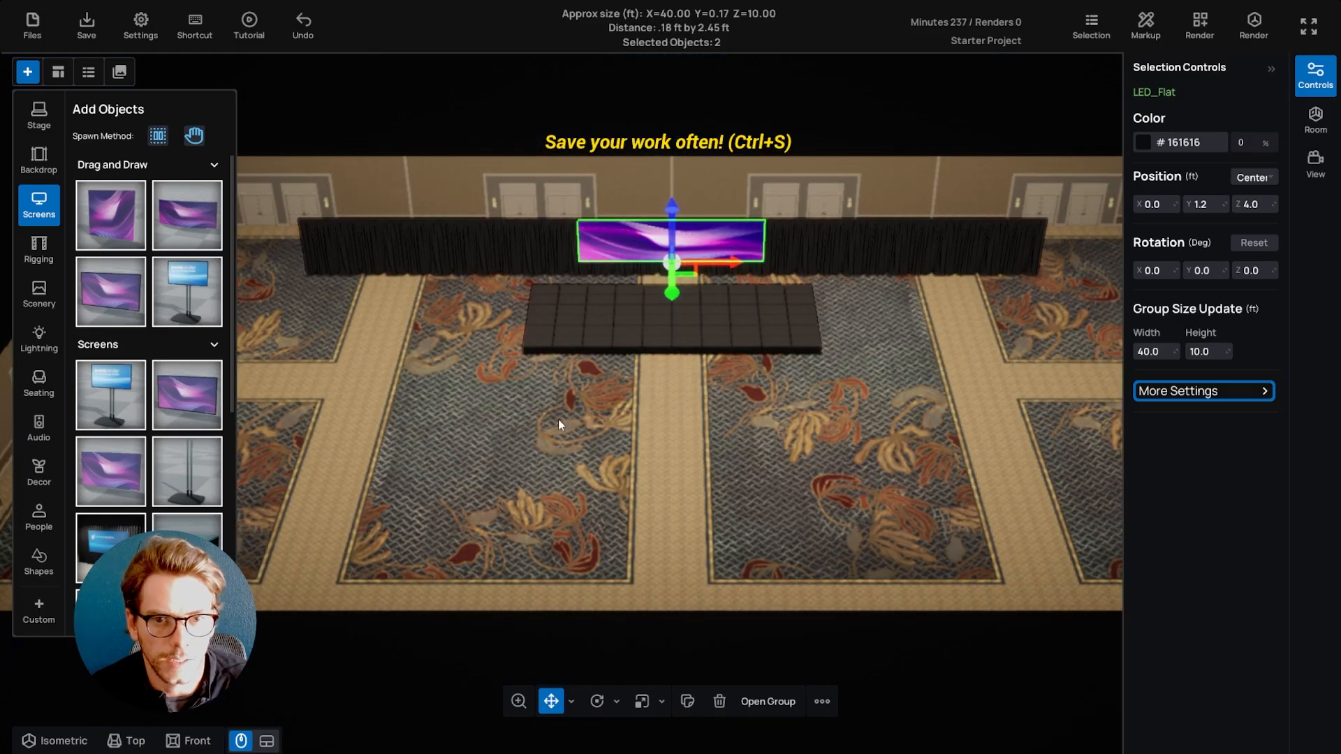
# Move the LED wall along the drape to about X -52.5 ft and mirror it across the X axis.
pyautogui.click(428, 366)
pyautogui.click(697, 250)
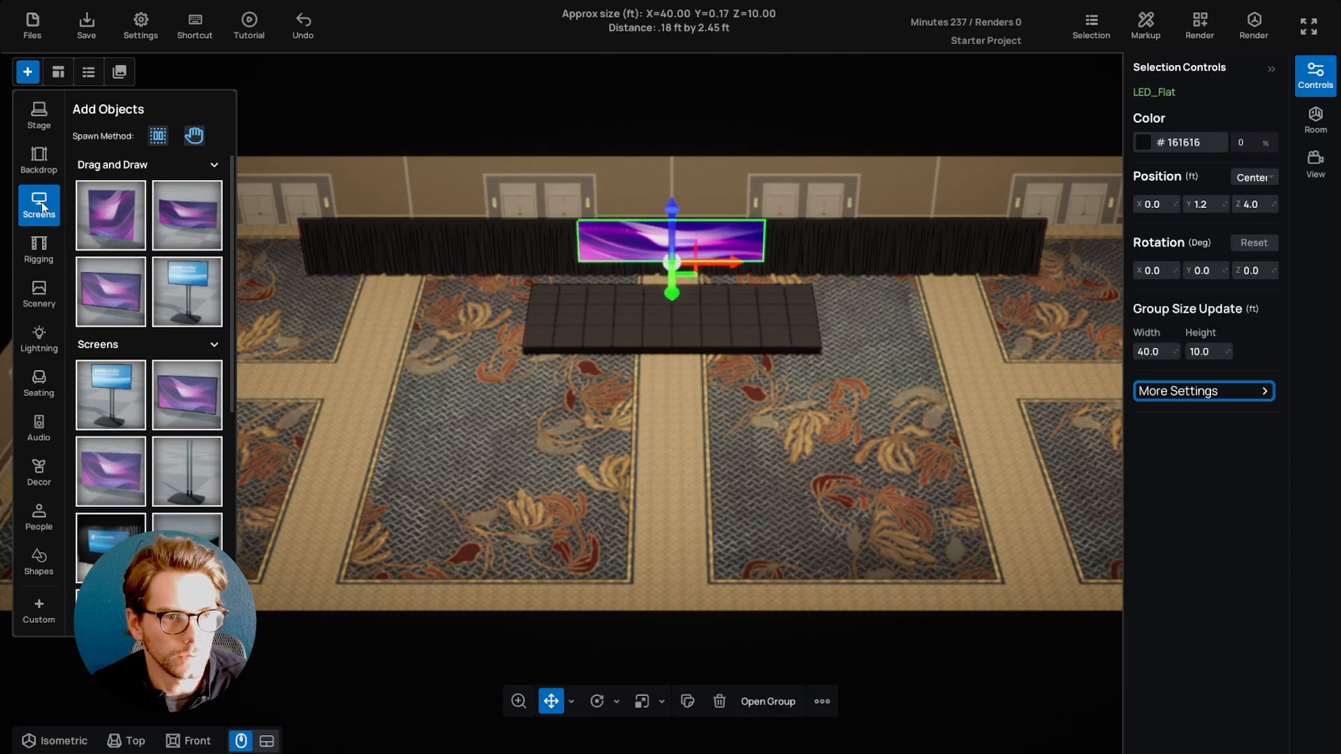
pyautogui.moveTo(705, 225); pyautogui.dragTo(460, 246)
pyautogui.click(821, 702)
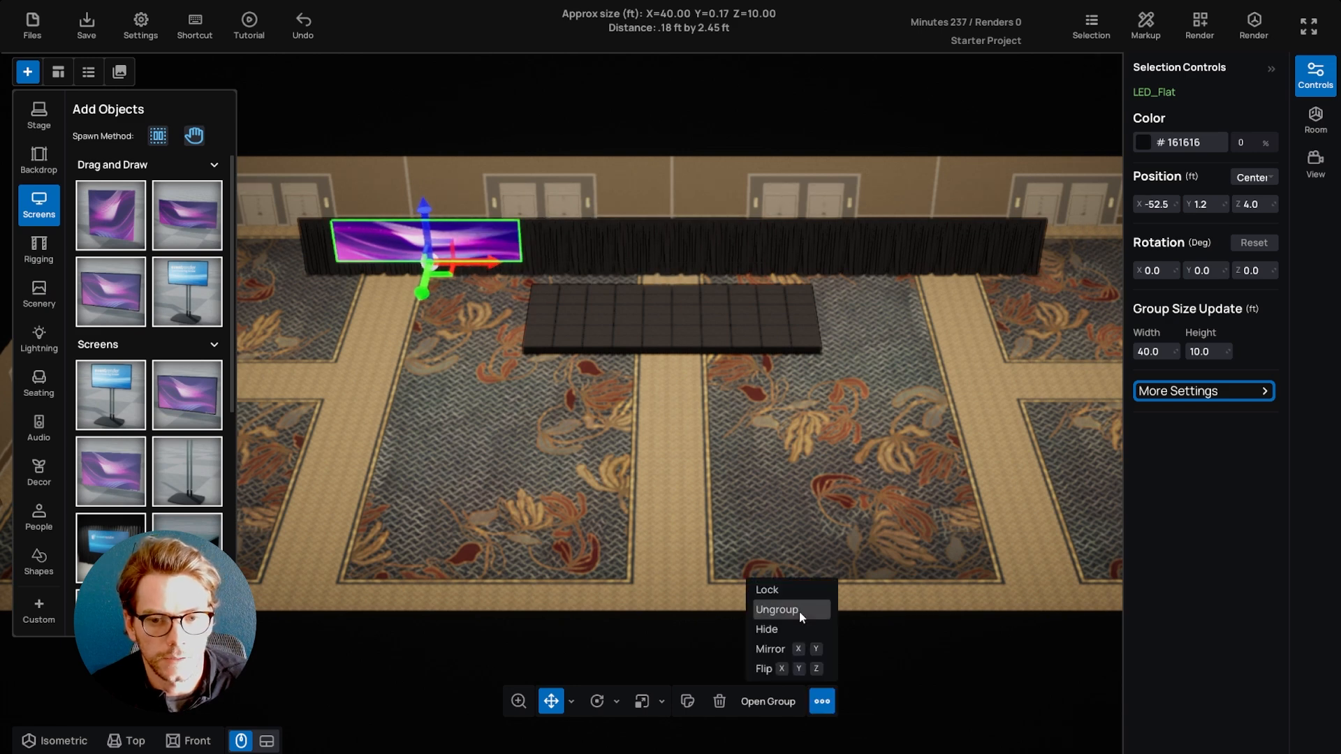
pyautogui.click(798, 649)
pyautogui.click(585, 479)
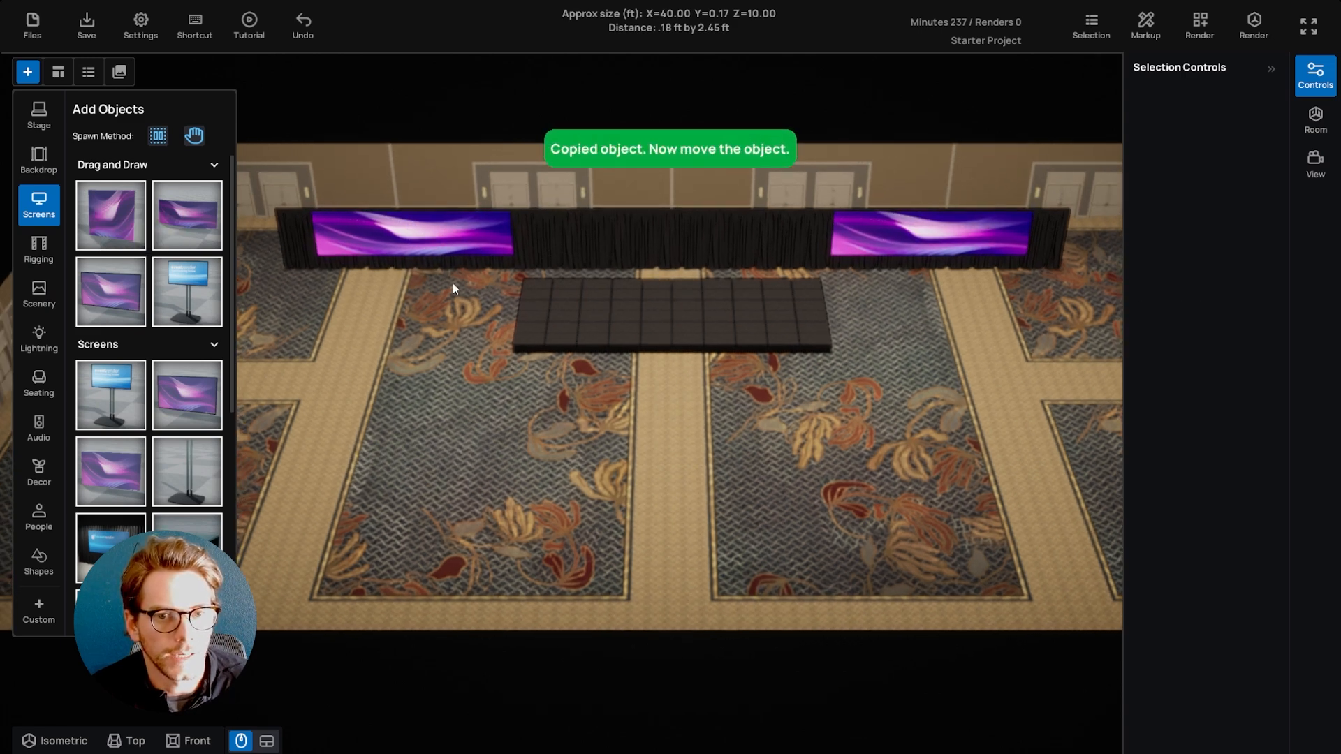
# Draw a row of Q 36 scenery tiles 51 ft wide and move it behind the stage.
pyautogui.click(48, 295)
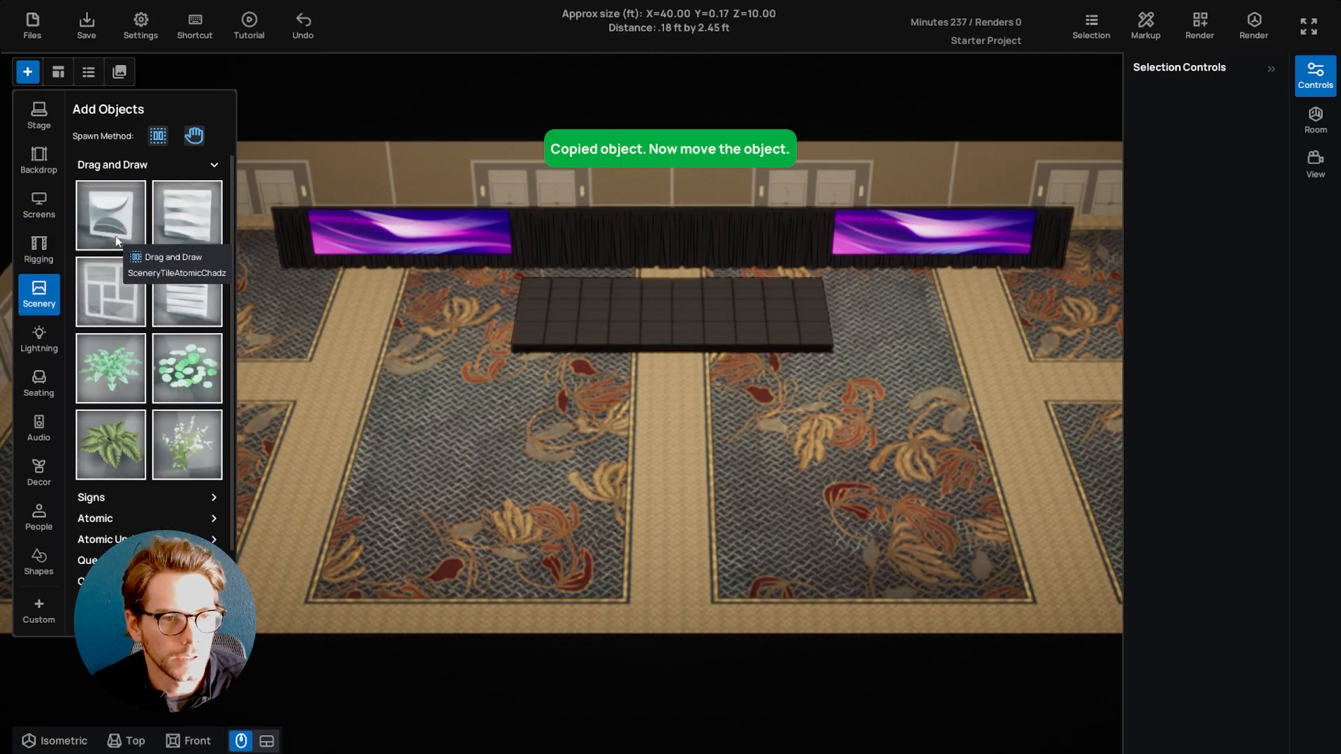
pyautogui.click(107, 278)
pyautogui.moveTo(572, 389); pyautogui.dragTo(597, 388)
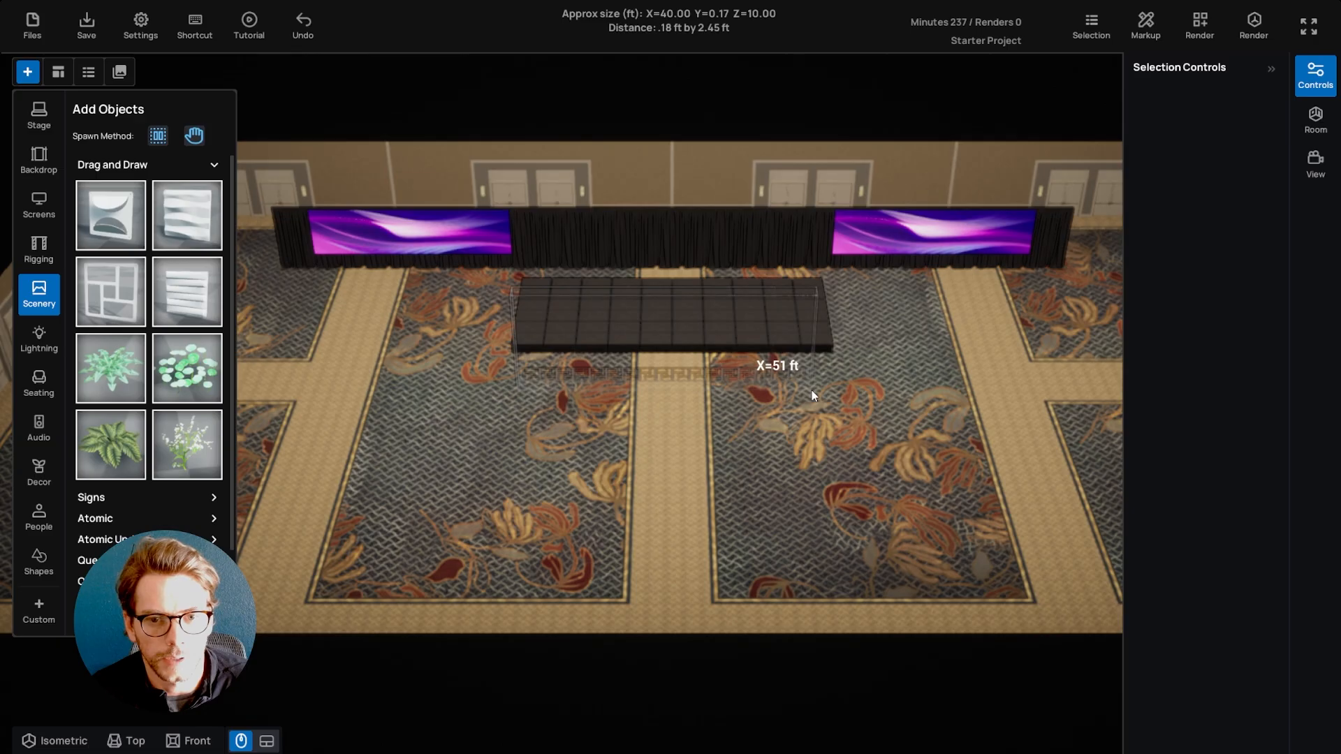
pyautogui.moveTo(812, 395); pyautogui.dragTo(810, 395)
pyautogui.moveTo(542, 361); pyautogui.dragTo(555, 295)
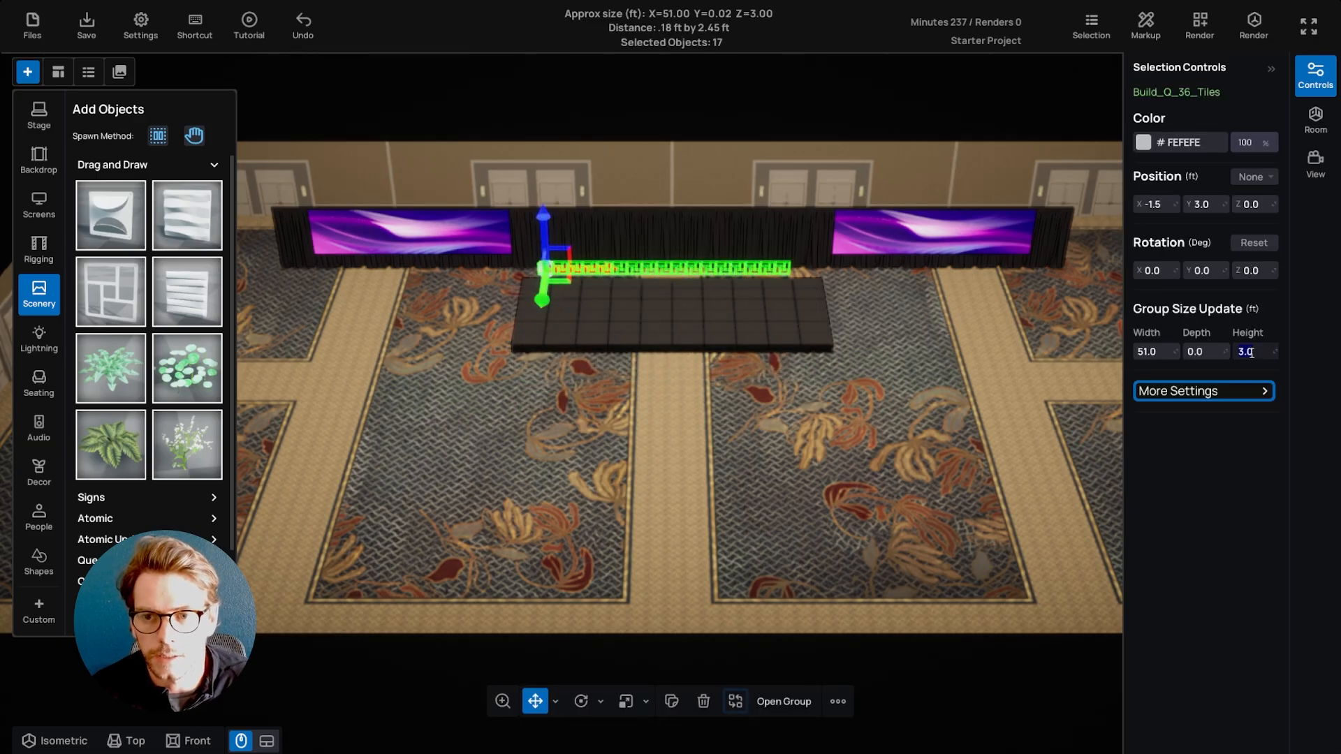
# Set the scenery tile wall's height to 12 ft and its position to Center.
pyautogui.write('12')
pyautogui.press('Return')
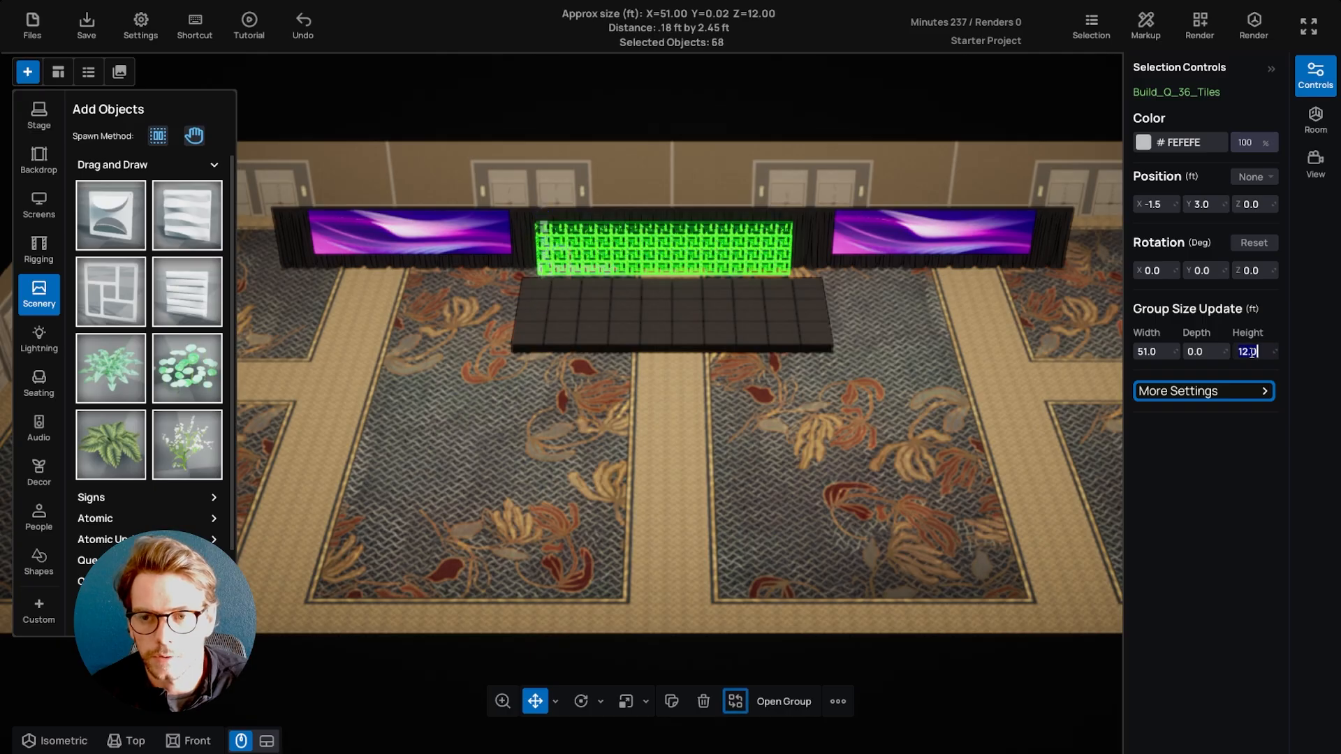
pyautogui.click(1264, 177)
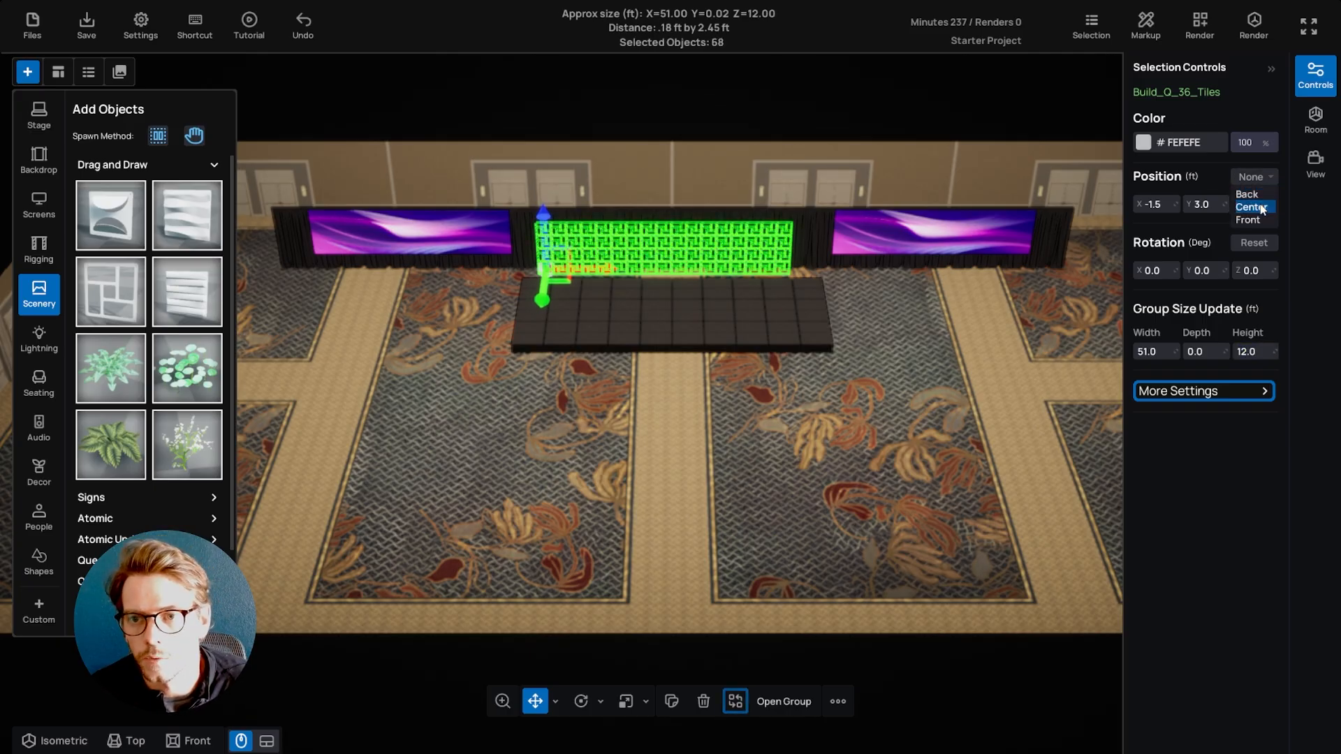
pyautogui.click(1256, 201)
pyautogui.click(648, 425)
# Raise the scenery tile wall to about 1.5 ft above the floor, between the two LED walls.
pyautogui.click(657, 249)
pyautogui.moveTo(653, 214); pyautogui.dragTo(651, 204)
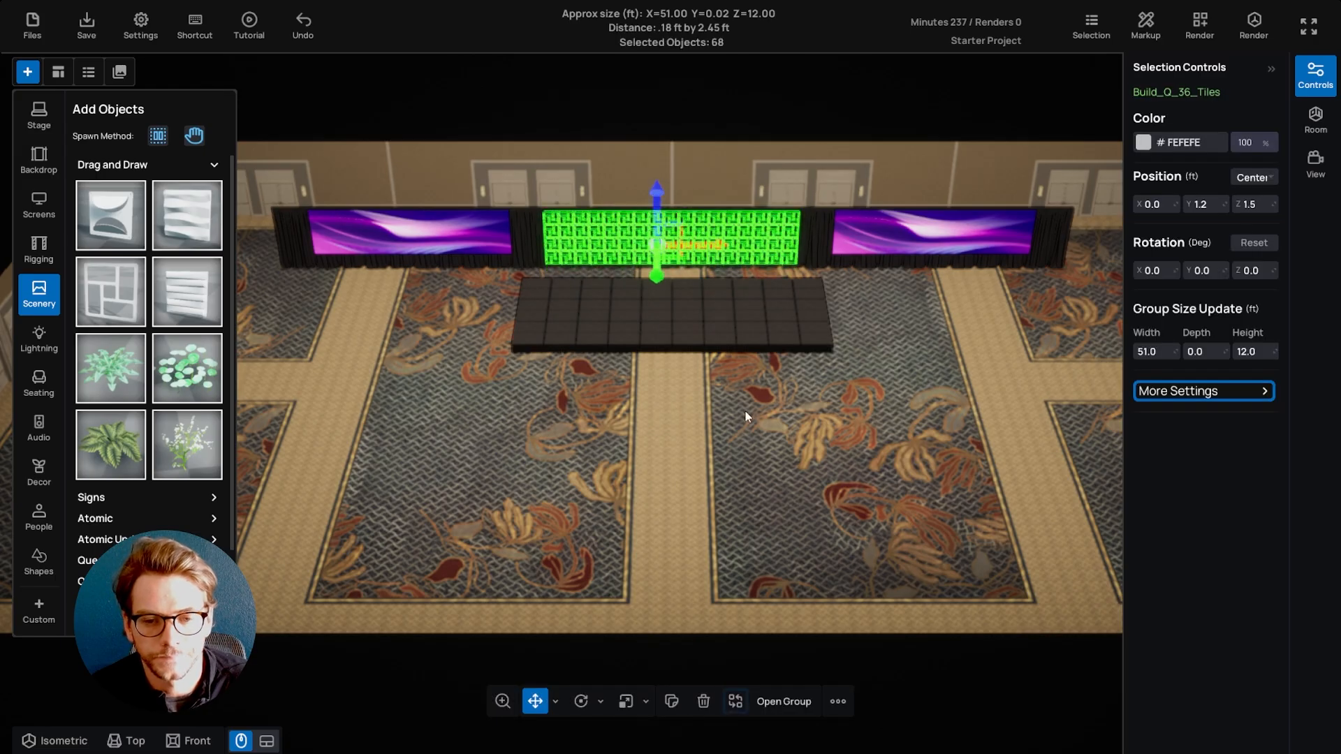
pyautogui.click(497, 330)
# Draw a row of Leko lights about 68 ft wide on the floor plan just in front of the stage.
pyautogui.click(39, 339)
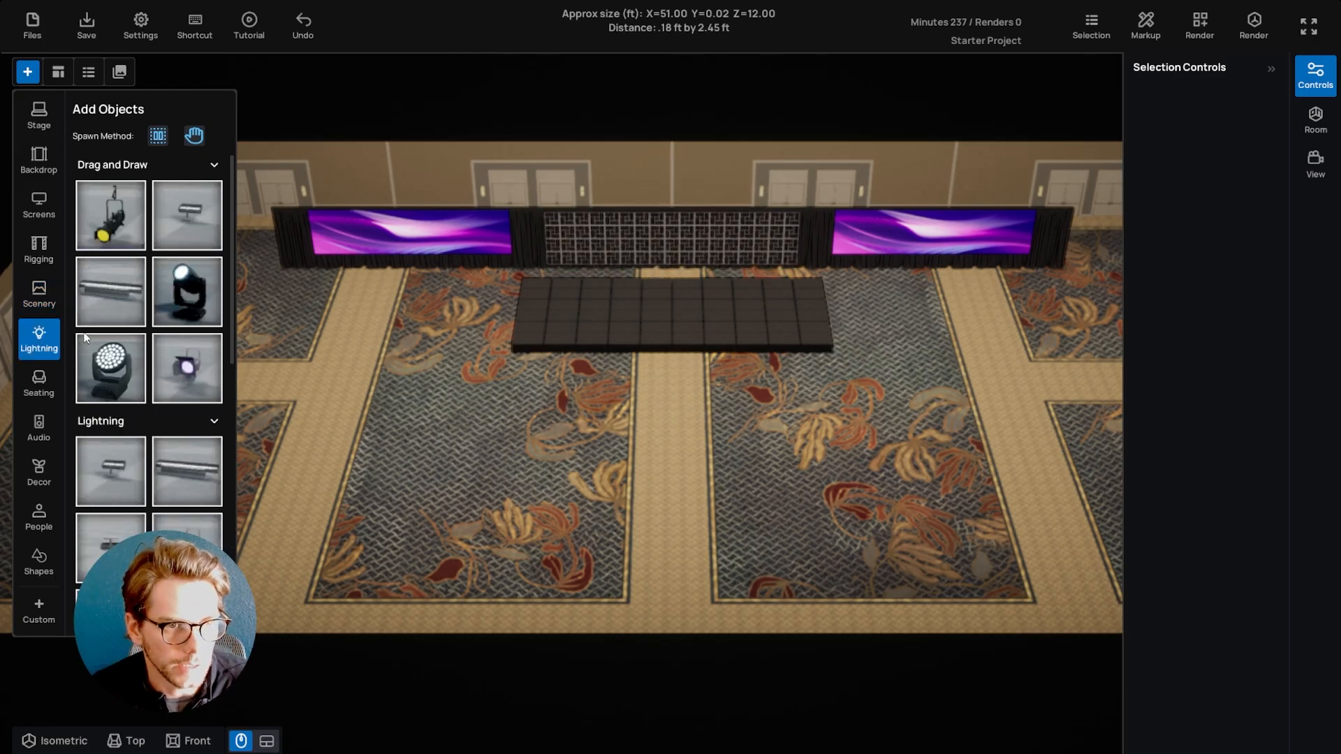
pyautogui.click(105, 225)
pyautogui.moveTo(495, 383); pyautogui.dragTo(819, 394)
pyautogui.scroll(1, 744, 380)
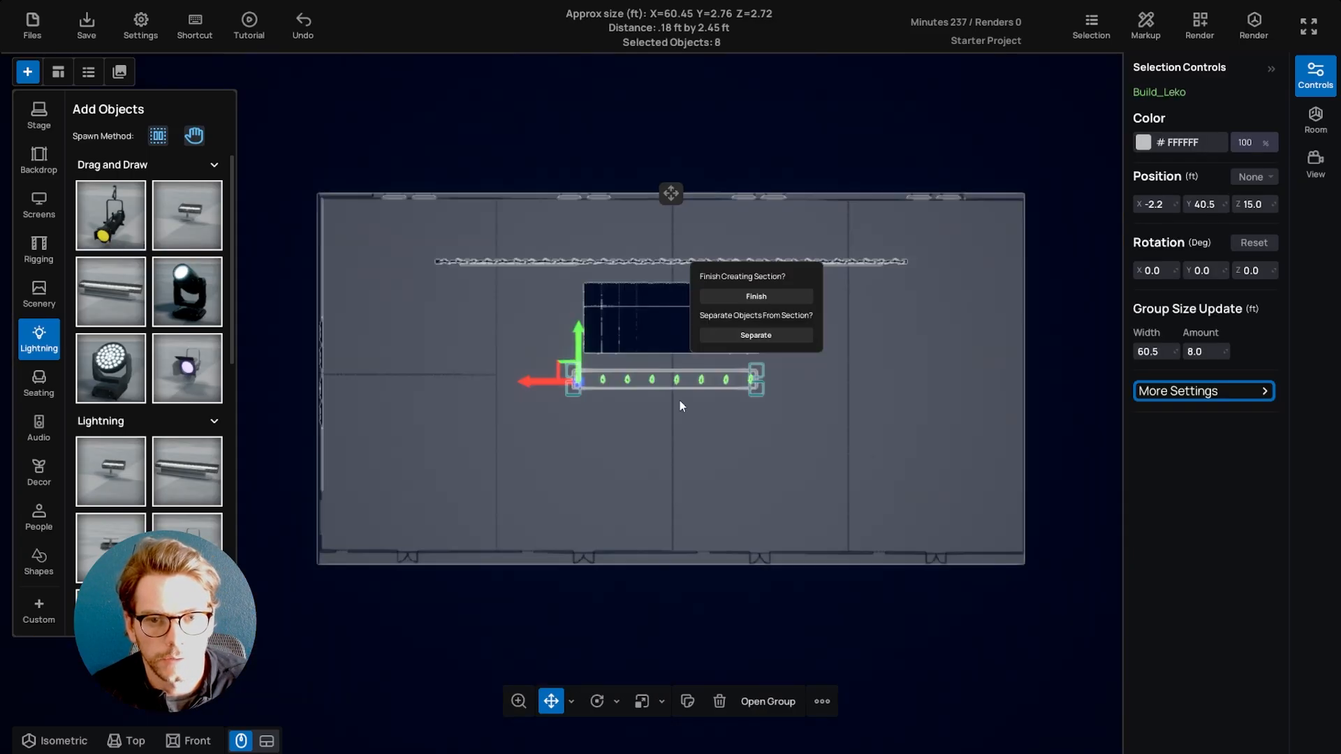
pyautogui.click(195, 26)
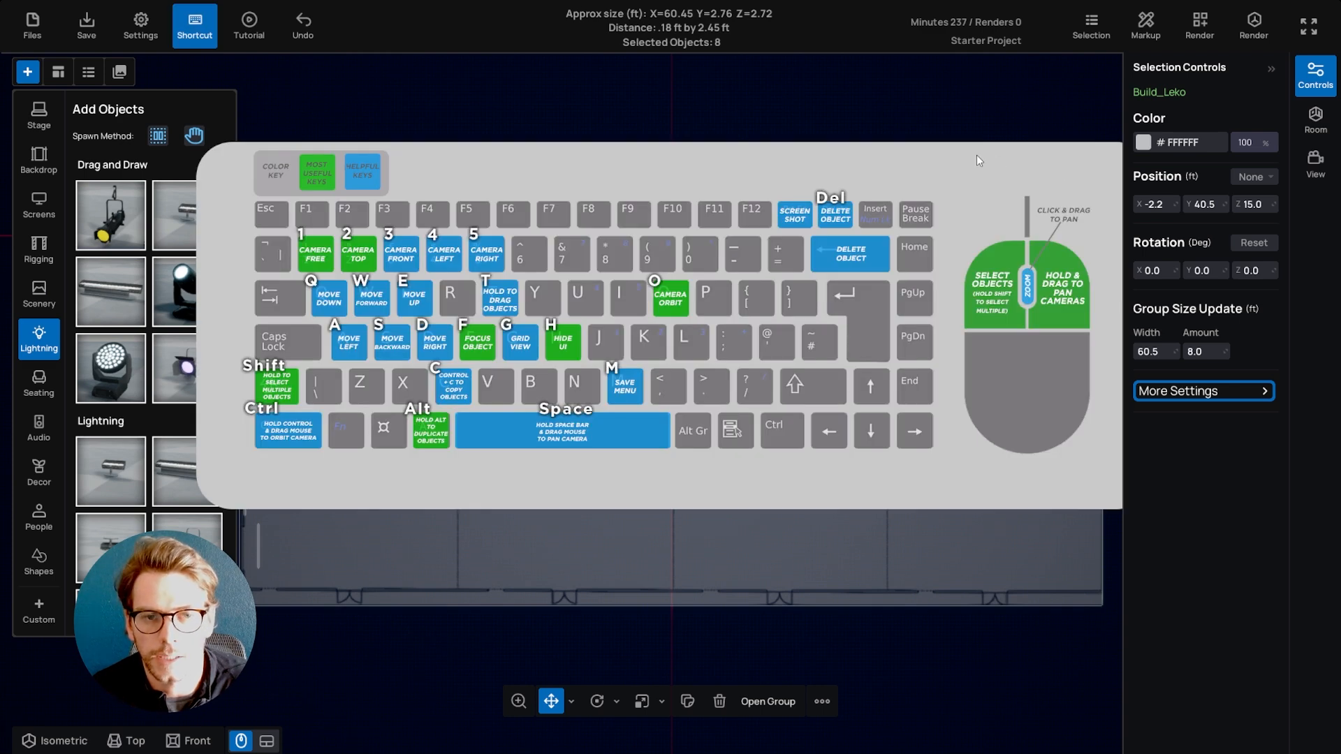
pyautogui.click(195, 31)
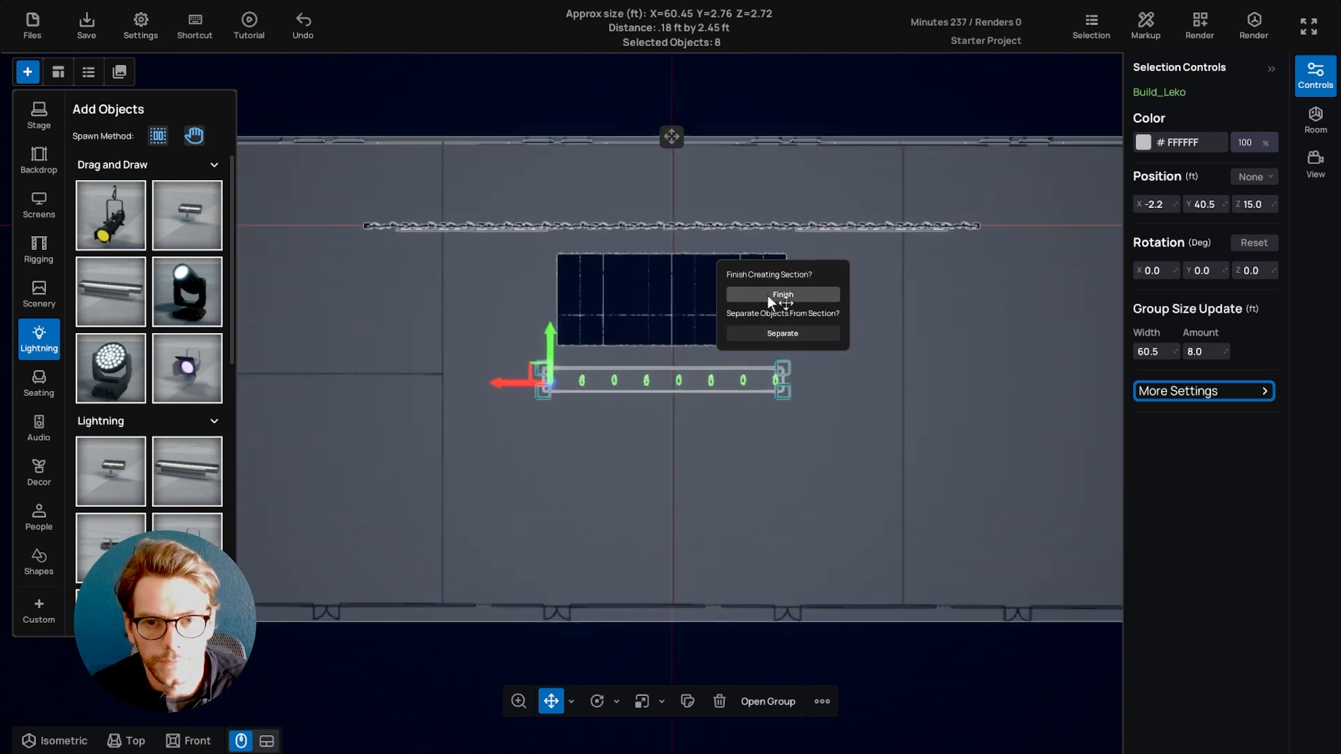
pyautogui.moveTo(782, 391); pyautogui.dragTo(812, 391)
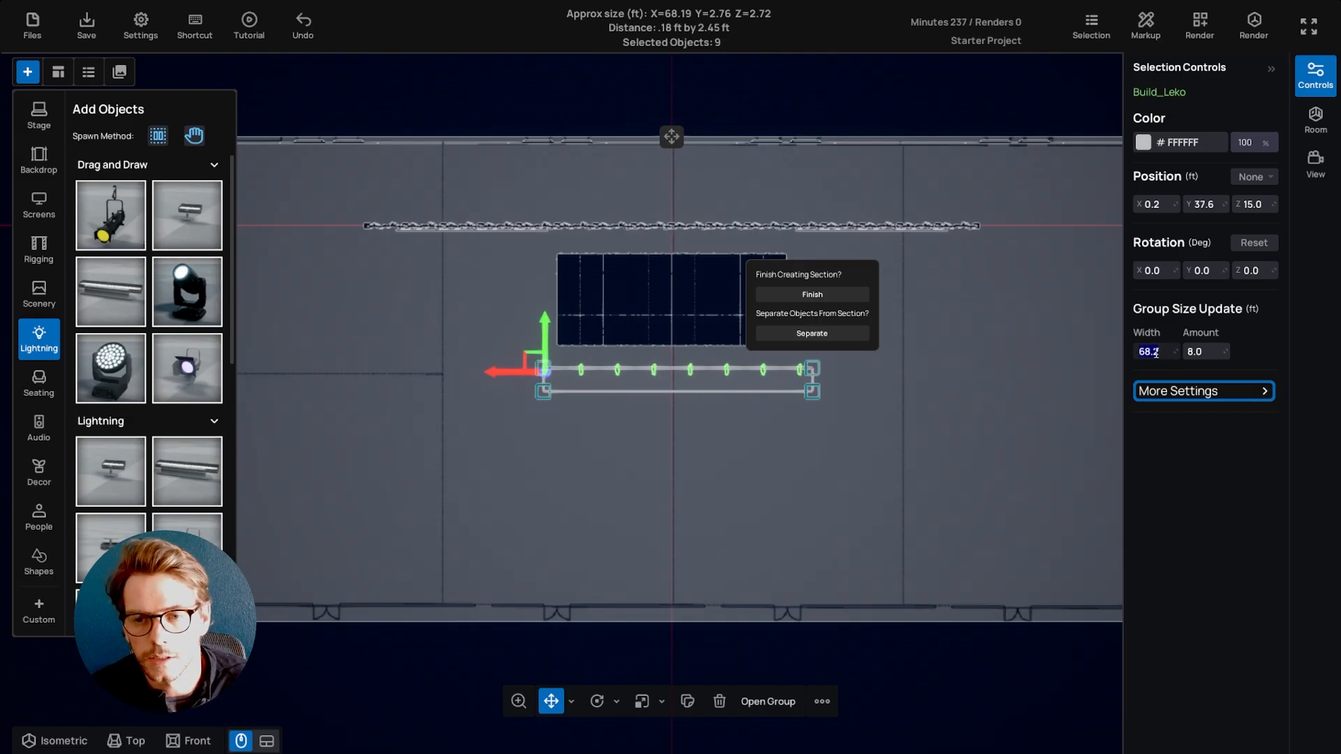
# Set the Leko row's width to 60 ft and its amount to 10.
pyautogui.write('60')
pyautogui.press('Return')
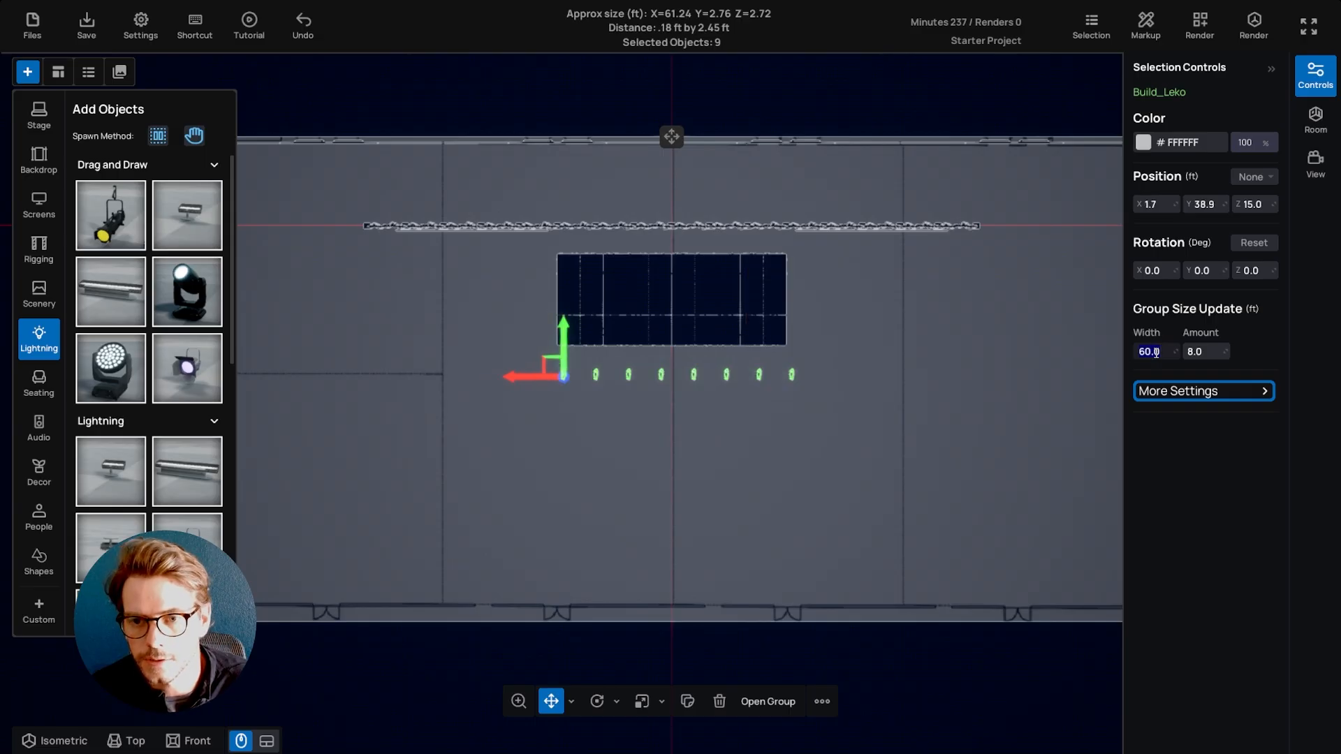
pyautogui.write('10')
pyautogui.press('Return')
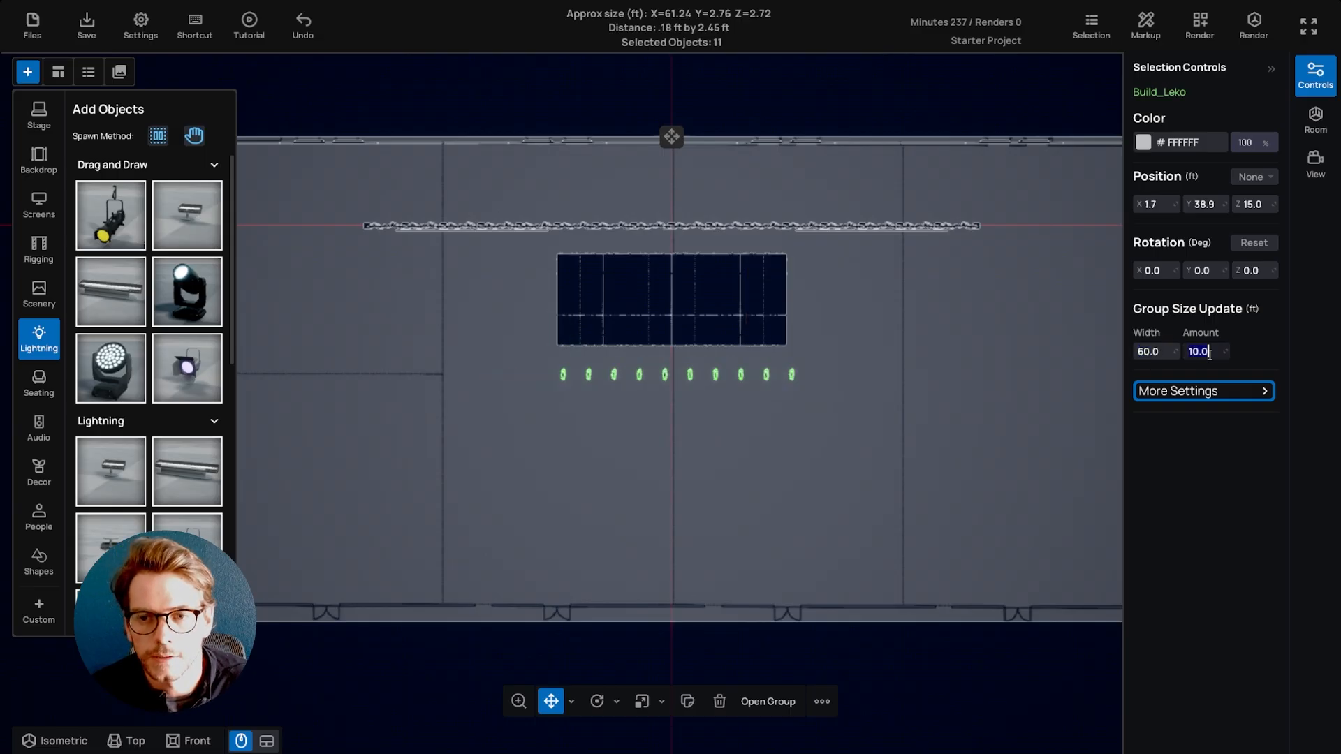
pyautogui.click(362, 381)
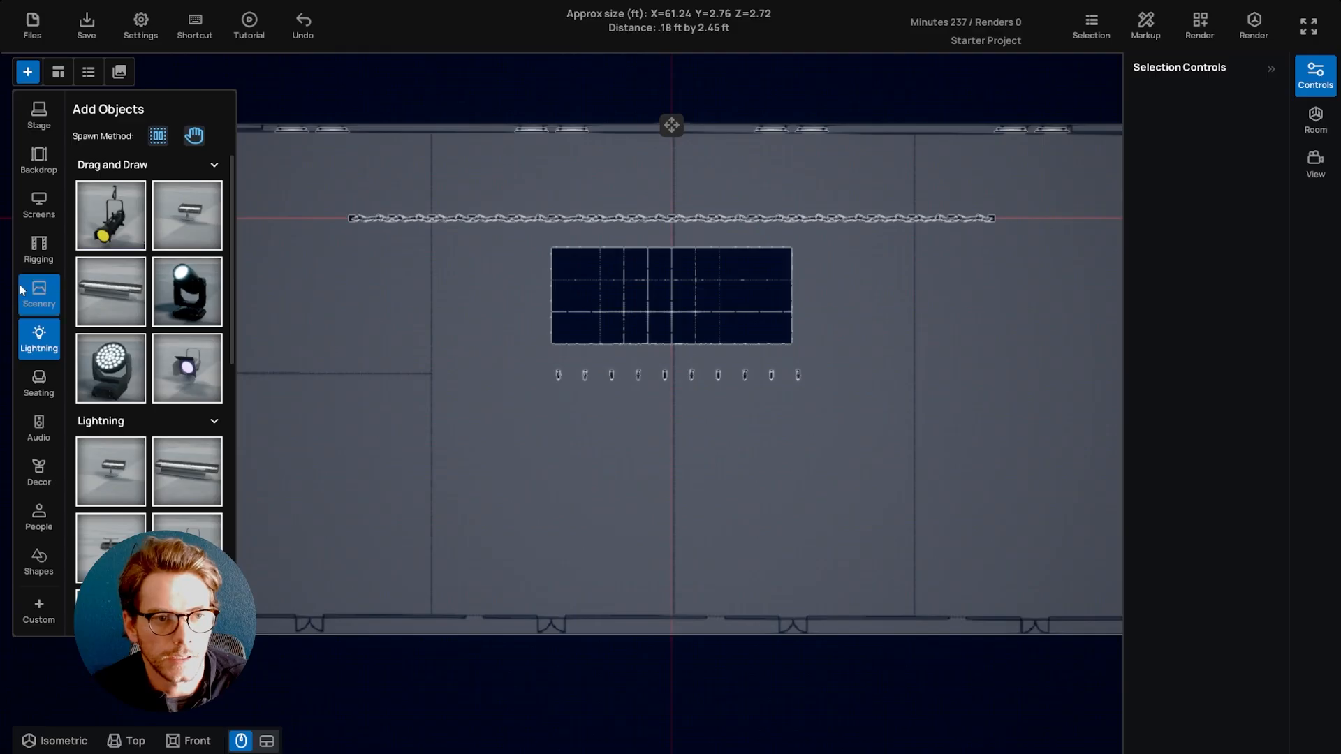
# Draw a hanging truss in front of the Leko row and set its width to 65 ft.
pyautogui.click(39, 248)
pyautogui.click(110, 216)
pyautogui.moveTo(547, 393); pyautogui.dragTo(805, 416)
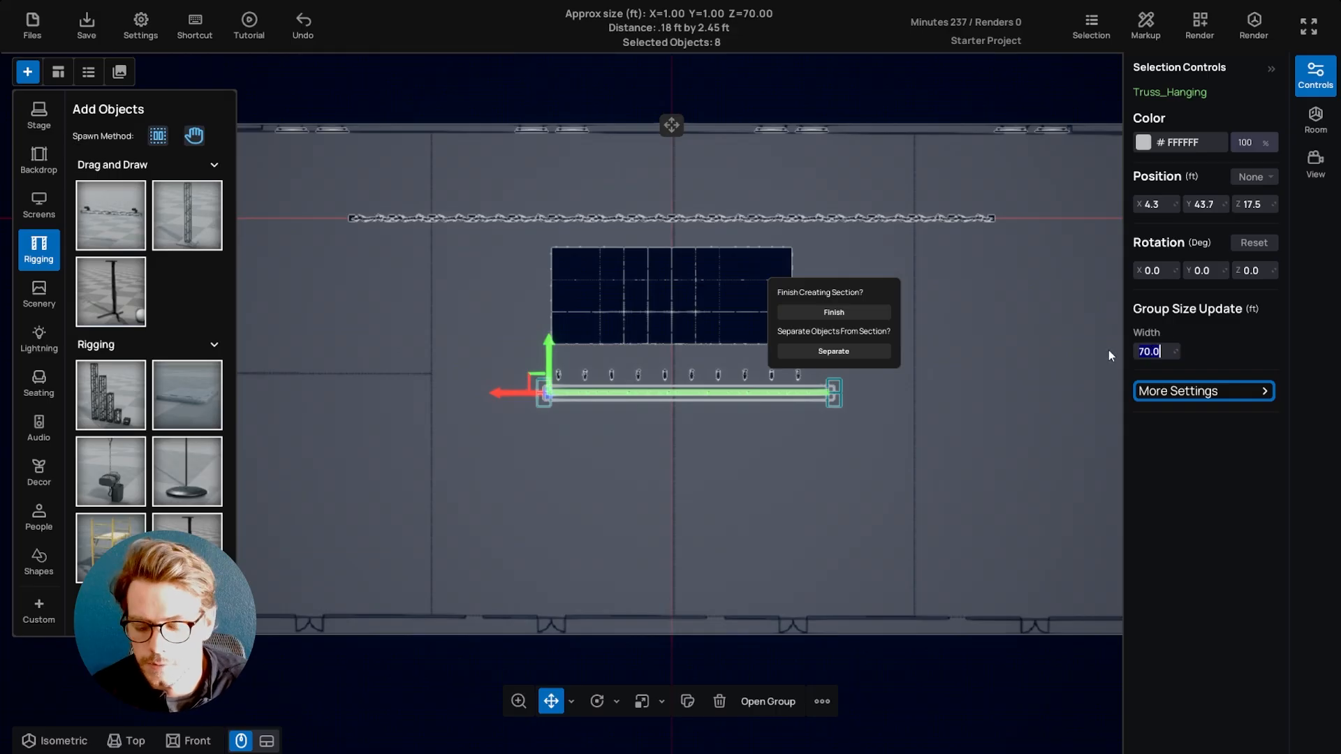
pyautogui.write('65')
pyautogui.press('Return')
pyautogui.scroll(3, 727, 396)
pyautogui.scroll(-1, 837, 384)
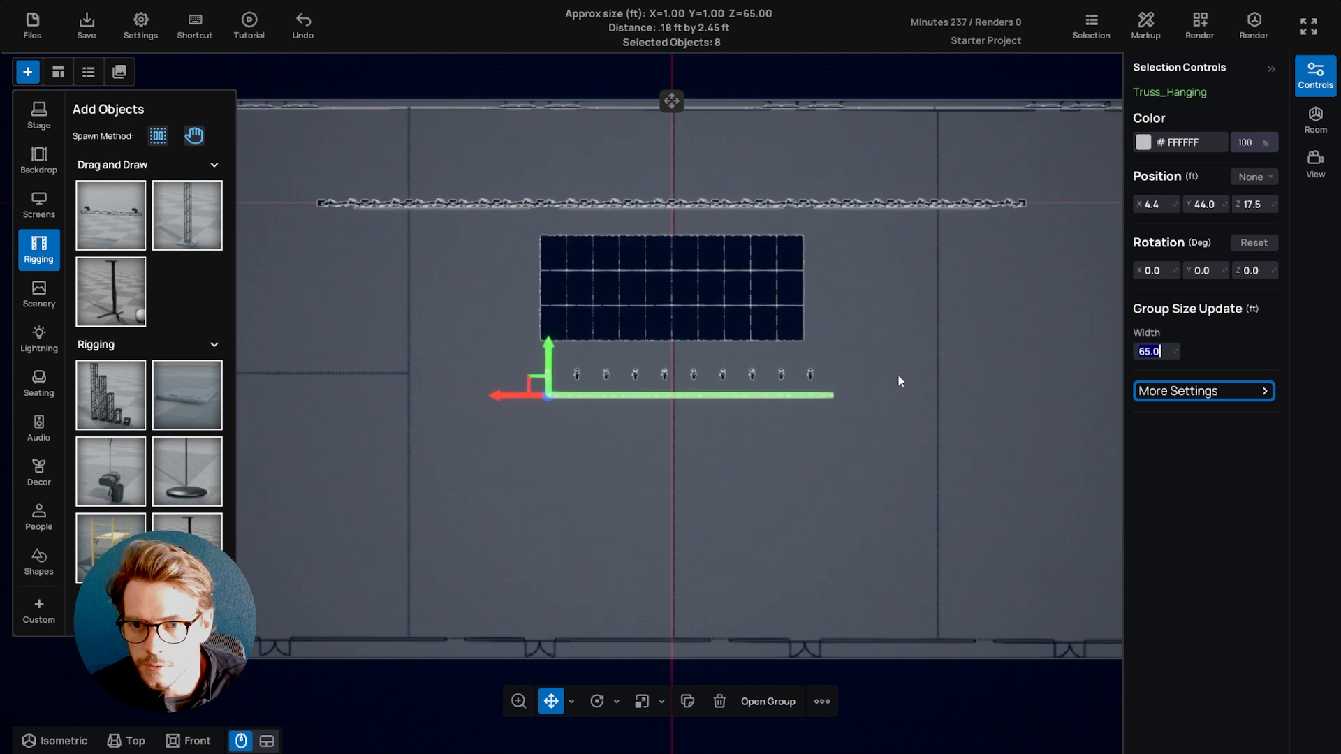
# Set the position of both the hanging truss and the Leko row to Front.
pyautogui.click(1258, 206)
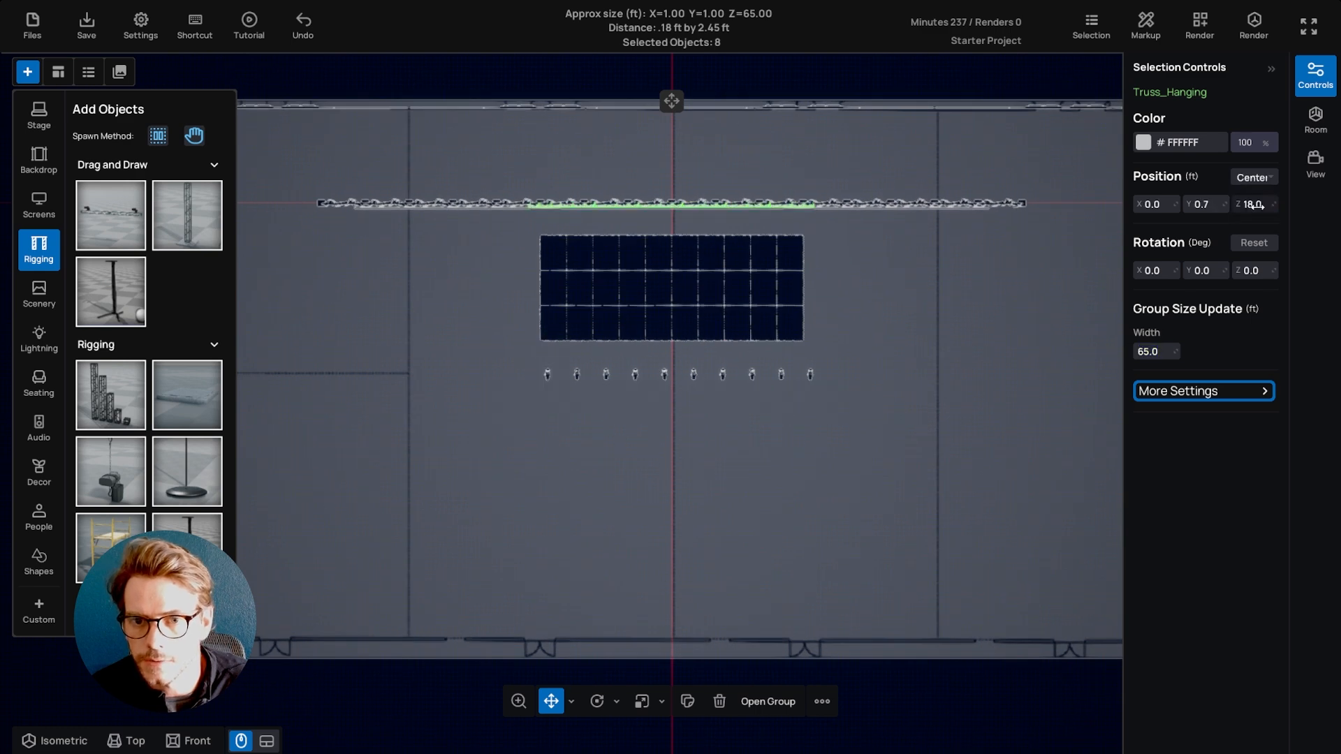
pyautogui.click(1254, 176)
pyautogui.click(1250, 220)
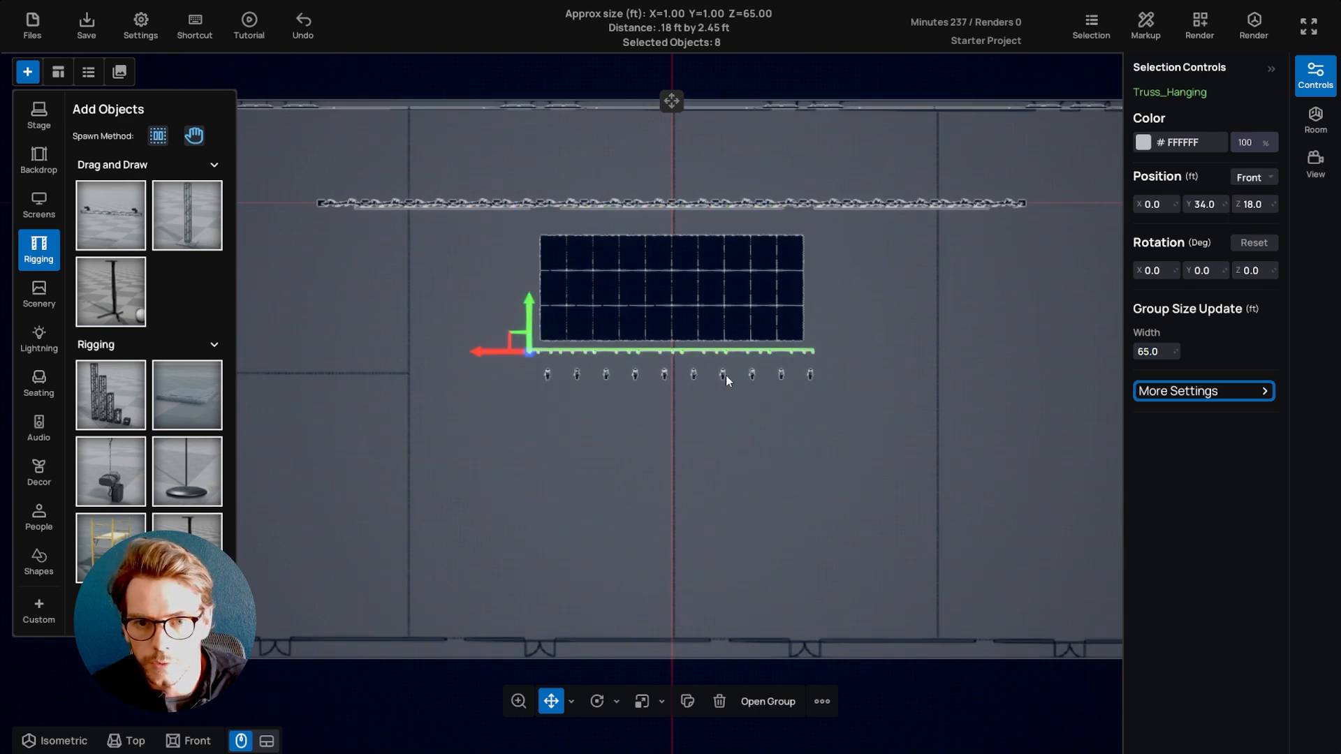
pyautogui.click(723, 375)
pyautogui.click(1250, 220)
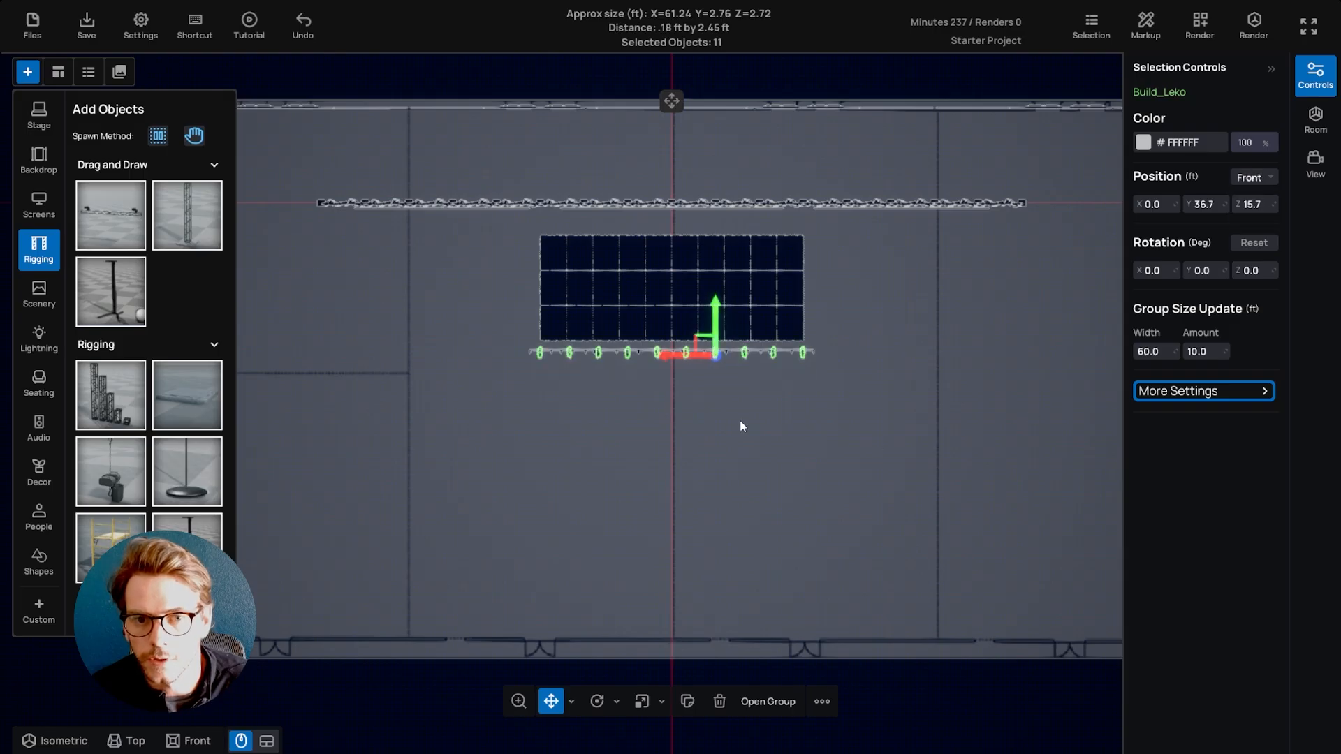
# Move the stage back toward the drape, away from the hanging truss.
pyautogui.click(672, 287)
pyautogui.moveTo(659, 235); pyautogui.dragTo(659, 214)
# Lower the hanging truss together with its Leko lights until the truss sits at Z 16 ft.
pyautogui.click(673, 347)
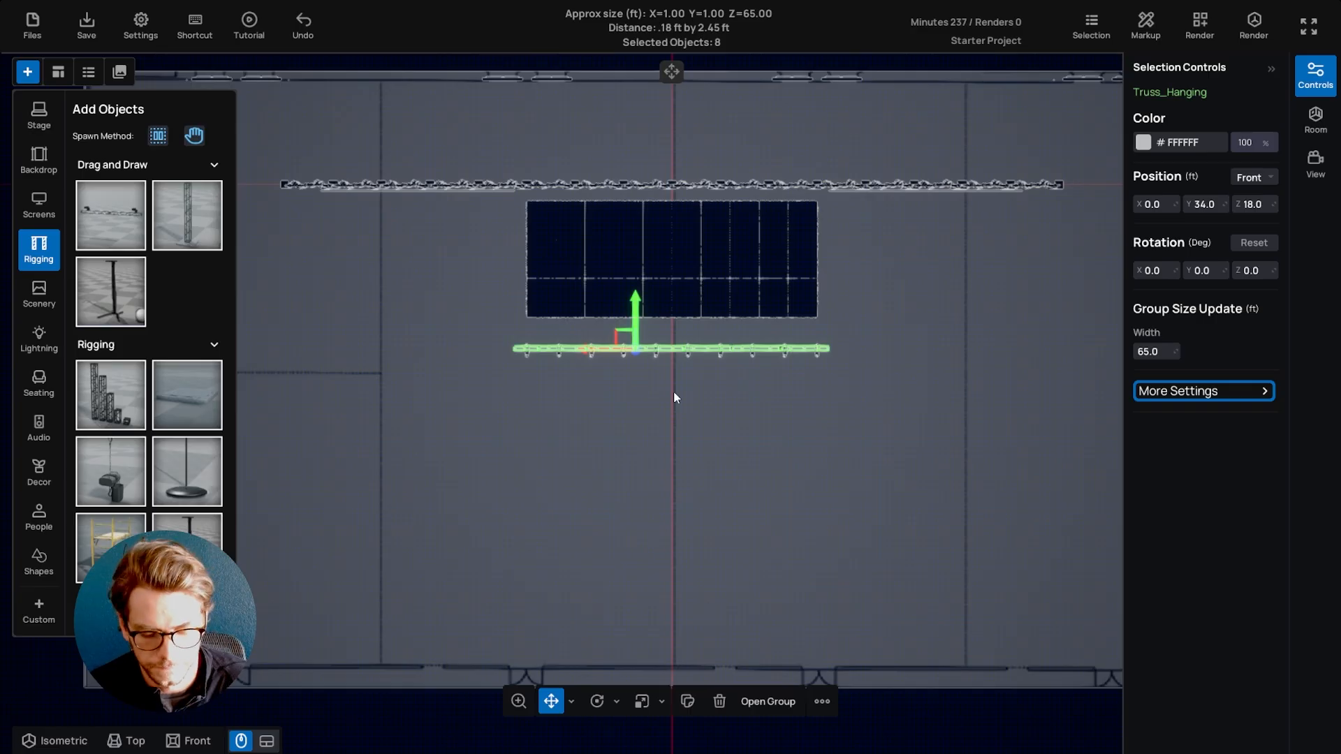
pyautogui.click(179, 742)
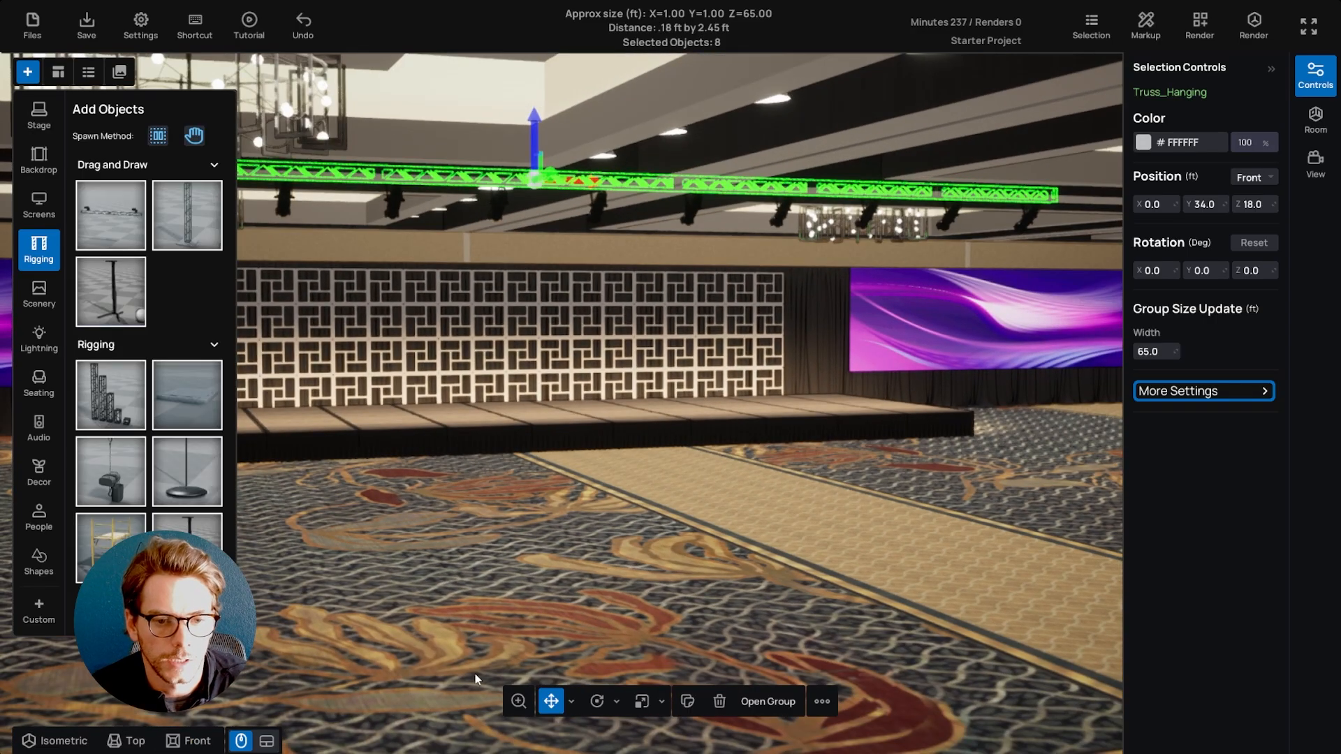
pyautogui.click(518, 701)
pyautogui.moveTo(534, 488); pyautogui.dragTo(562, 342)
pyautogui.click(635, 366)
pyautogui.keyDown('shift'); pyautogui.click(555, 350); pyautogui.keyUp('shift')
pyautogui.click(955, 639)
pyautogui.moveTo(955, 639); pyautogui.dragTo(670, 531)
pyautogui.click(586, 413)
pyautogui.keyDown('shift'); pyautogui.click(571, 433); pyautogui.keyUp('shift')
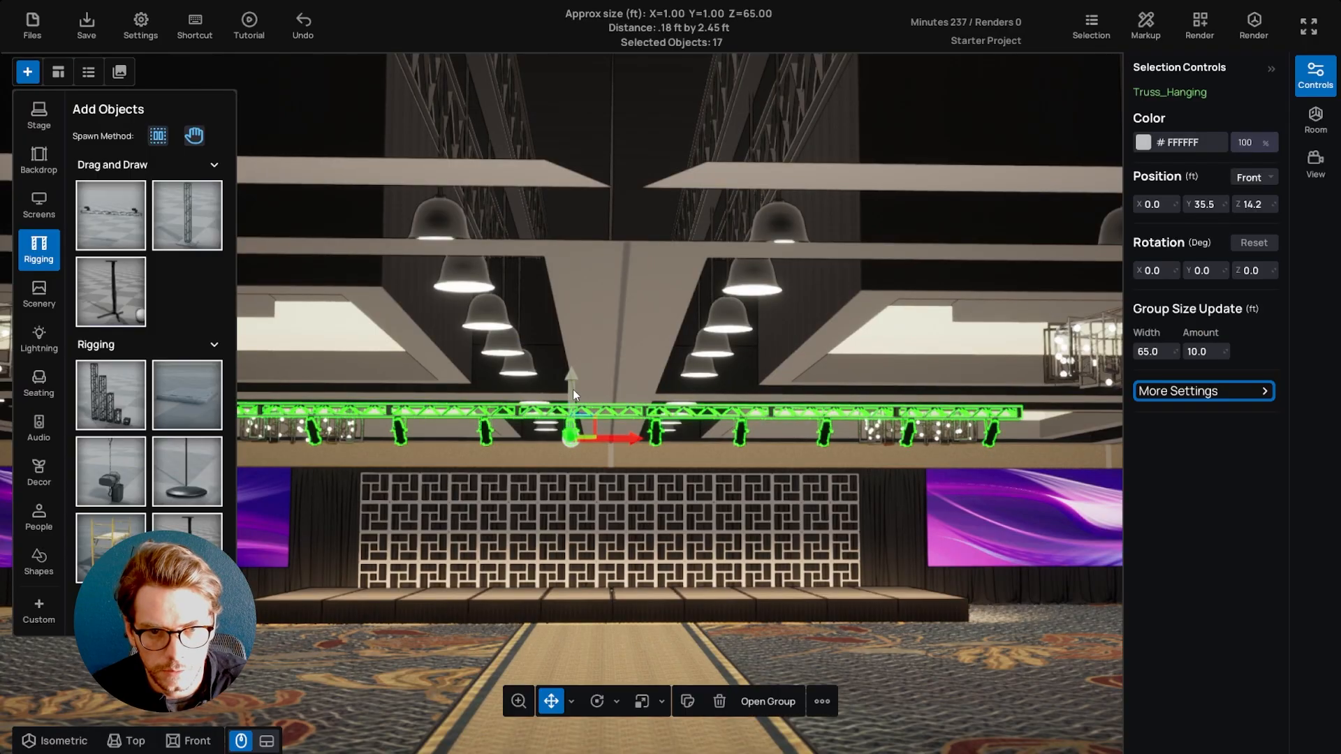
pyautogui.moveTo(572, 388); pyautogui.dragTo(572, 398)
pyautogui.moveTo(772, 622); pyautogui.dragTo(748, 641)
pyautogui.click(706, 416)
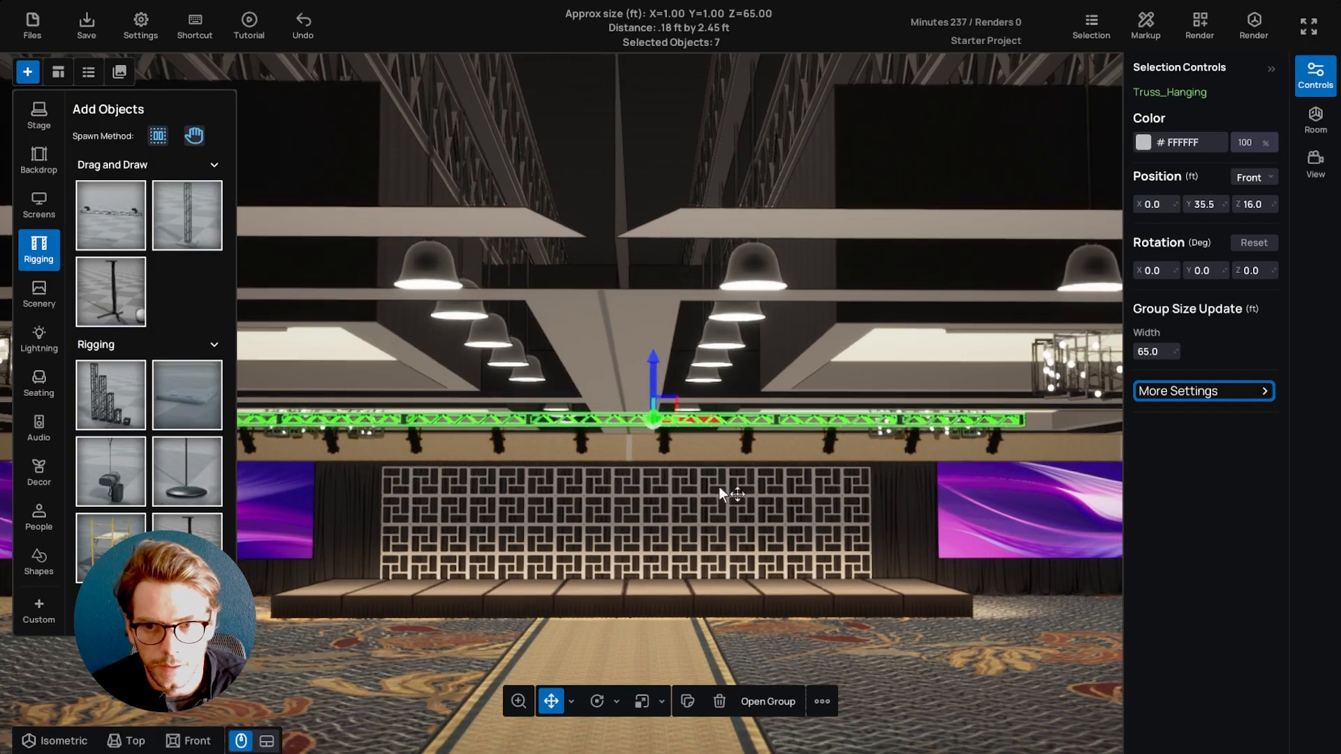
pyautogui.moveTo(829, 617); pyautogui.dragTo(826, 739)
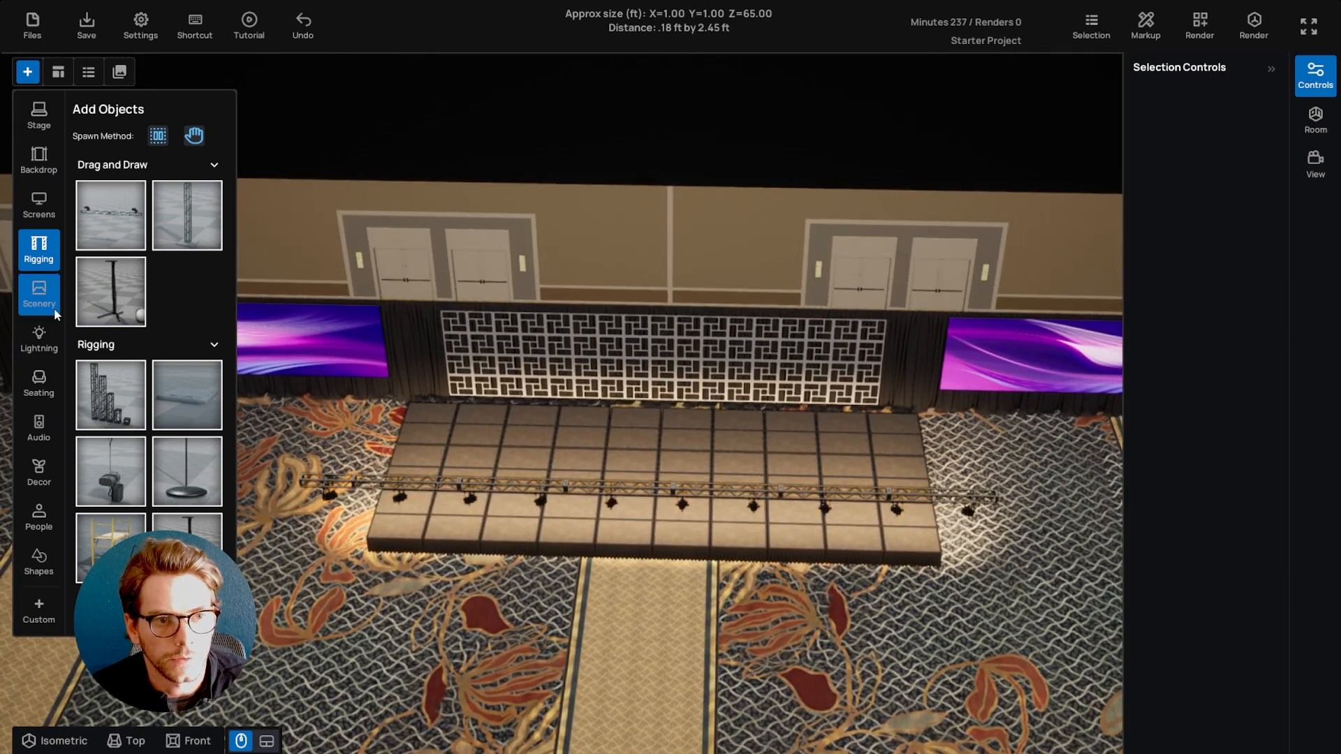
# Draw a row of small uplights about 108 ft wide behind the stage and set its position to Center.
pyautogui.click(39, 338)
pyautogui.moveTo(451, 440); pyautogui.dragTo(439, 446)
pyautogui.moveTo(189, 221)
pyautogui.mouseDown()
pyautogui.moveTo(321, 428)
pyautogui.moveTo(275, 405)
pyautogui.moveTo(1092, 454)
pyautogui.mouseUp()
pyautogui.scroll(-2, 938, 495)
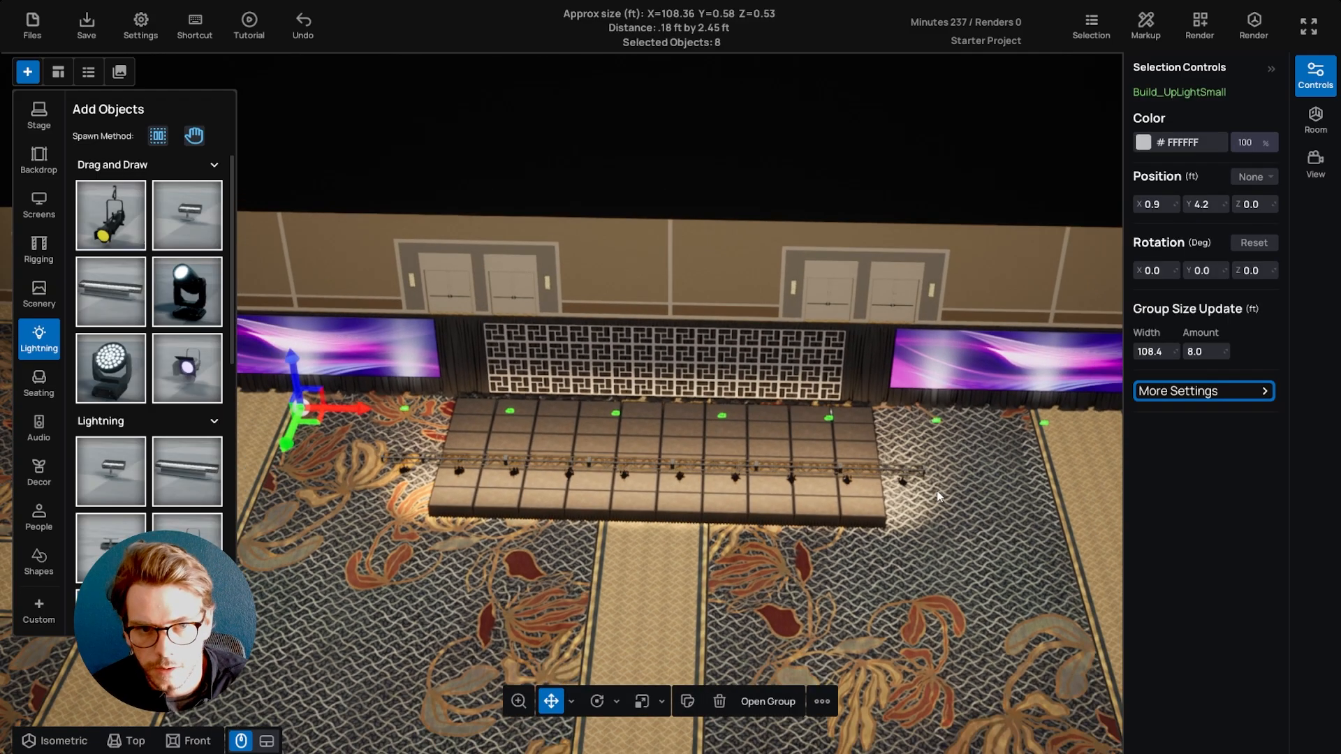
pyautogui.scroll(-2, 915, 525)
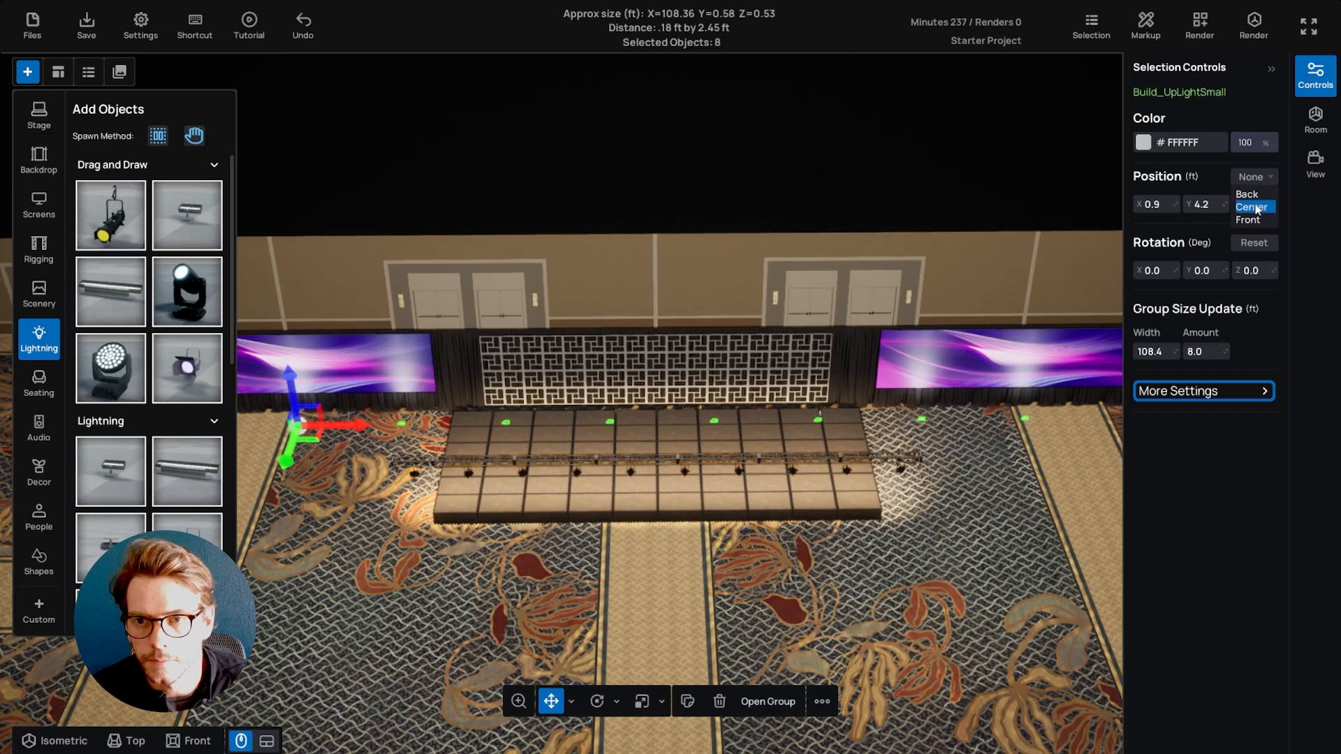
pyautogui.click(1254, 208)
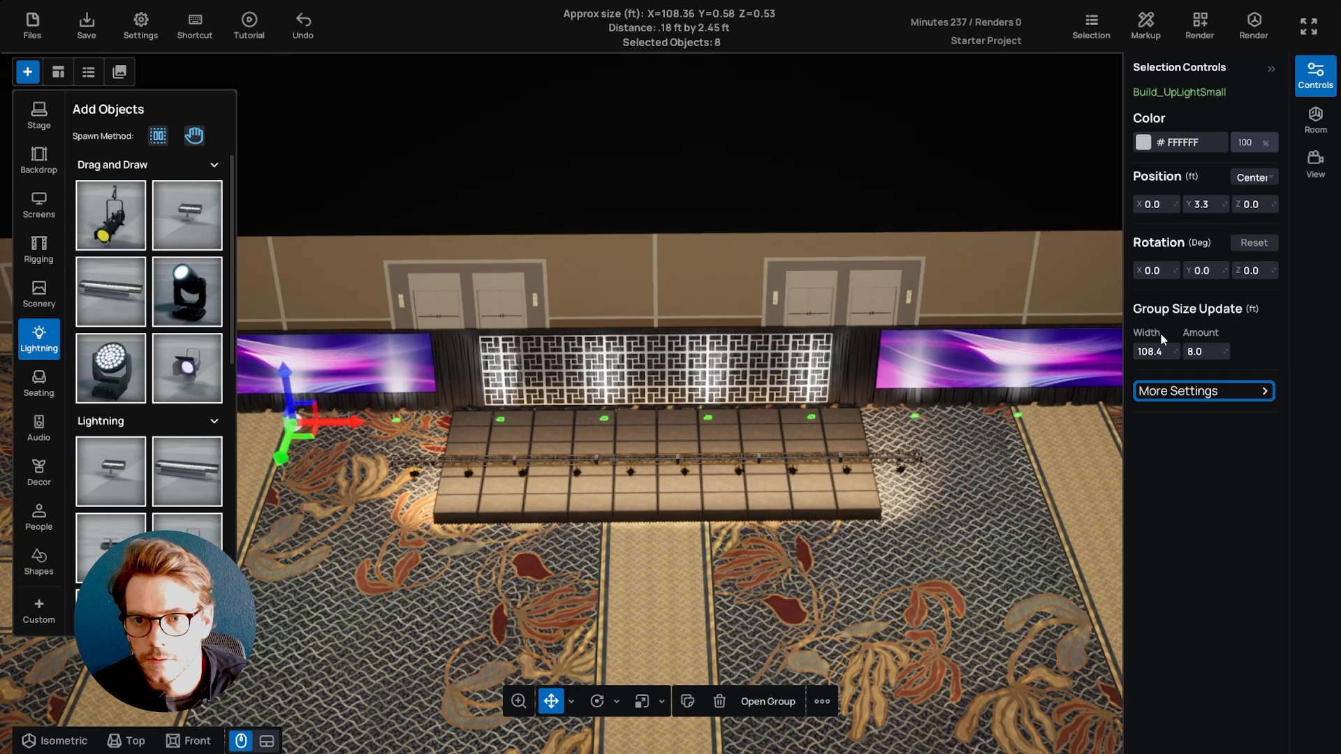
# Widen the uplight row to about 155 ft along the drape and increase its number of lights.
pyautogui.moveTo(1140, 354); pyautogui.dragTo(1145, 354)
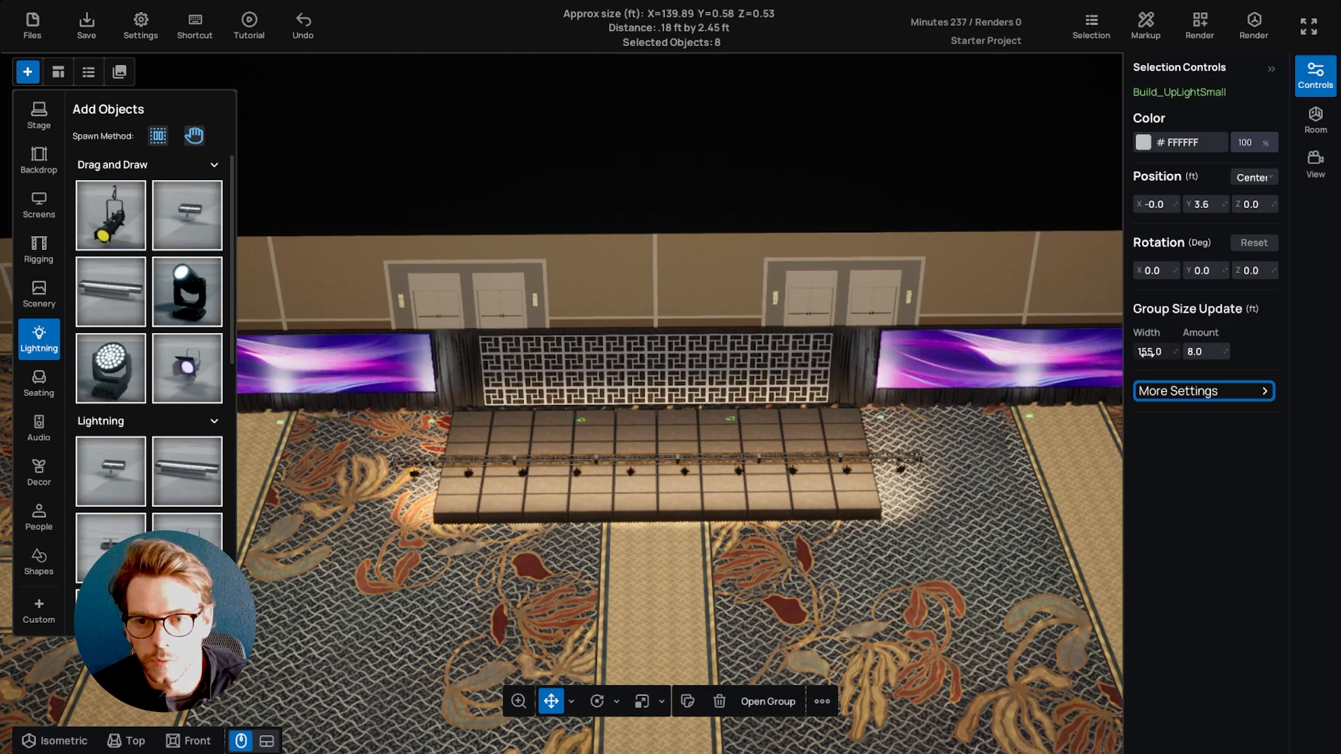
pyautogui.moveTo(985, 416); pyautogui.dragTo(872, 465, button='right')
pyautogui.moveTo(1191, 353); pyautogui.dragTo(1204, 353)
# Move the stage slightly forward, clear of the uplights, and check the layout from above and from the front.
pyautogui.moveTo(998, 532); pyautogui.dragTo(613, 497, button='right')
pyautogui.click(613, 497)
pyautogui.moveTo(605, 520); pyautogui.dragTo(605, 530)
pyautogui.click(483, 548)
pyautogui.moveTo(483, 548); pyautogui.dragTo(520, 525, button='right')
pyautogui.press('t')
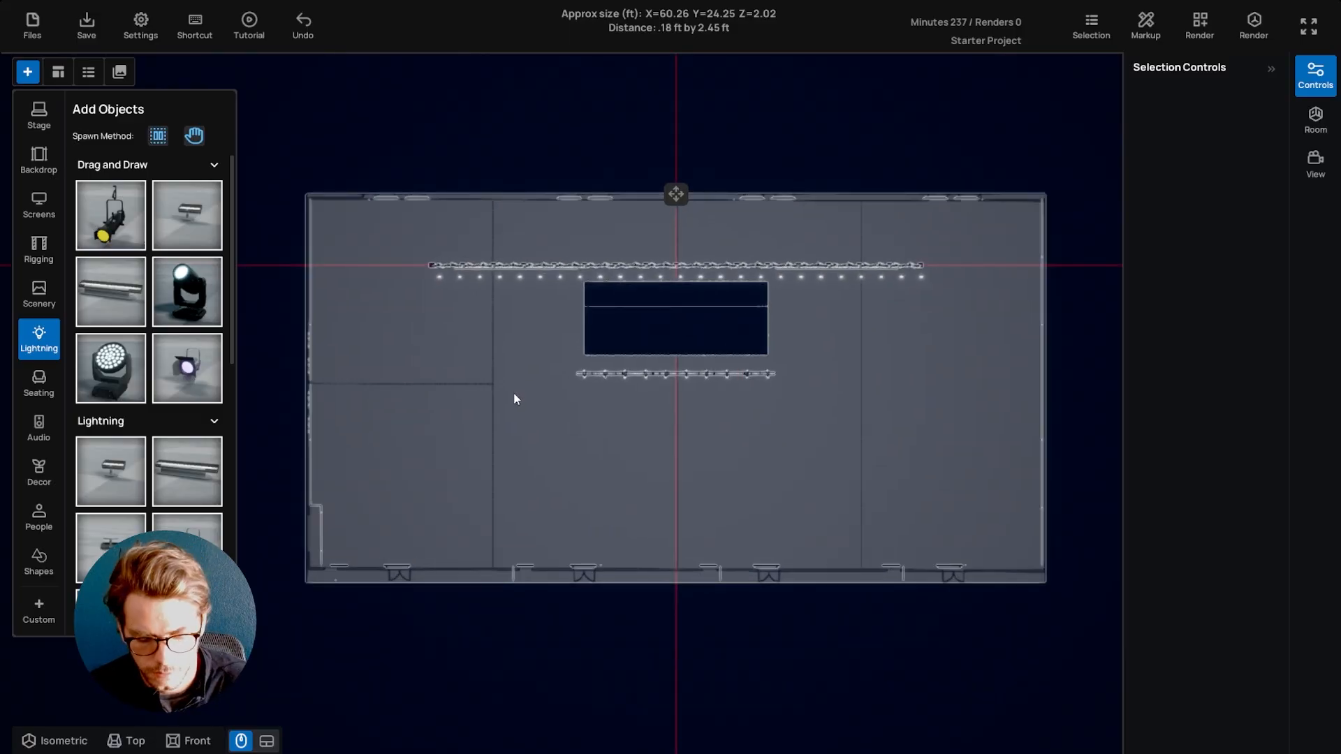
pyautogui.press('f')
pyautogui.moveTo(638, 463); pyautogui.dragTo(637, 524, button='right')
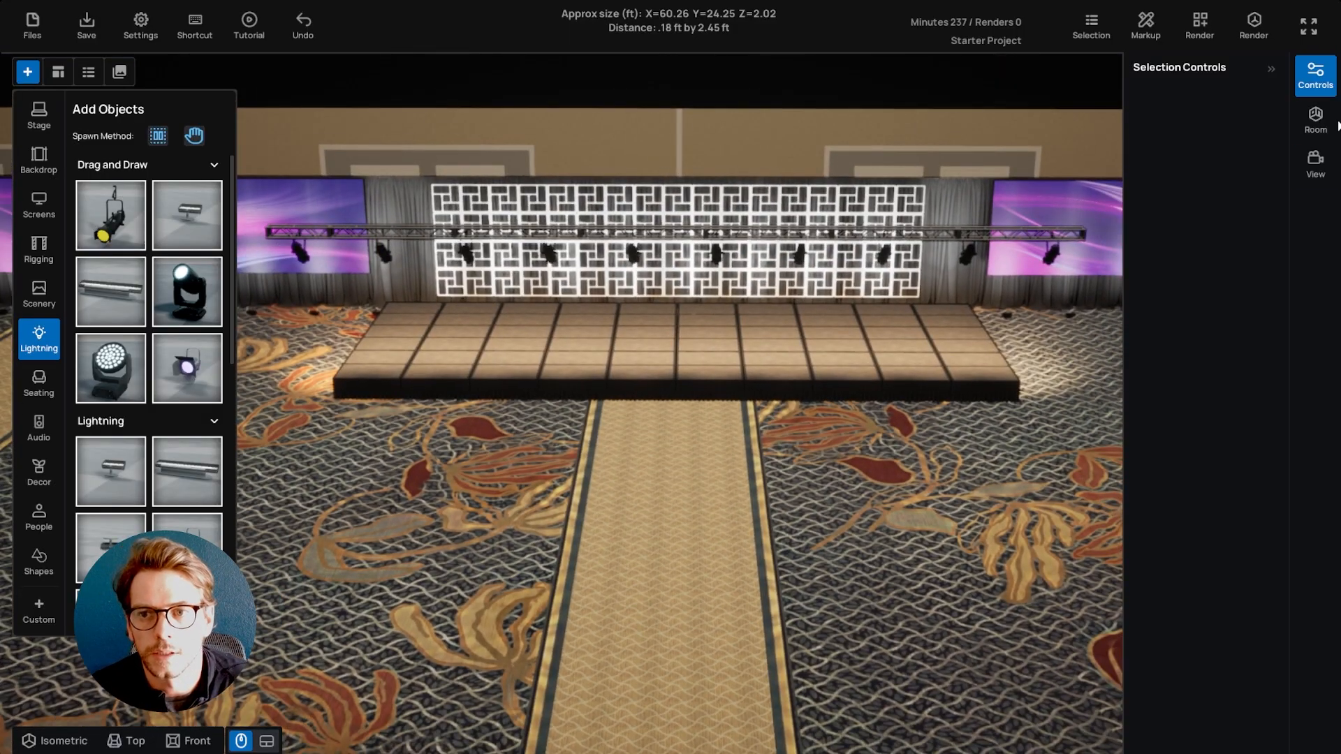
# Dim the ballroom by setting the room intensity to 20.
pyautogui.click(1315, 120)
pyautogui.moveTo(1156, 152); pyautogui.dragTo(1164, 151)
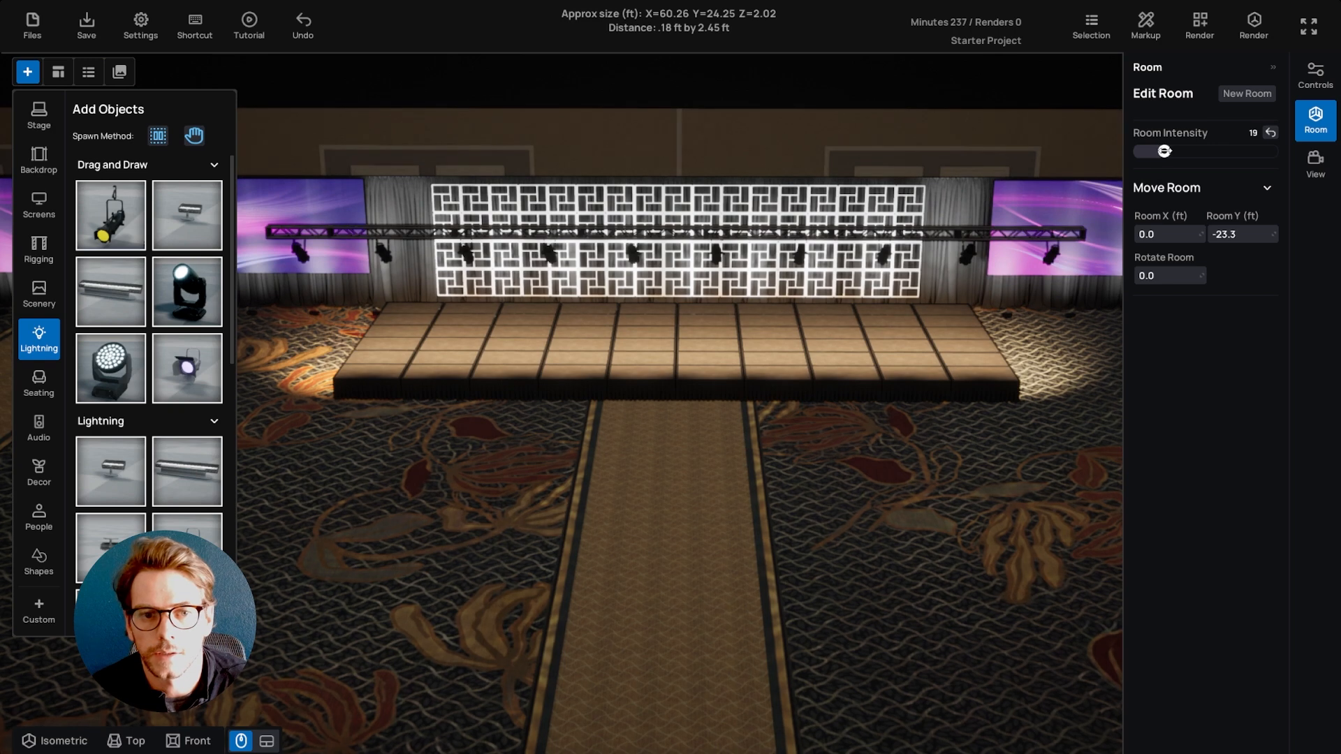
pyautogui.moveTo(687, 500); pyautogui.dragTo(661, 468, button='right')
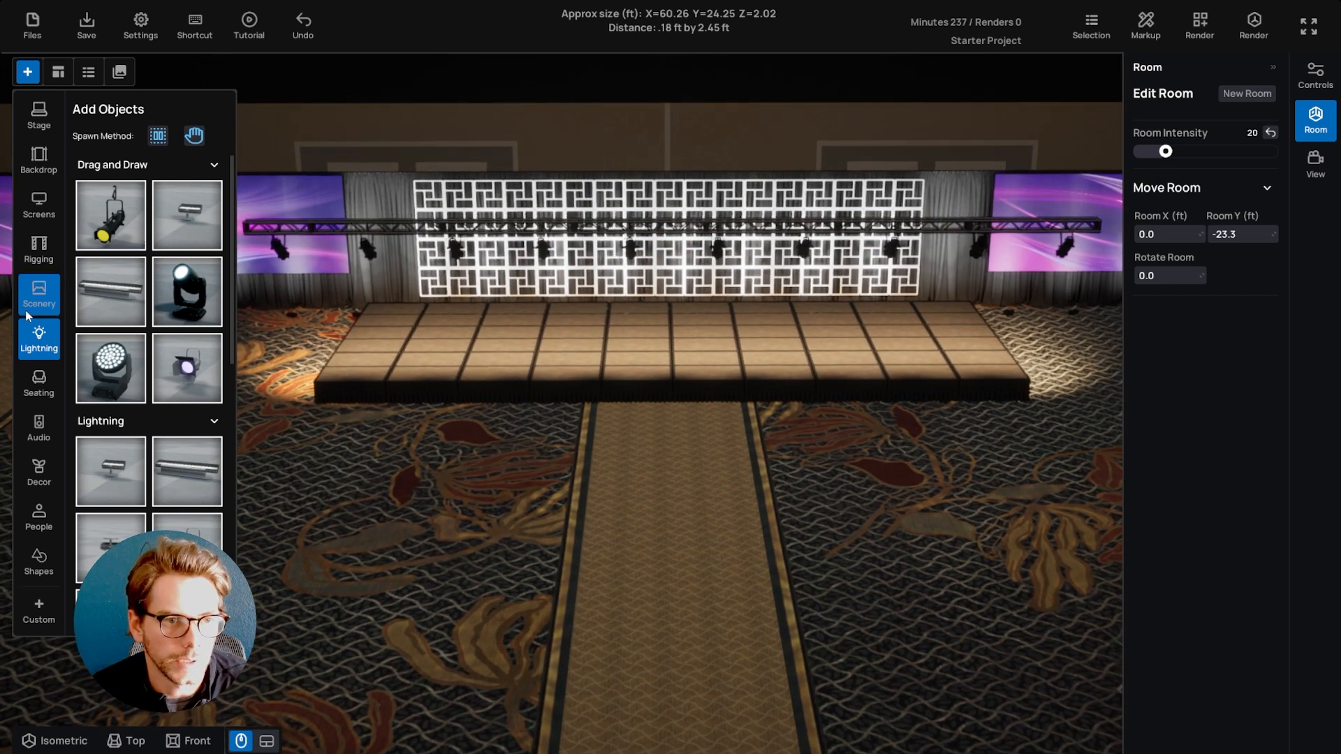
pyautogui.click(497, 225)
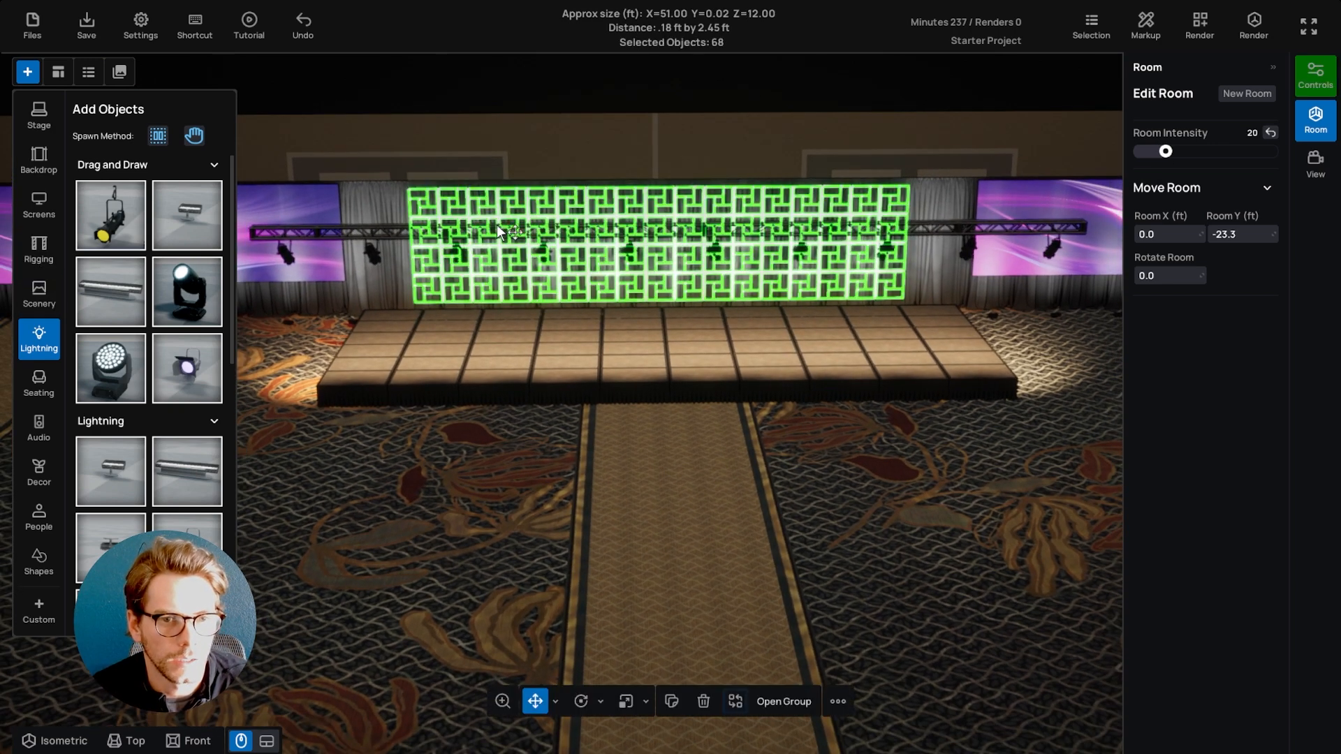
pyautogui.scroll(-3, 129, 468)
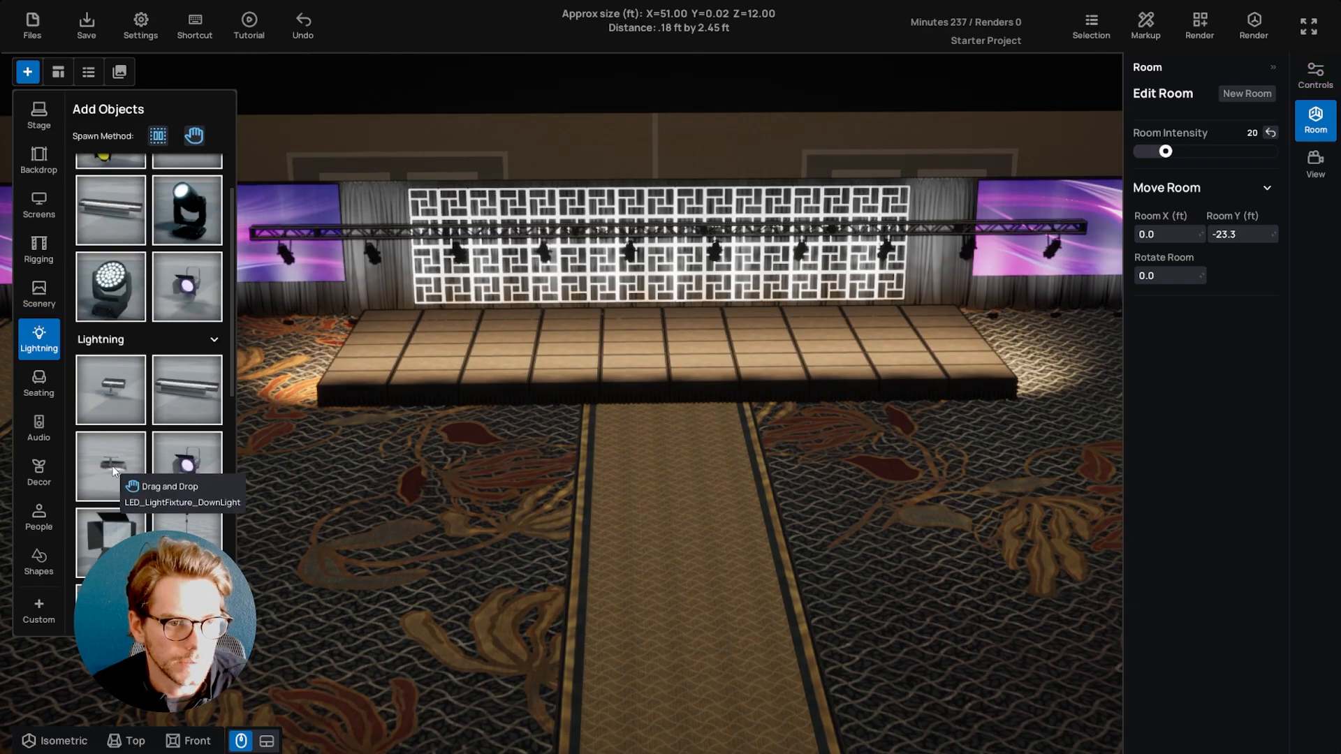
pyautogui.click(38, 296)
pyautogui.click(38, 248)
pyautogui.click(38, 204)
# Place an upright 10 ft truss on the carpet in front of the stage and set its width and depth to 2 ft.
pyautogui.click(38, 248)
pyautogui.moveTo(116, 363); pyautogui.dragTo(513, 493)
pyautogui.click(1316, 77)
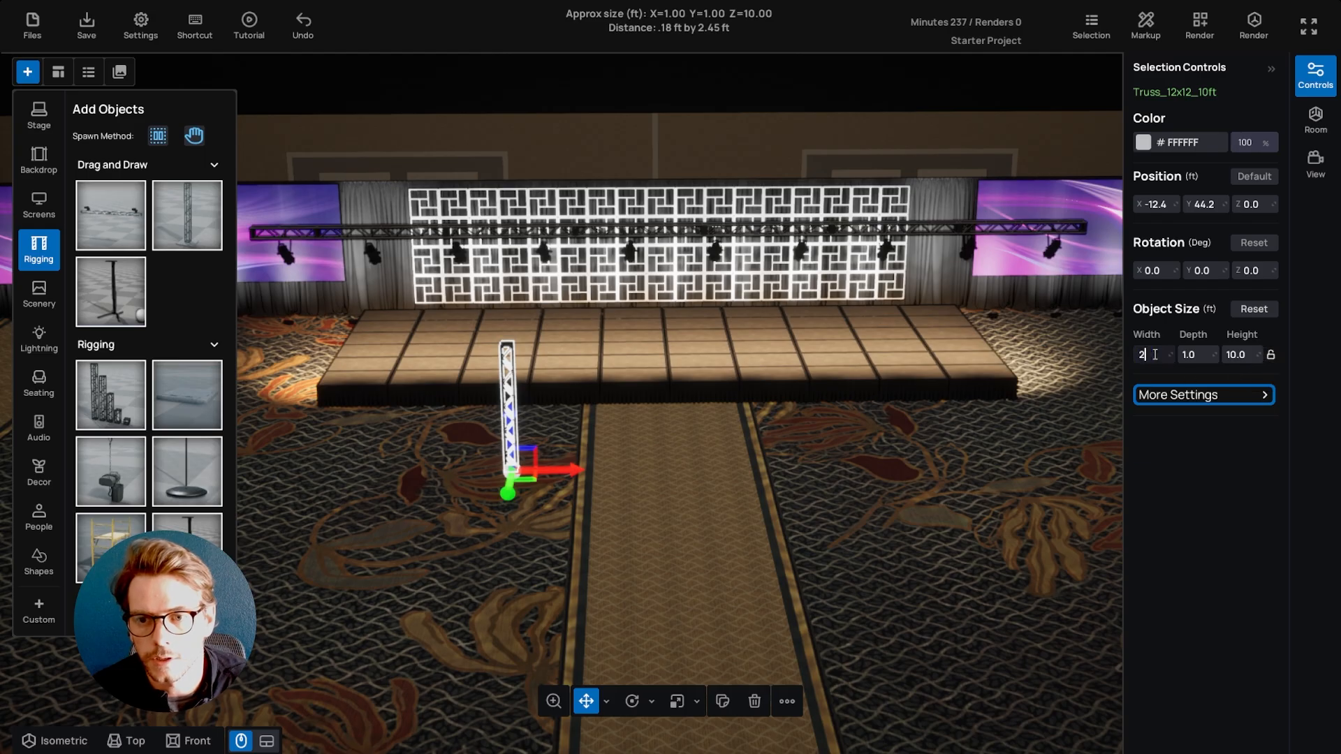
pyautogui.press('Tab')
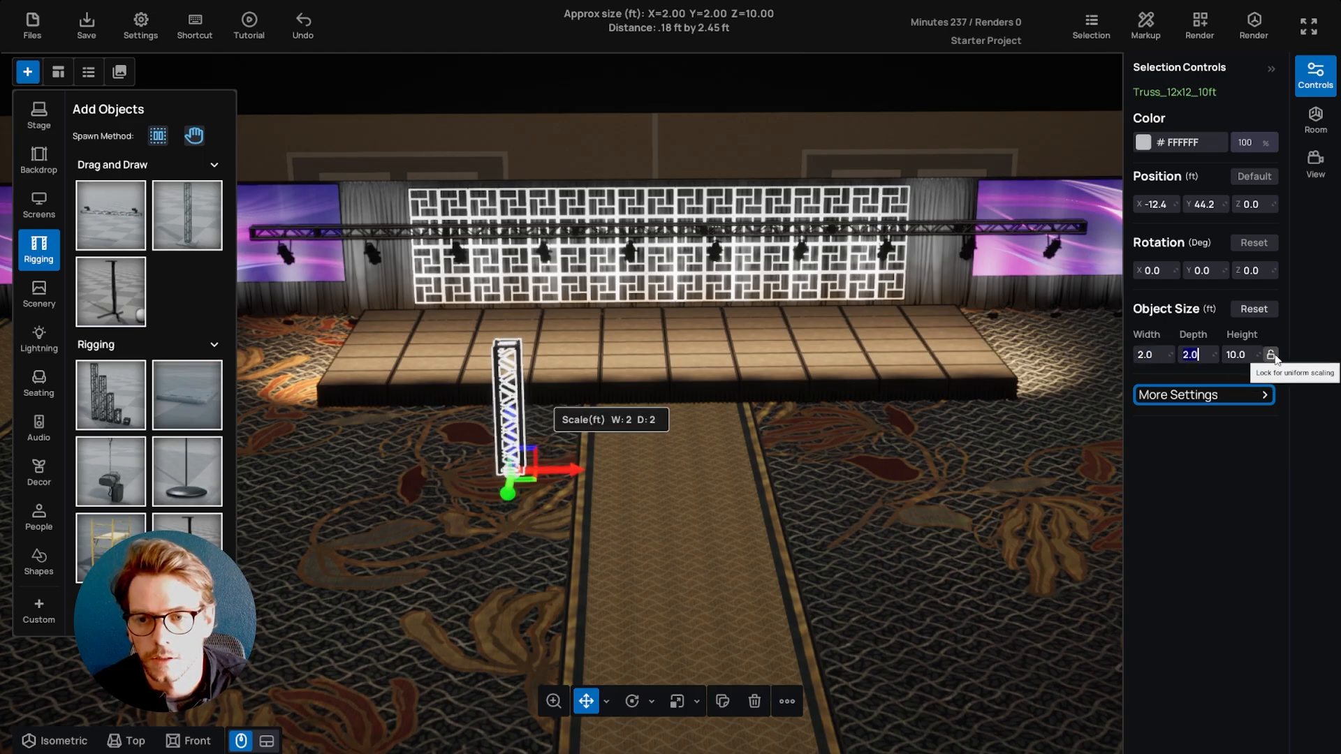
# Stack a copy of the upright truss on top of the original and group the two pieces.
pyautogui.click(723, 701)
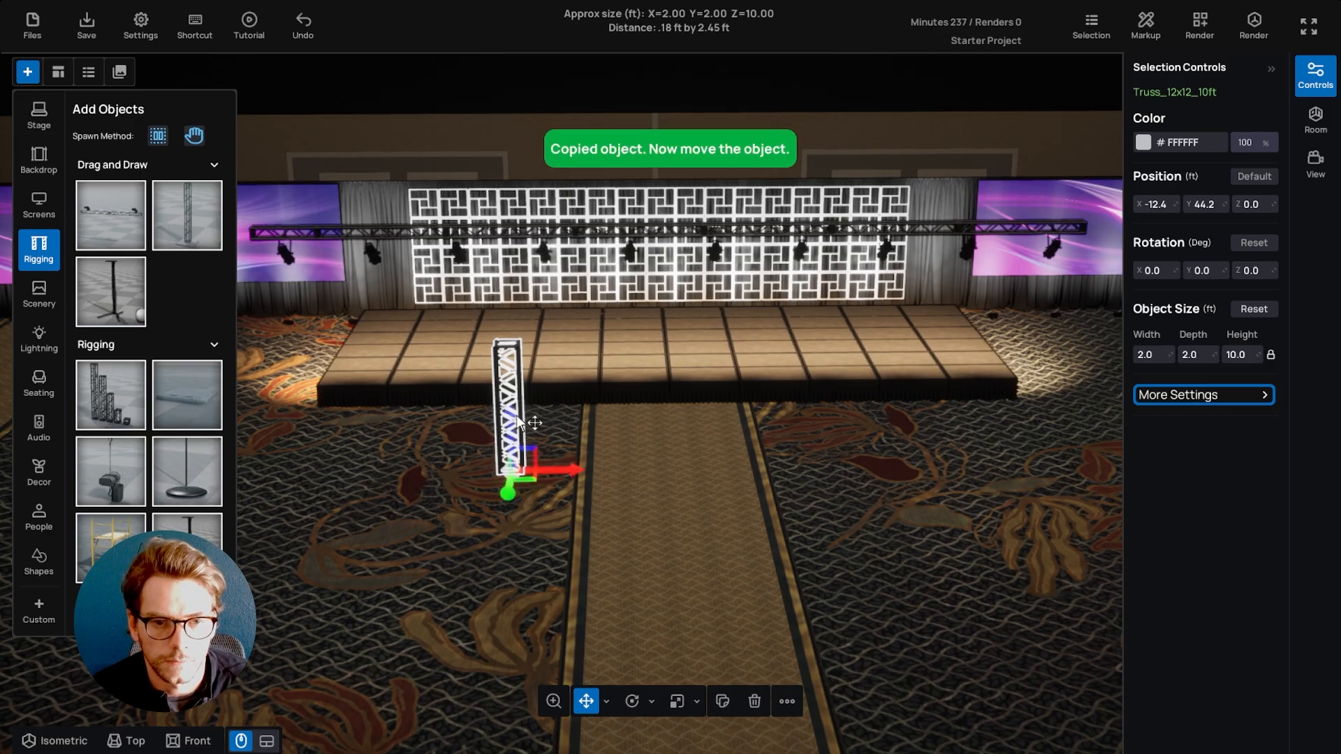
pyautogui.moveTo(512, 416); pyautogui.dragTo(492, 287)
pyautogui.click(525, 399)
pyautogui.click(509, 412)
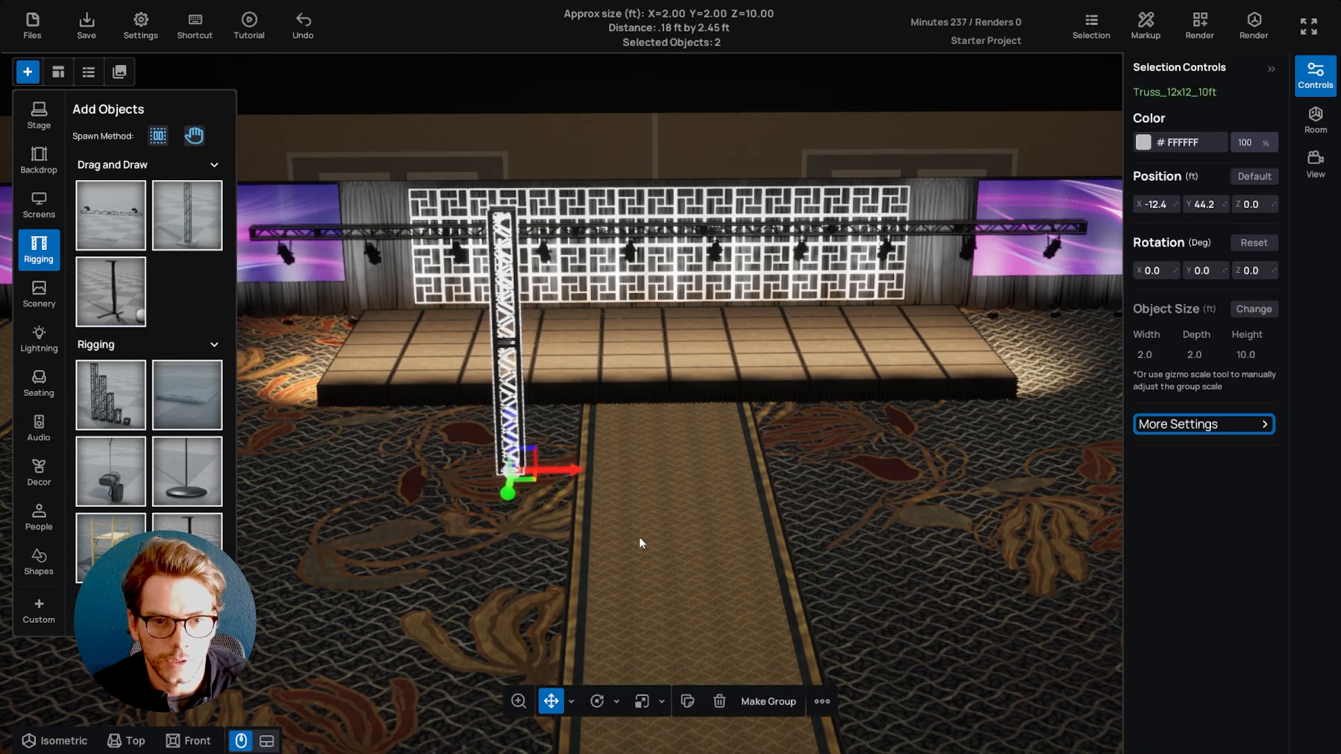
pyautogui.click(768, 701)
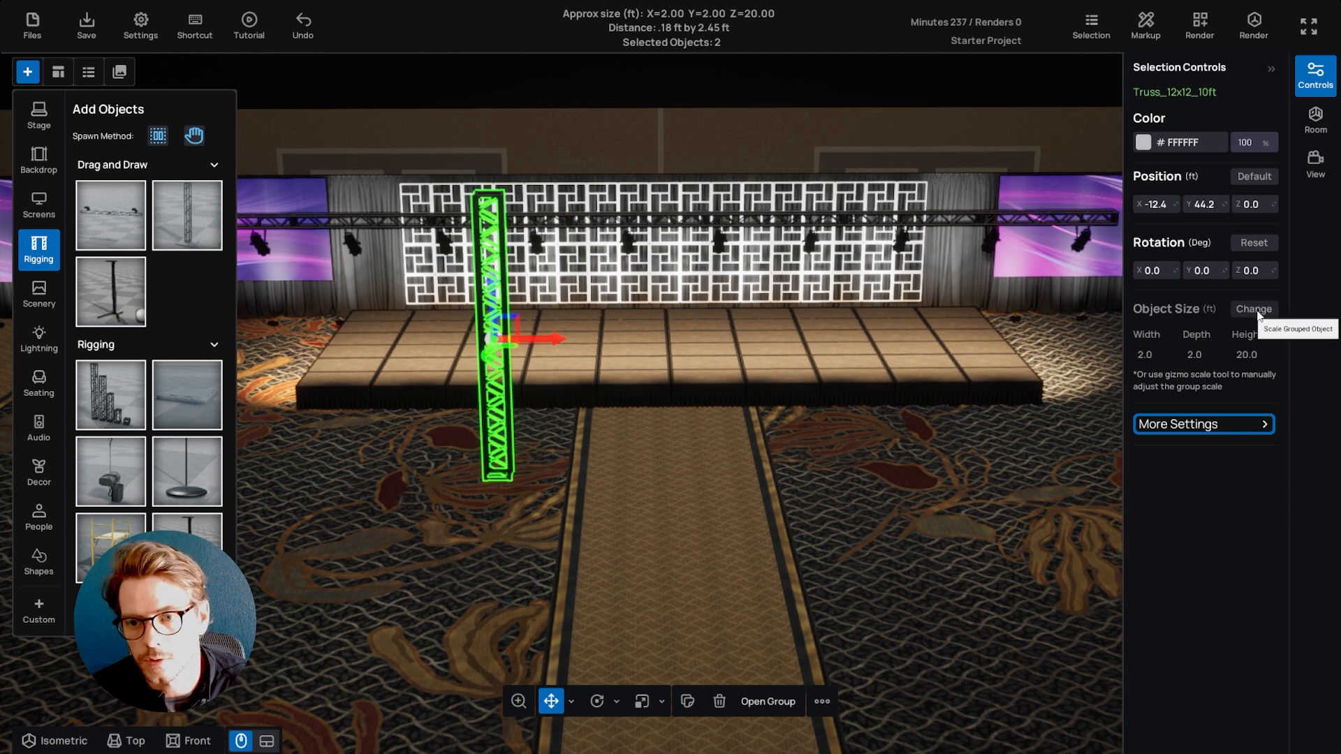
# Unlock the grouped truss tower's object size and rescale its height.
pyautogui.click(1254, 309)
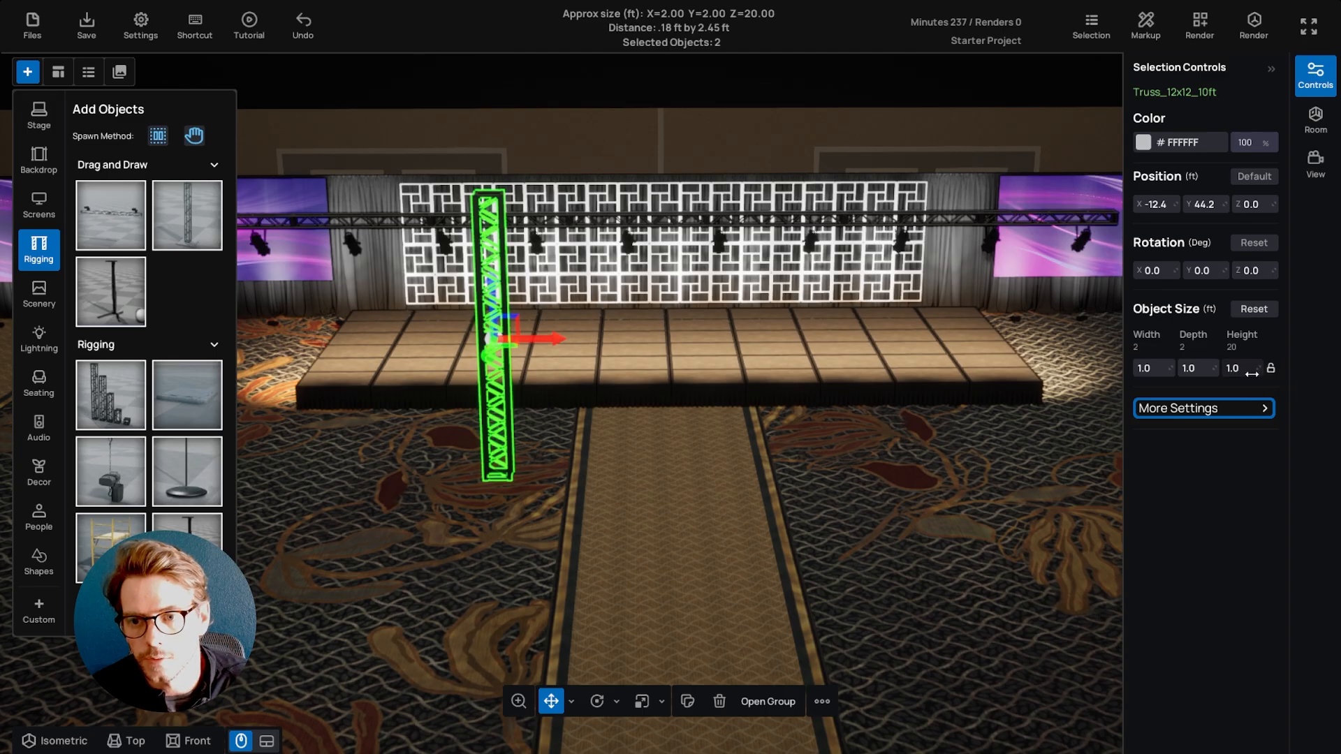
pyautogui.moveTo(1244, 372)
pyautogui.mouseDown()
pyautogui.moveTo(1278, 372)
pyautogui.moveTo(1265, 383)
pyautogui.mouseUp()
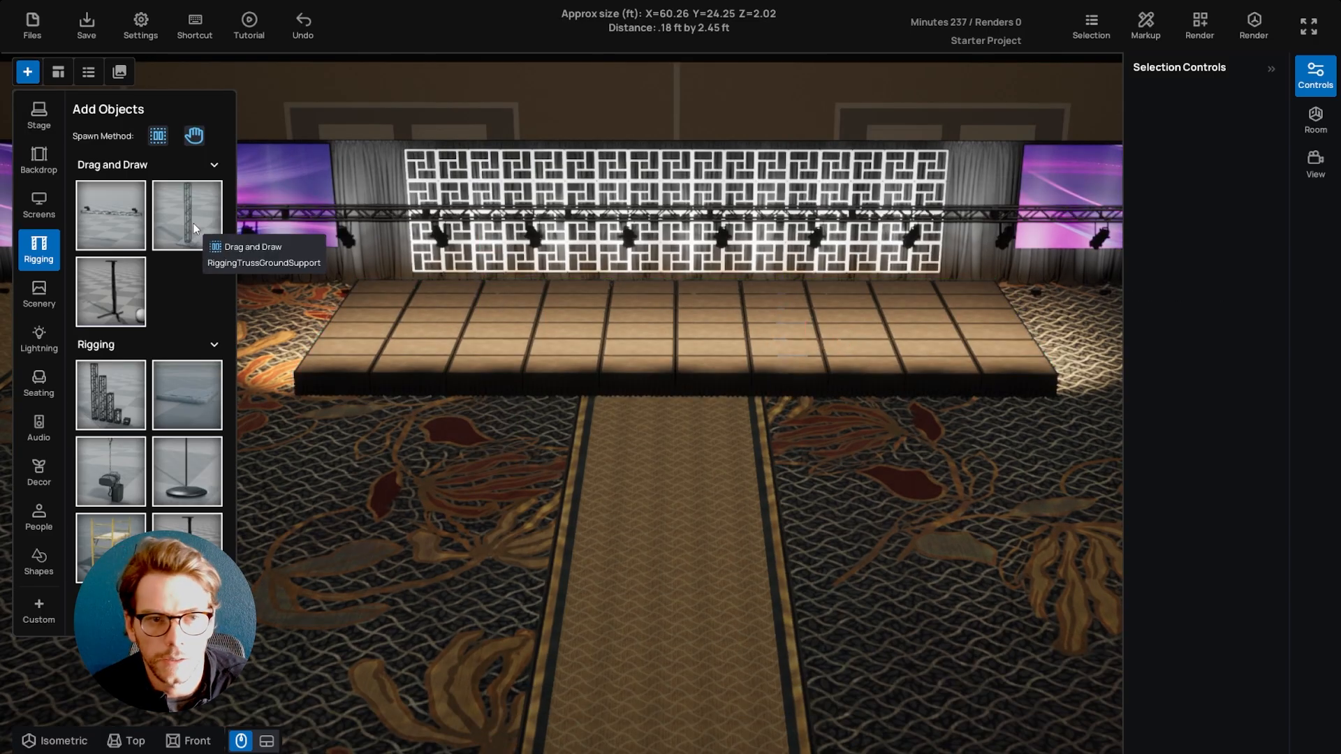
# Place a 9 x 16 ft draped fast-fold screen on the carpet runner and move it back to the stage's front edge.
pyautogui.click(41, 206)
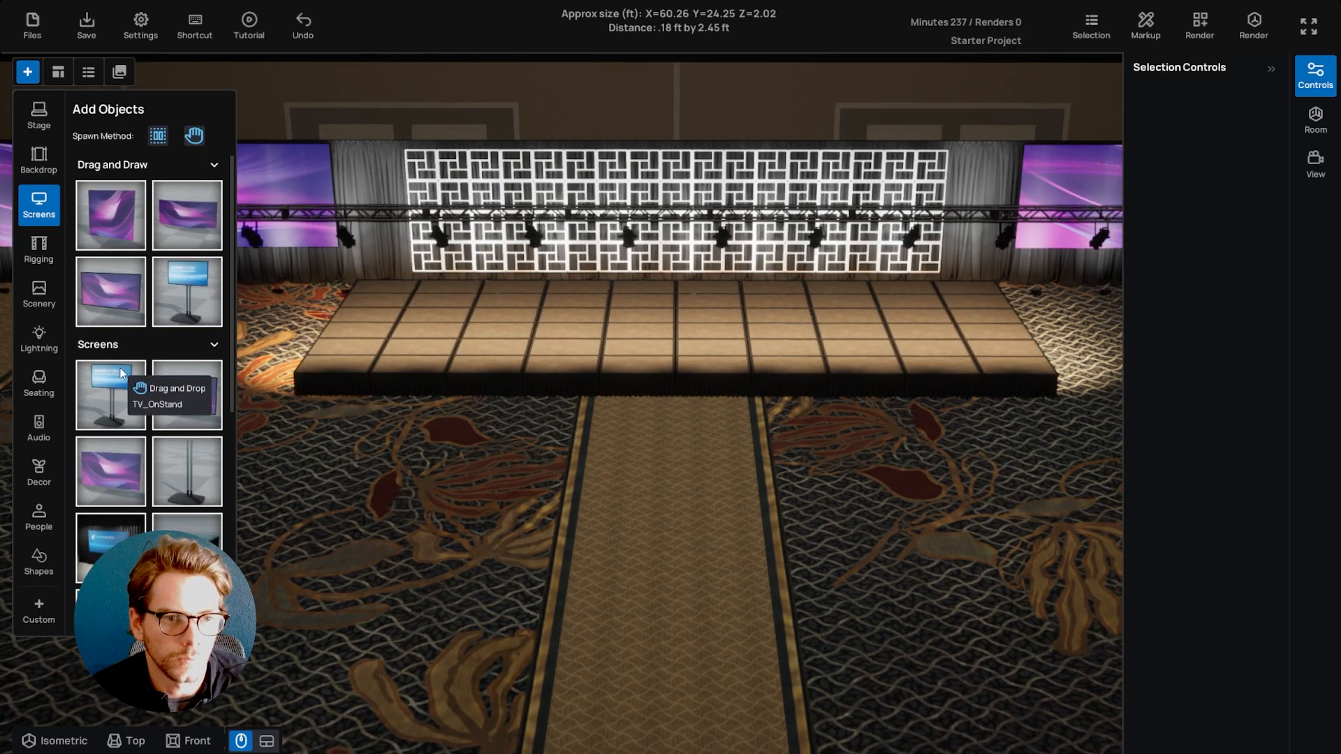
pyautogui.scroll(-1, 120, 368)
pyautogui.scroll(1, 131, 435)
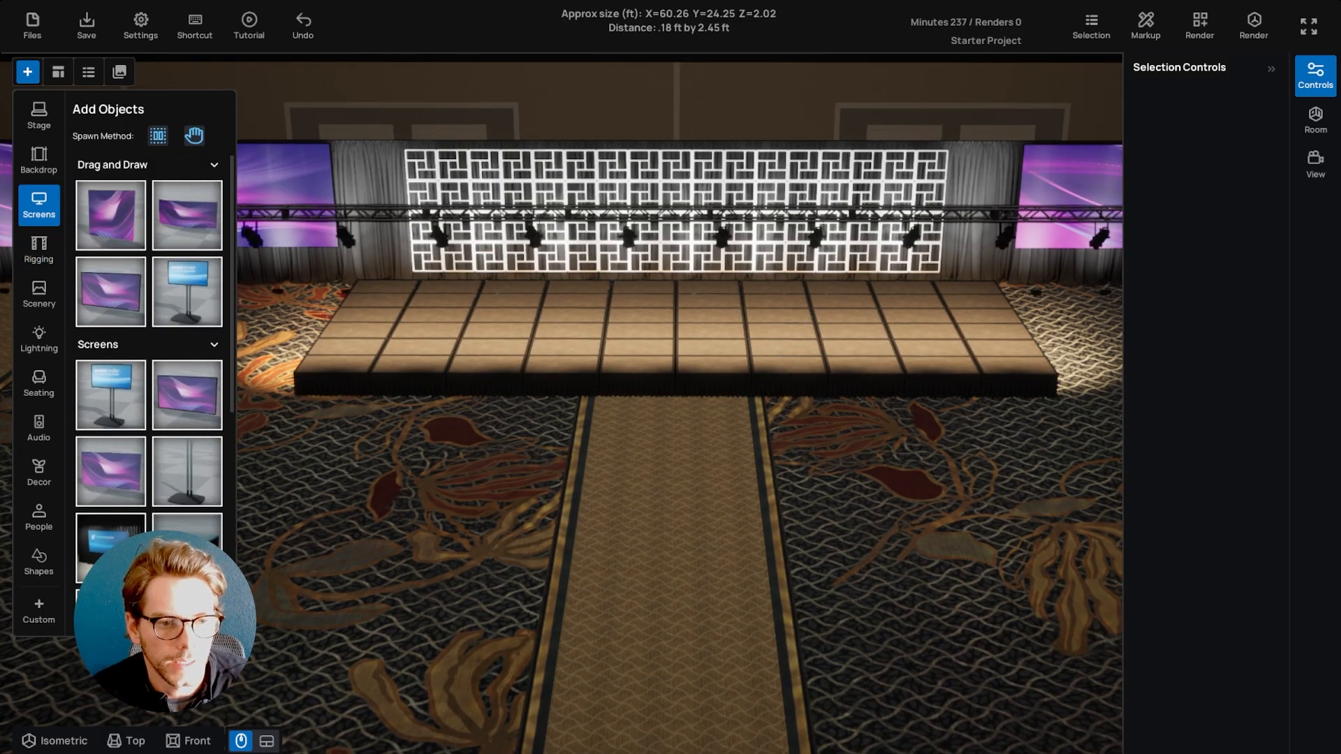
pyautogui.moveTo(110, 471); pyautogui.dragTo(642, 510)
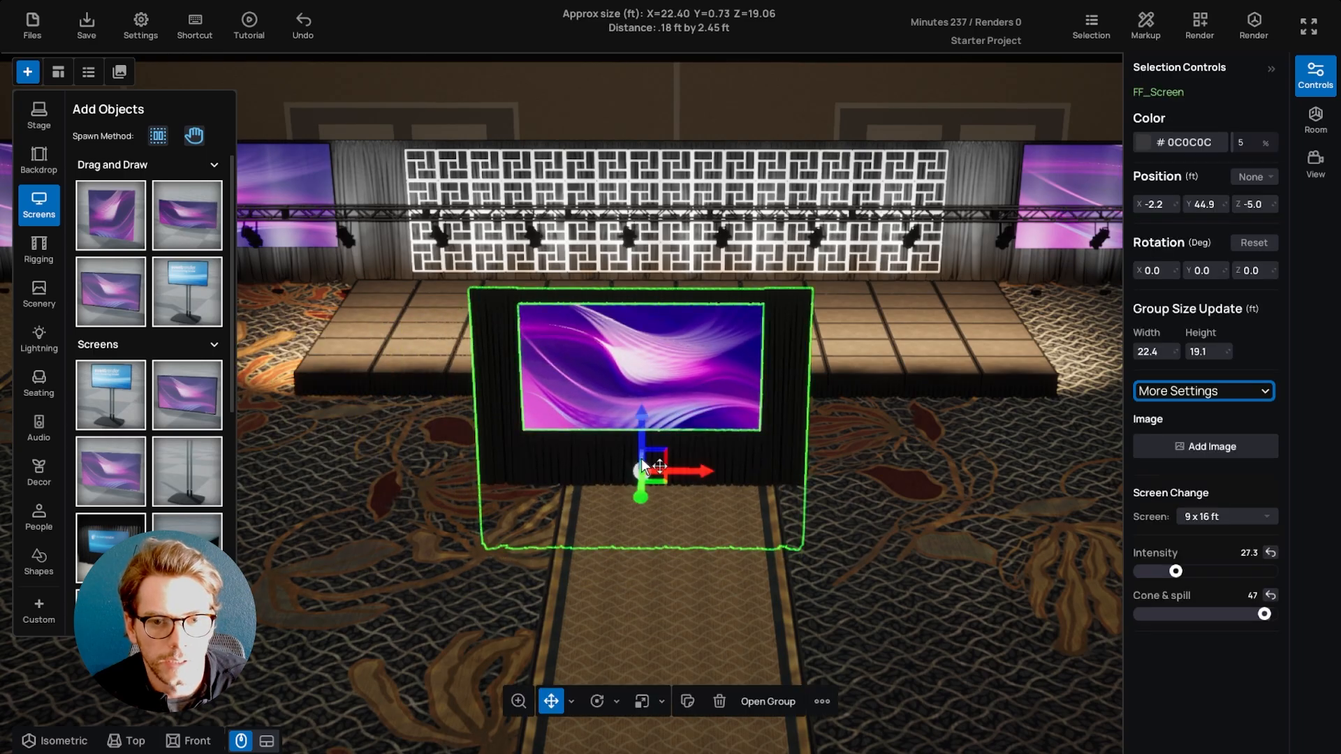
pyautogui.moveTo(632, 438); pyautogui.dragTo(625, 377)
pyautogui.scroll(1, 623, 384)
pyautogui.moveTo(623, 390); pyautogui.dragTo(631, 325, button='right')
pyautogui.scroll(2, 584, 338)
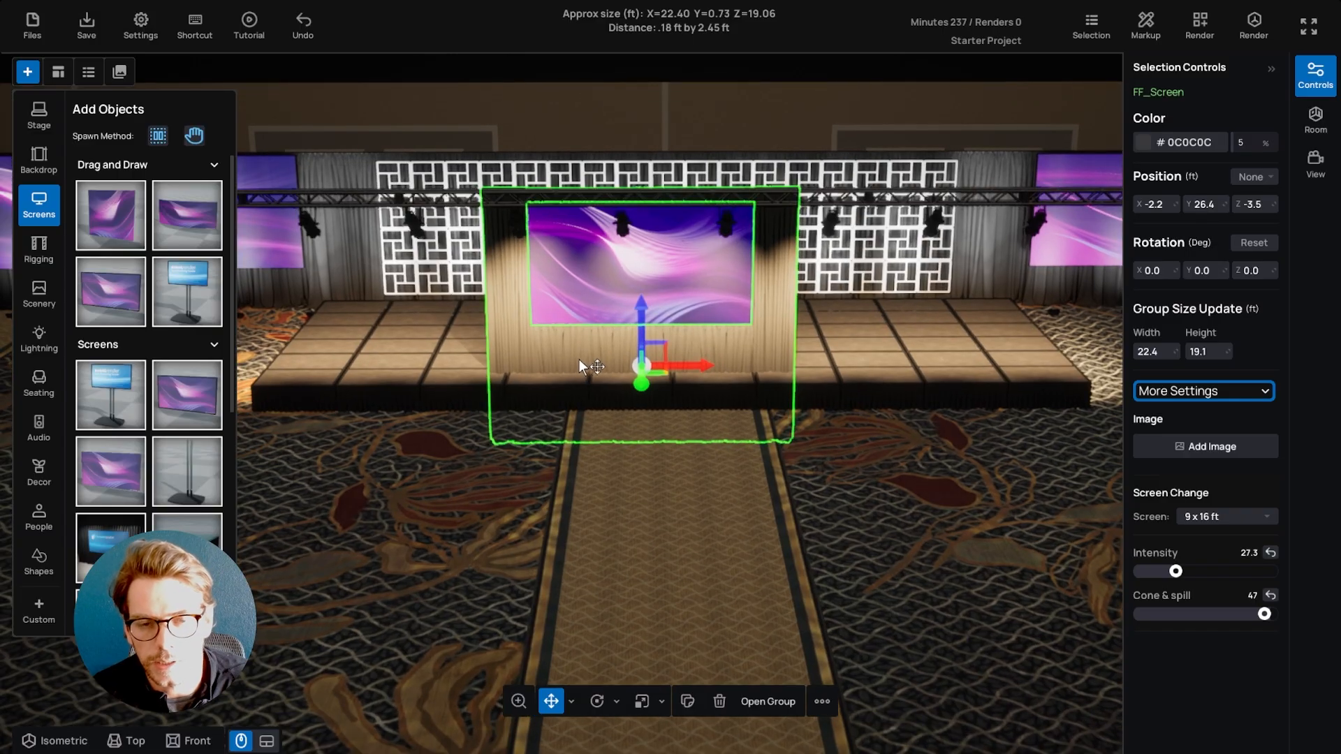
pyautogui.scroll(2, 569, 361)
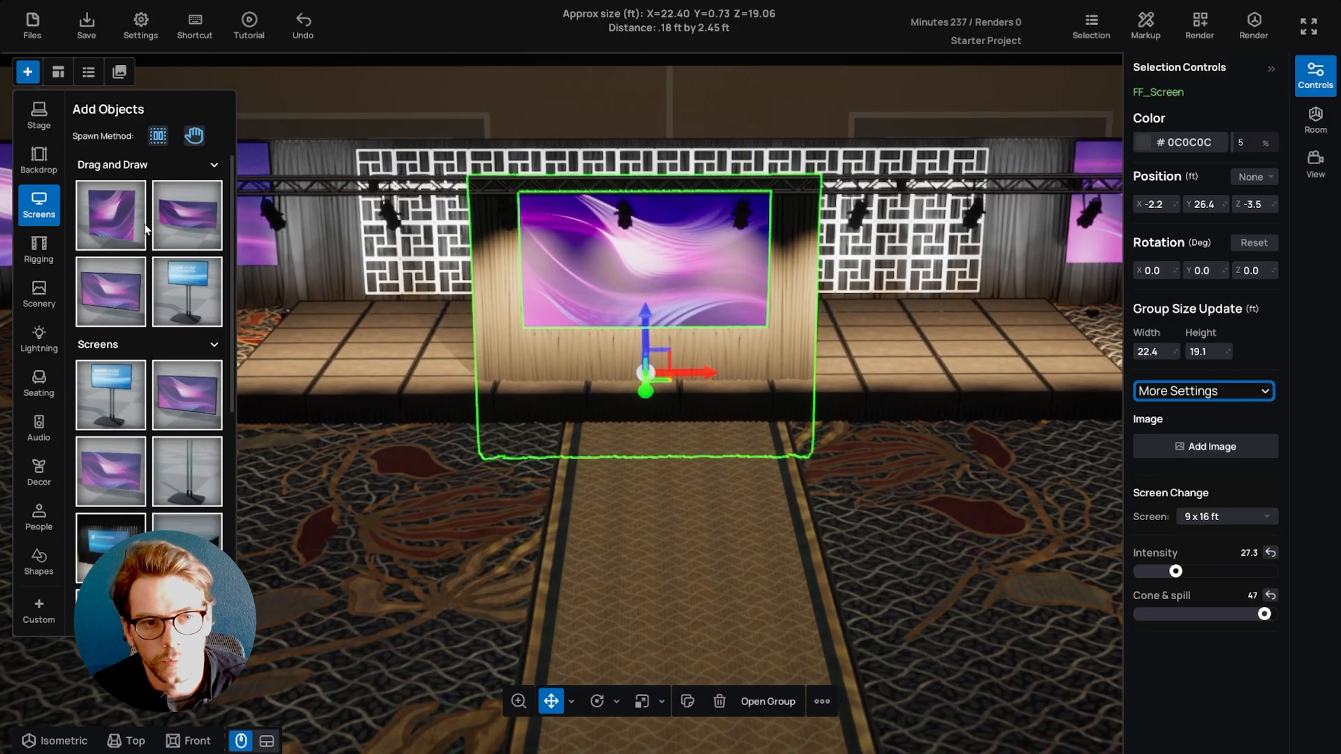
pyautogui.scroll(-3, 525, 507)
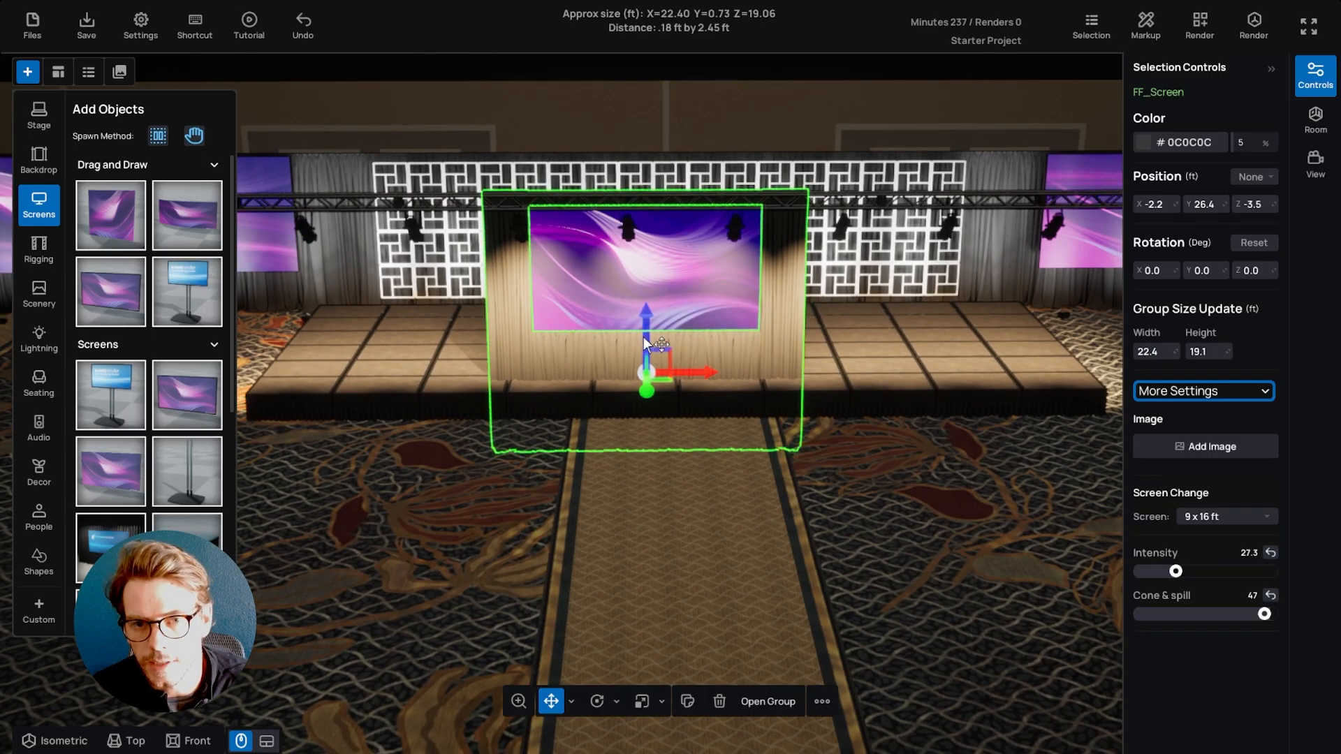
# Examine the available preset screen sizes for the draped screen.
pyautogui.click(1187, 517)
pyautogui.click(1215, 516)
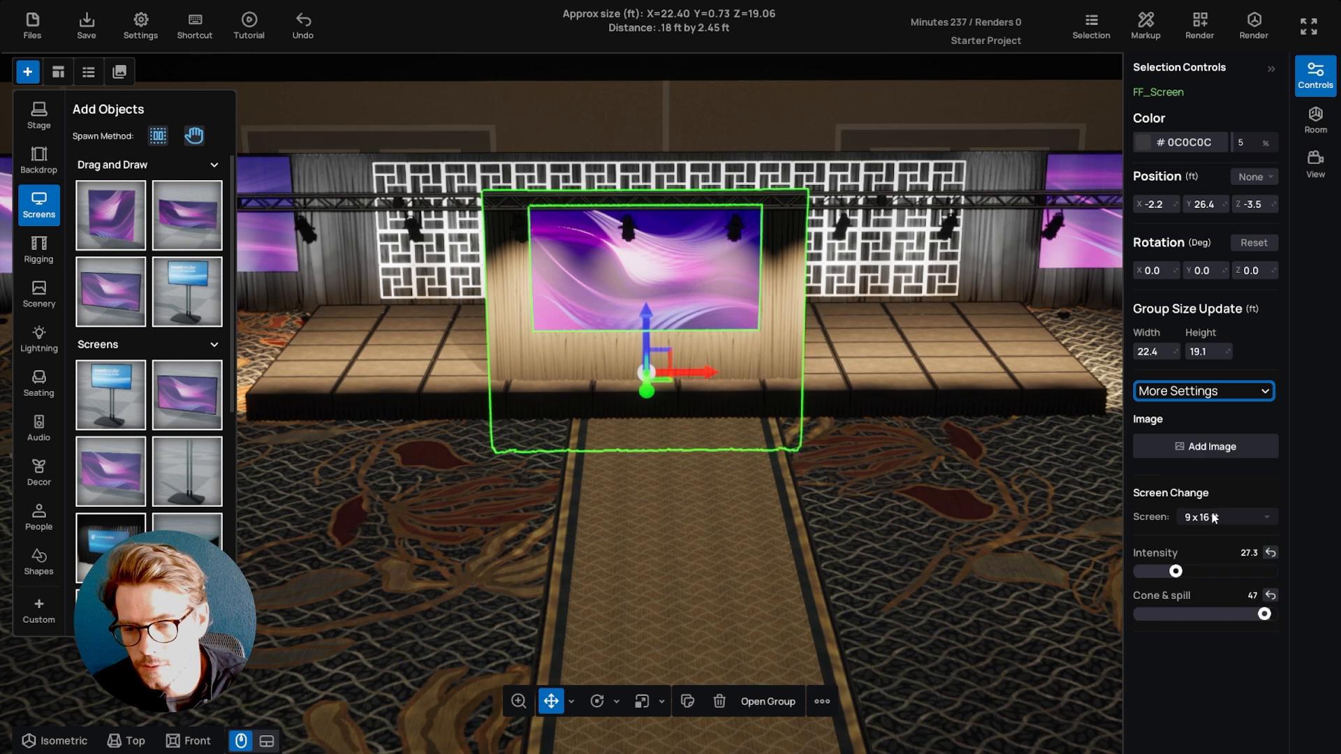
pyautogui.click(1203, 516)
pyautogui.click(1215, 517)
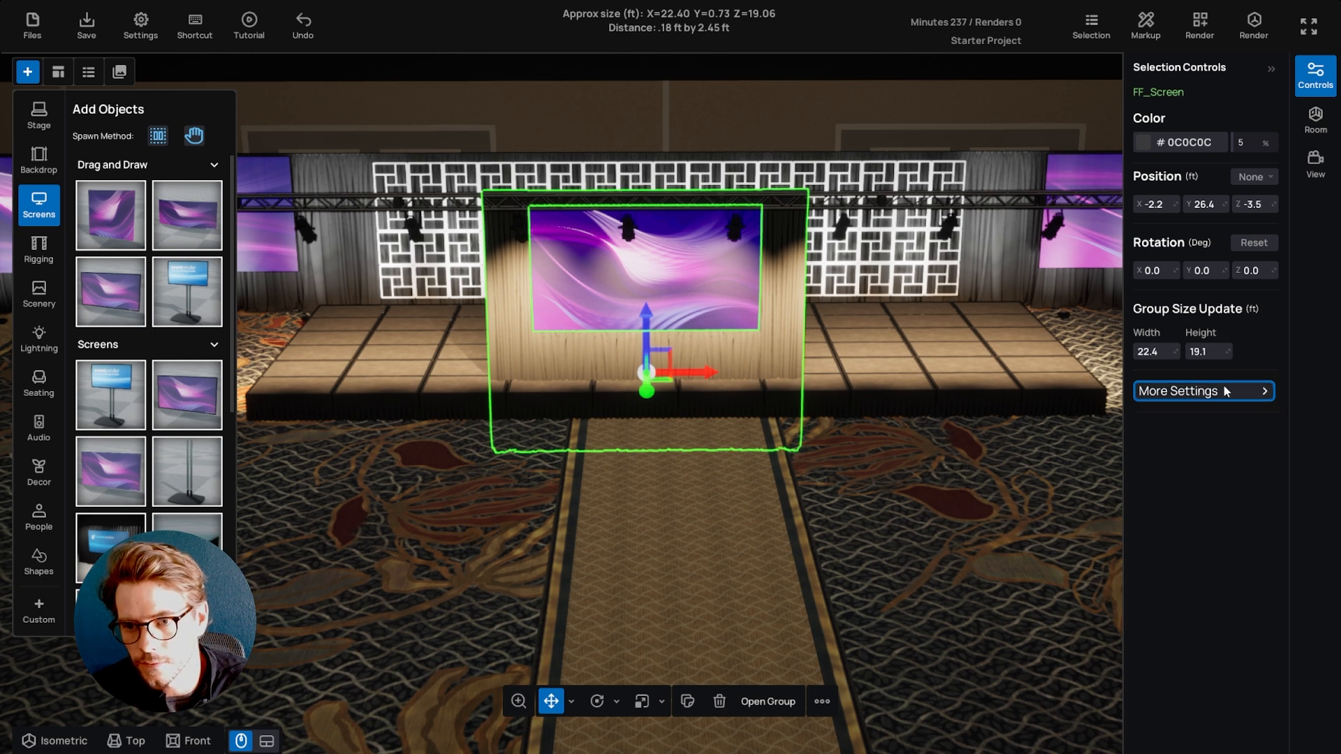
pyautogui.click(1206, 517)
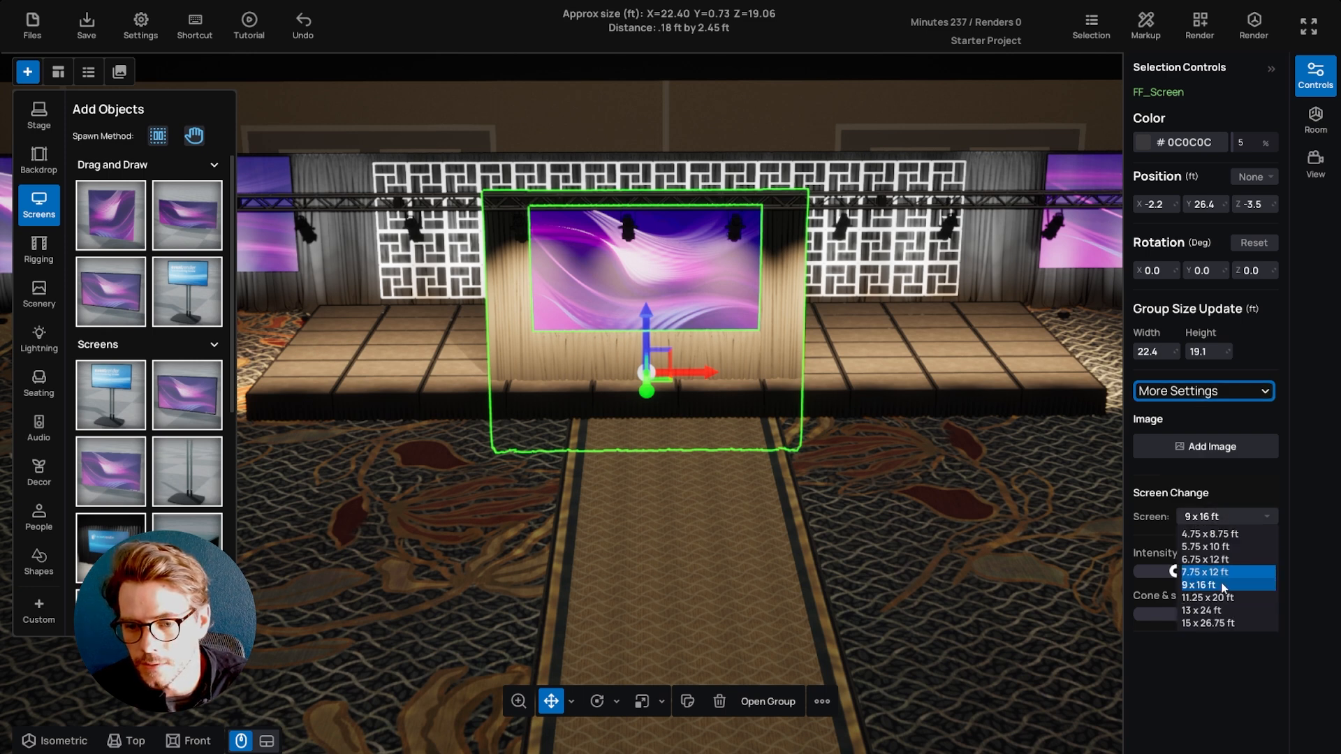
pyautogui.click(1226, 517)
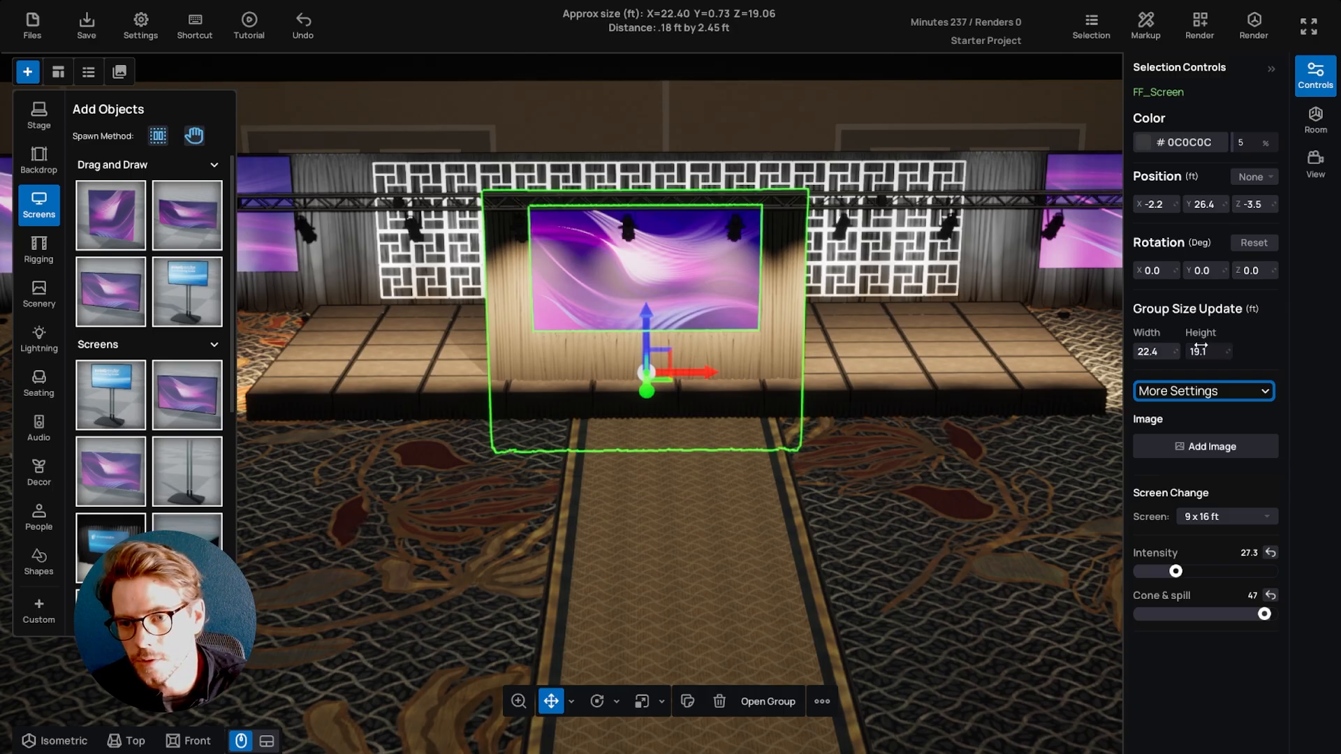
# Shift the draped screen about 1 ft along the X axis.
pyautogui.moveTo(1049, 419); pyautogui.dragTo(1025, 424, button='right')
pyautogui.scroll(1, 1025, 423)
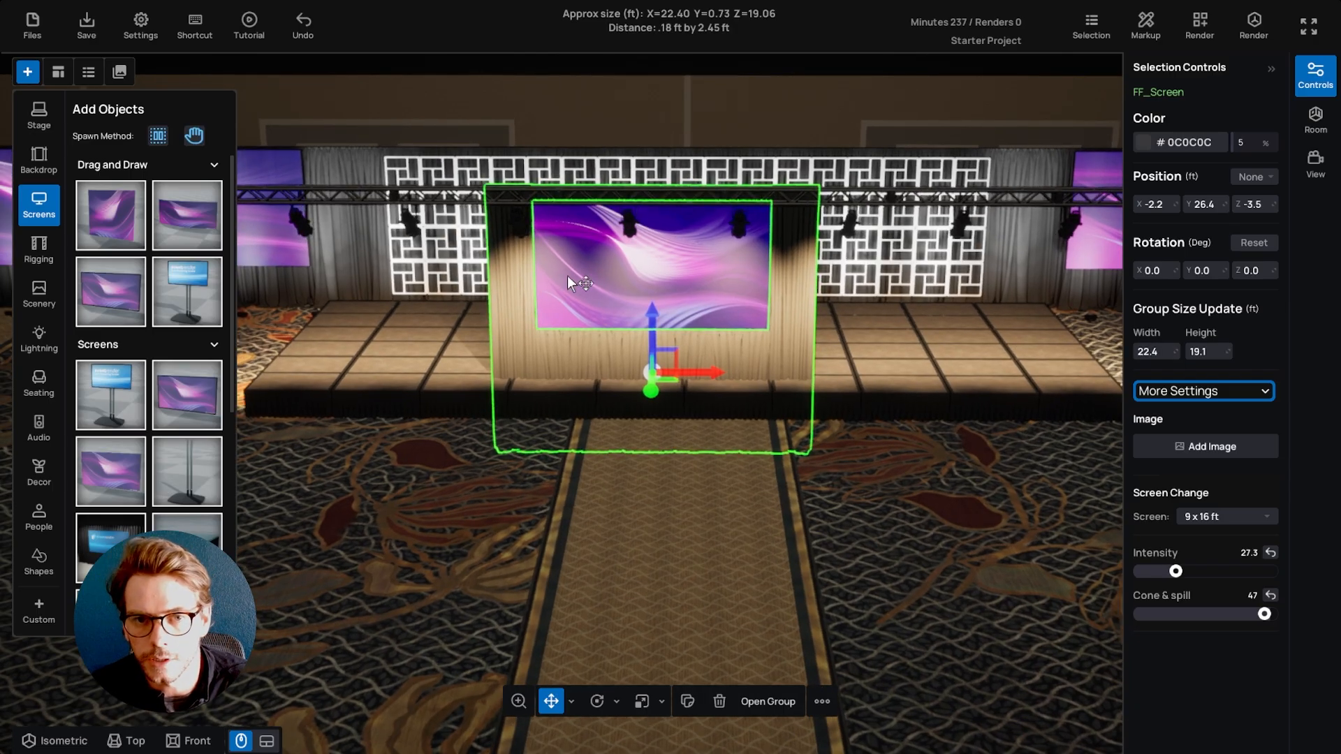
pyautogui.scroll(-1, 509, 292)
pyautogui.scroll(1, 515, 288)
pyautogui.scroll(-1, 519, 284)
pyautogui.scroll(2, 518, 295)
pyautogui.moveTo(518, 295); pyautogui.dragTo(527, 291, button='right')
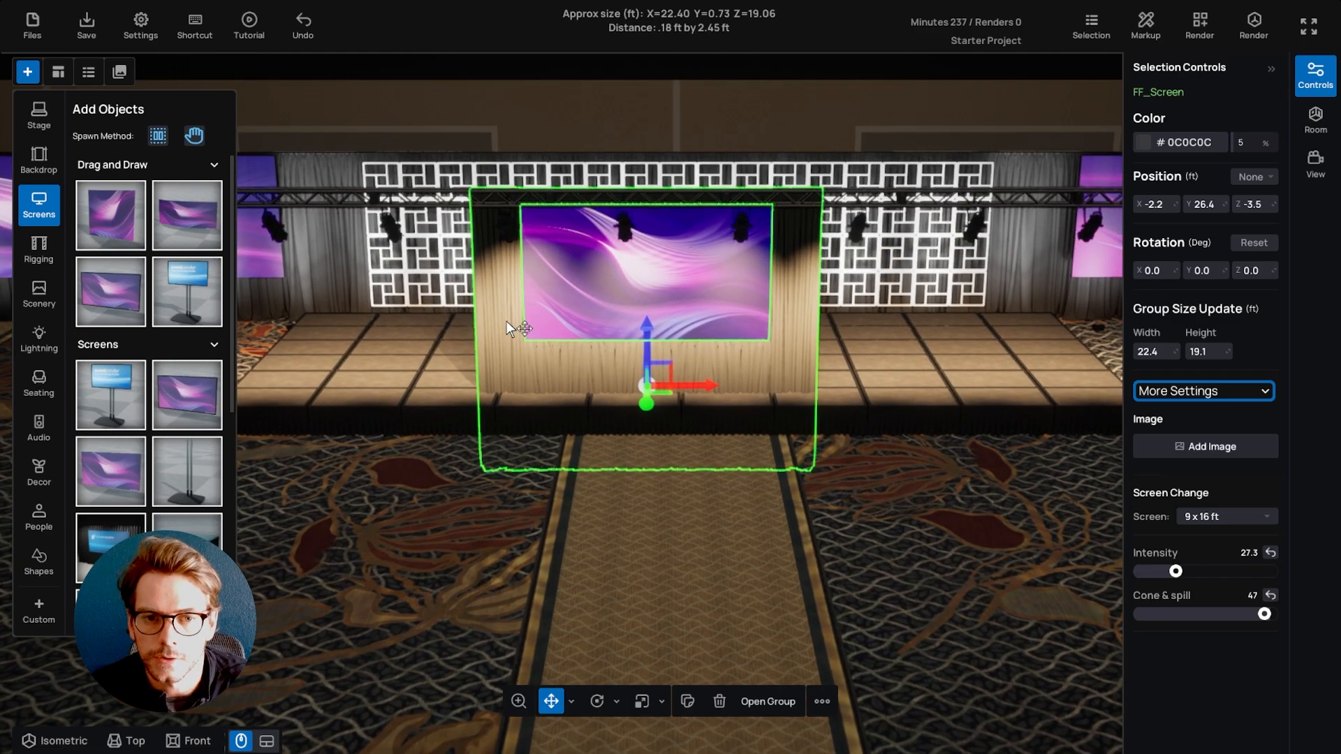
pyautogui.moveTo(610, 316); pyautogui.dragTo(514, 282, button='right')
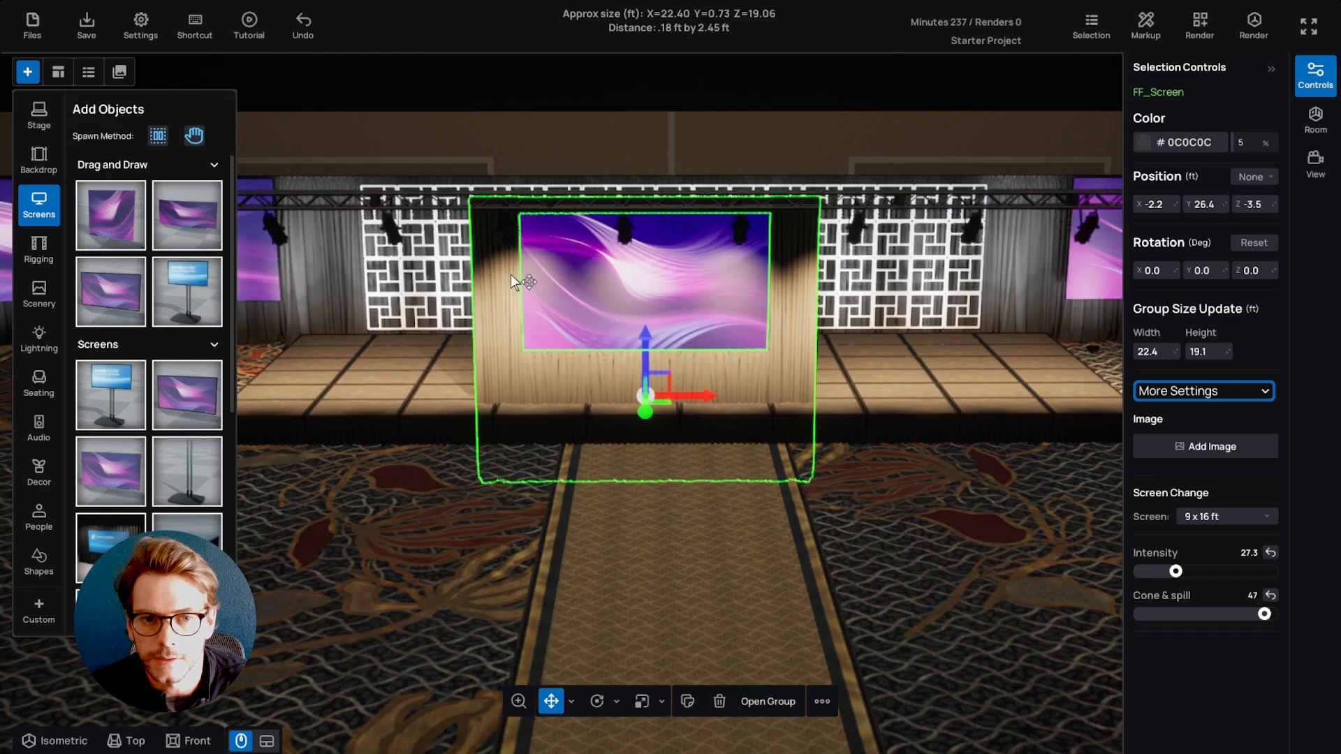
pyautogui.moveTo(673, 419); pyautogui.dragTo(675, 385, button='right')
pyautogui.moveTo(698, 393); pyautogui.dragTo(715, 393)
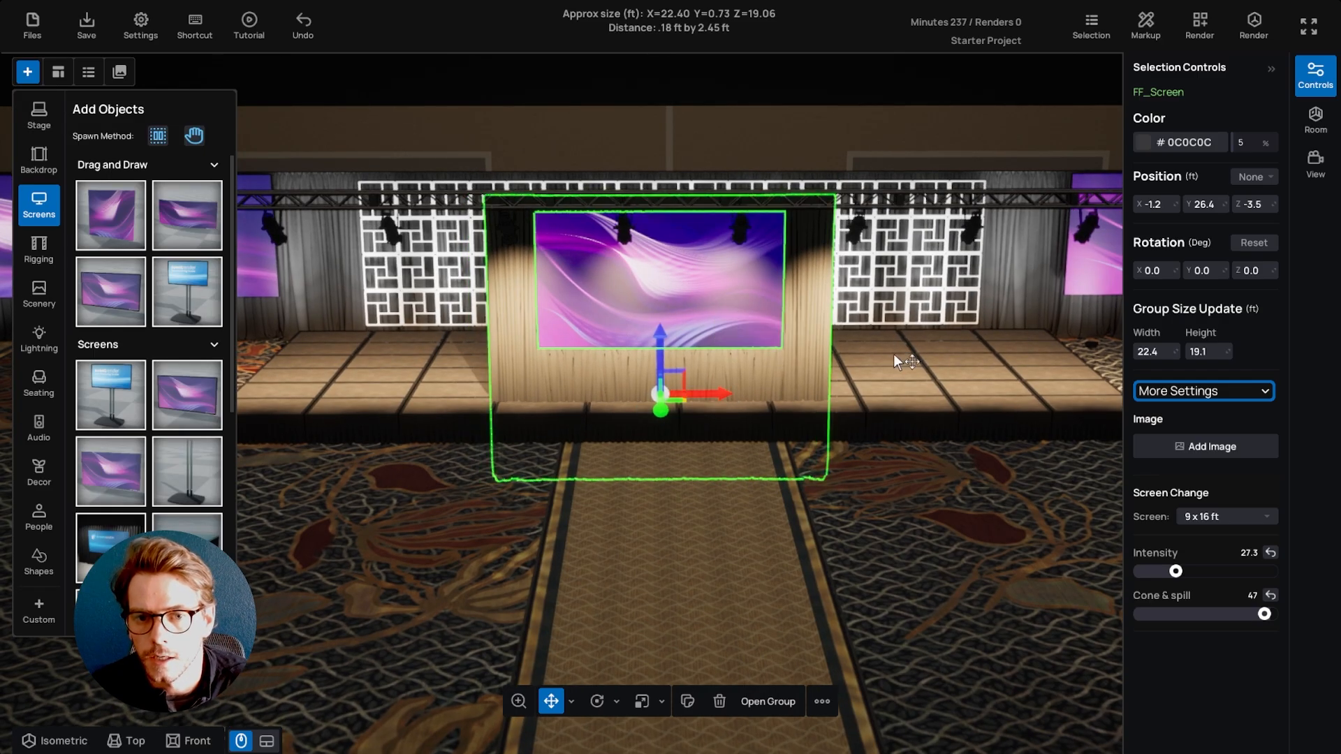
# Delete the draped screen from in front of the stage.
pyautogui.scroll(2, 712, 380)
pyautogui.scroll(-1, 692, 353)
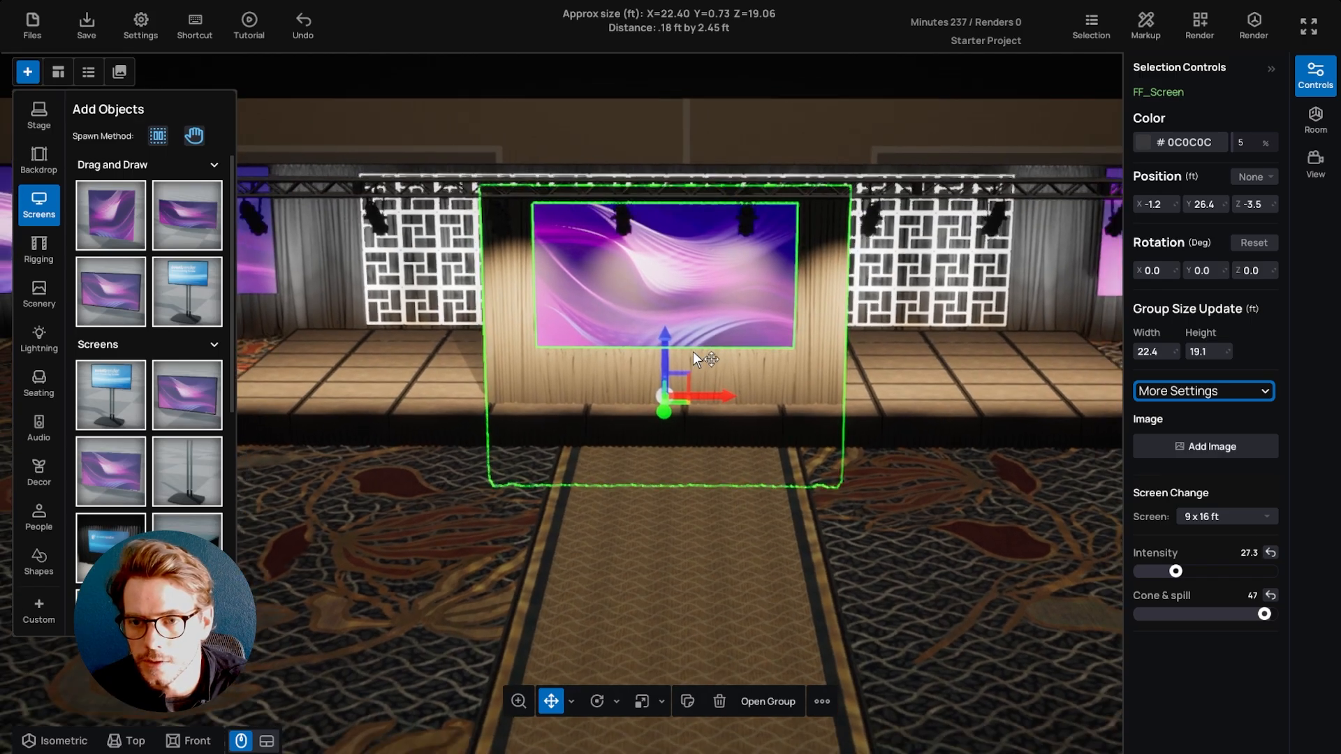
pyautogui.moveTo(692, 350); pyautogui.dragTo(706, 346, button='right')
pyautogui.scroll(1, 985, 454)
pyautogui.moveTo(986, 454); pyautogui.dragTo(979, 479, button='right')
pyautogui.scroll(-1, 978, 476)
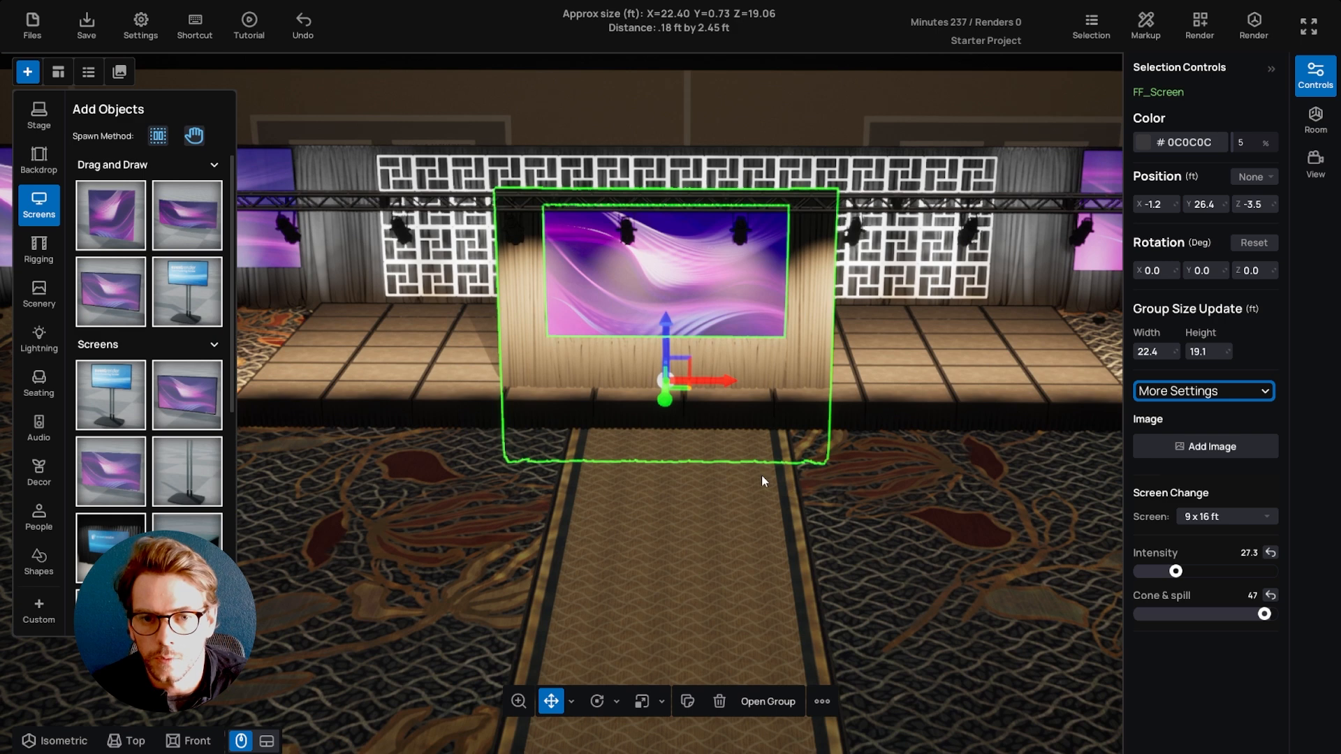
pyautogui.moveTo(575, 292); pyautogui.dragTo(609, 262, button='right')
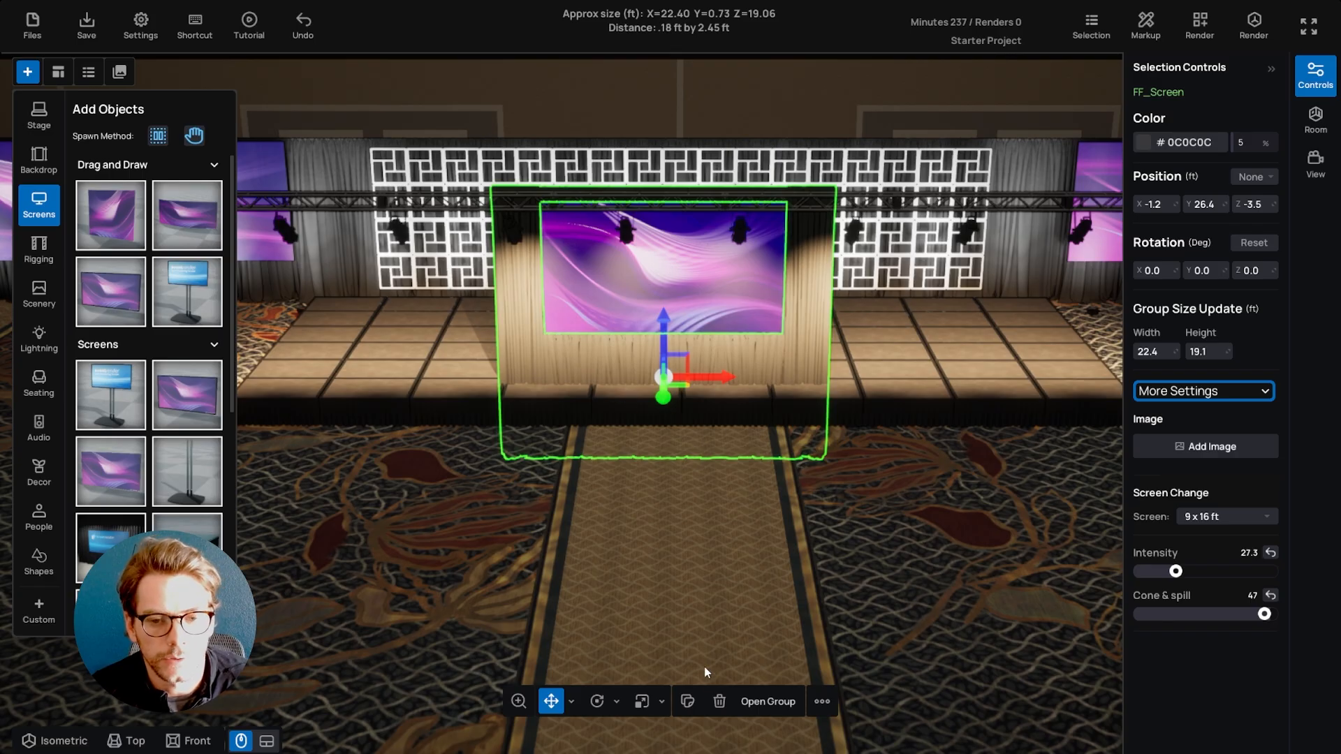
pyautogui.click(719, 701)
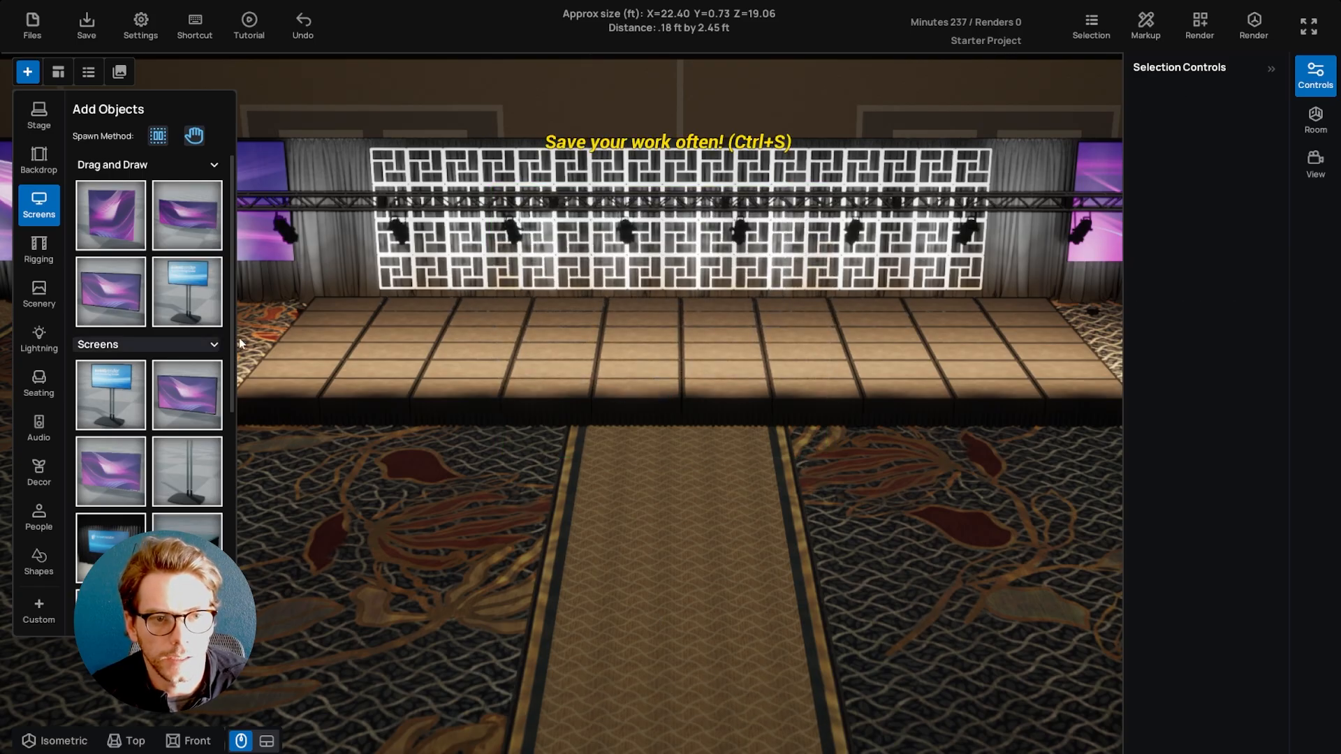
# Draw a standless TV screen in front of the stage, size it 16 ft wide by 9 ft high and nudge it along the Y axis.
pyautogui.moveTo(111, 293)
pyautogui.mouseDown()
pyautogui.moveTo(508, 479)
pyautogui.moveTo(852, 479)
pyautogui.mouseUp()
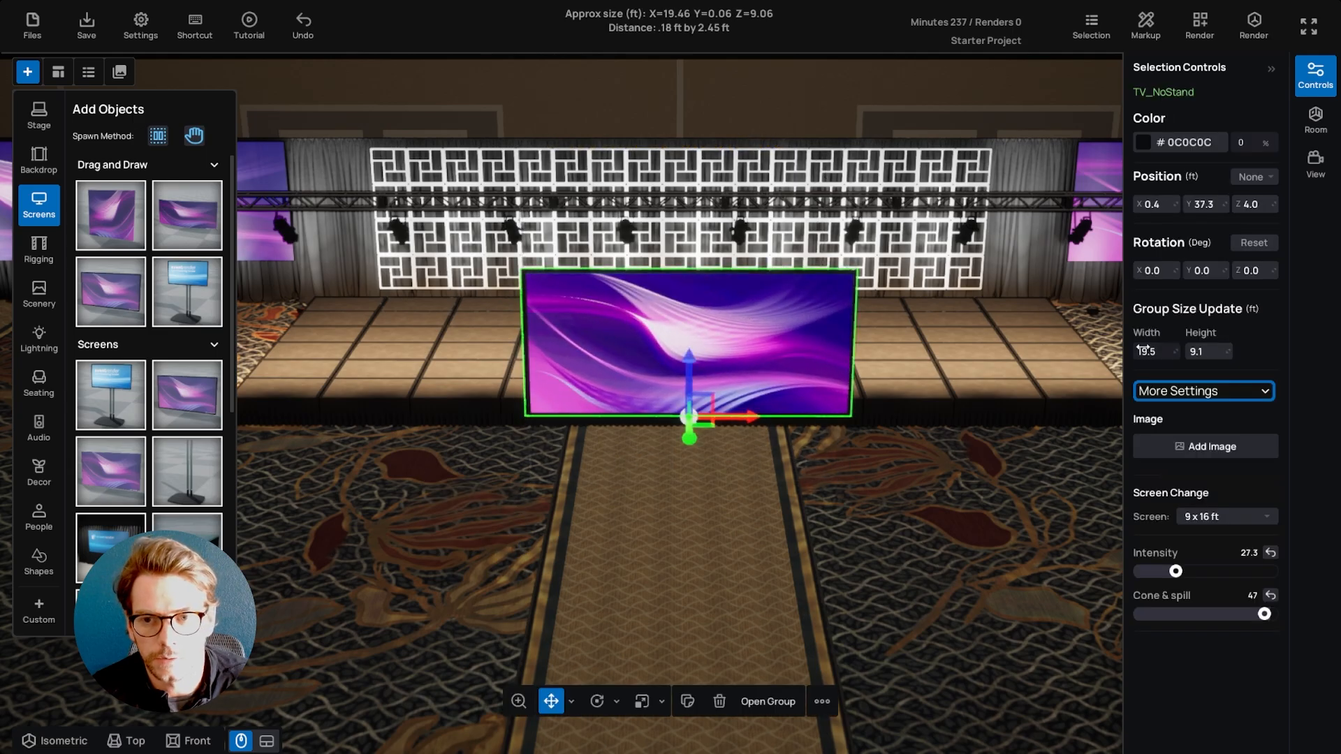
pyautogui.write('16')
pyautogui.press('Tab')
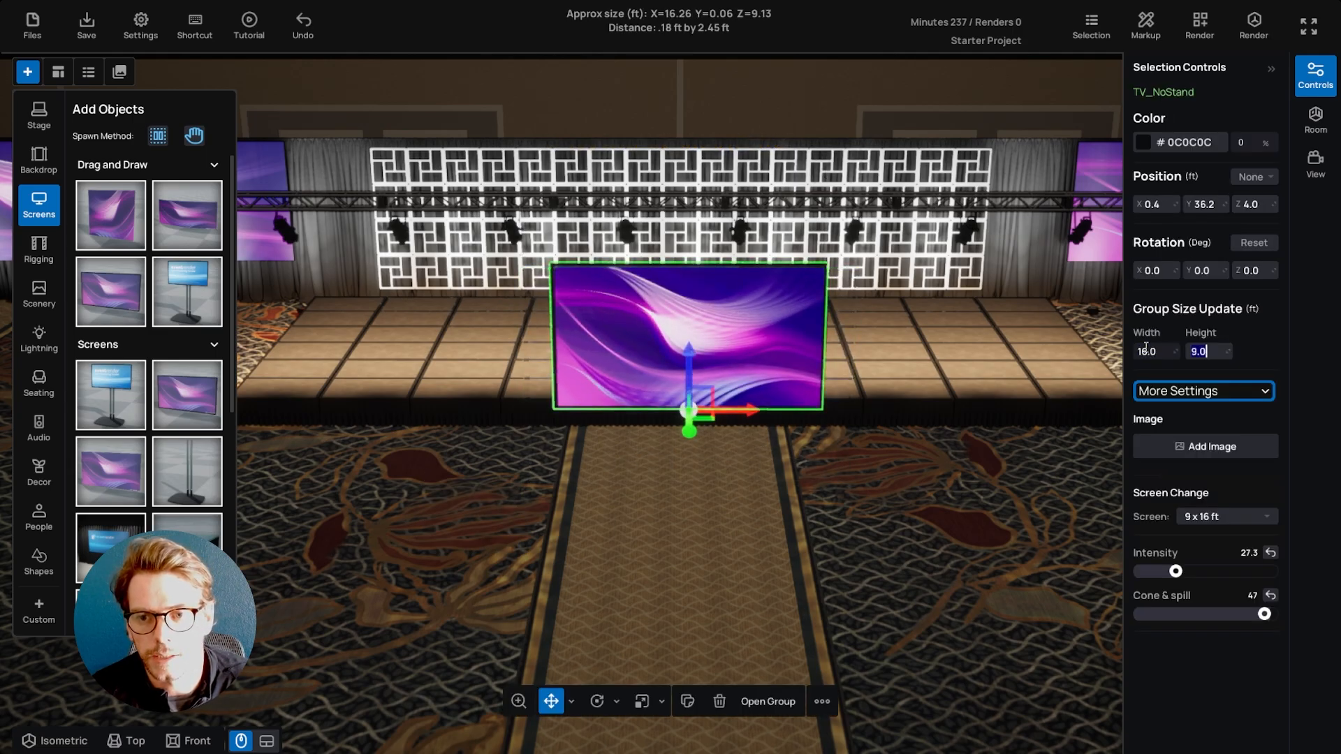
pyautogui.moveTo(675, 438); pyautogui.dragTo(726, 438, button='right')
pyautogui.moveTo(686, 425)
pyautogui.mouseDown()
pyautogui.moveTo(660, 391)
pyautogui.moveTo(671, 438)
pyautogui.mouseUp()
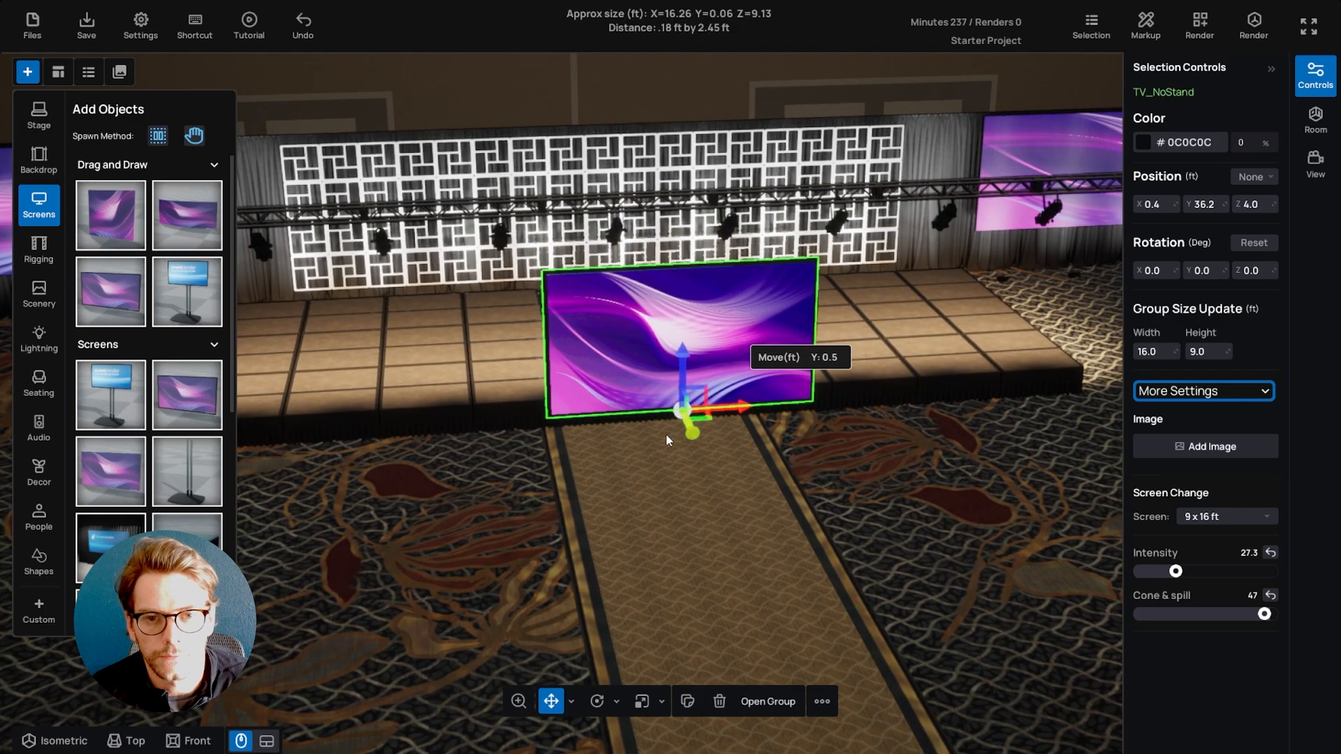
pyautogui.press('Escape')
# Place a black pipe-and-drape panel, unlock its size, center it on the TV screen and resize it to about 15.3 ft wide by 5.3 ft high.
pyautogui.click(37, 166)
pyautogui.moveTo(183, 396); pyautogui.dragTo(469, 548)
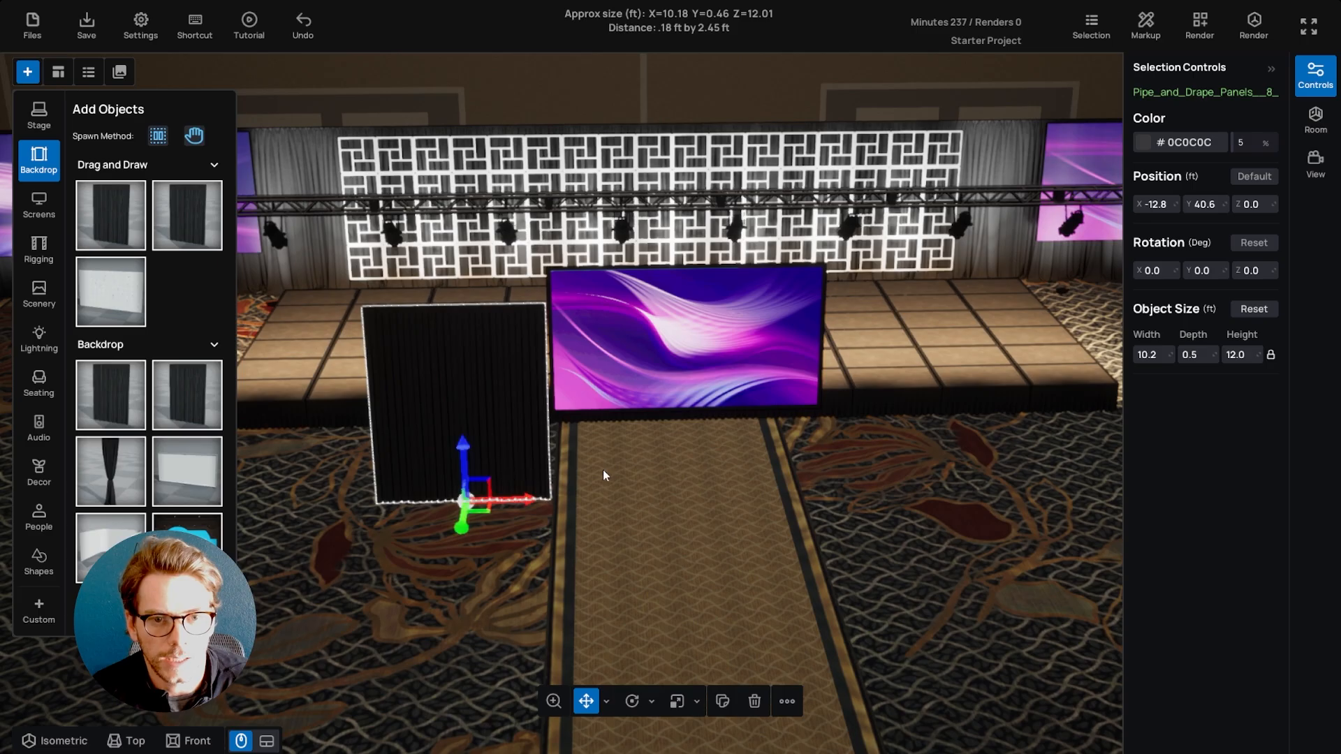
pyautogui.moveTo(1162, 360); pyautogui.dragTo(1044, 356)
pyautogui.click(1270, 354)
pyautogui.moveTo(511, 504); pyautogui.dragTo(735, 510)
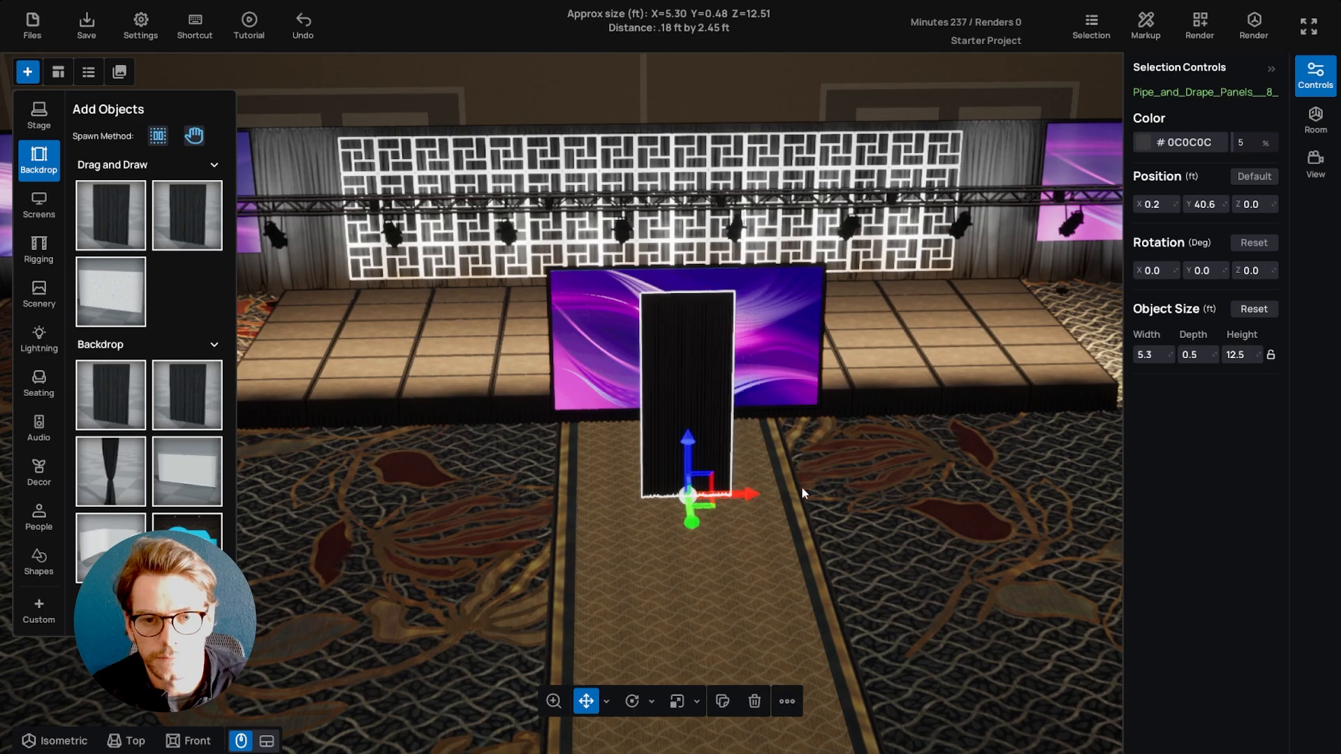
pyautogui.moveTo(1248, 356)
pyautogui.mouseDown()
pyautogui.moveTo(1171, 355)
pyautogui.moveTo(1225, 356)
pyautogui.mouseUp()
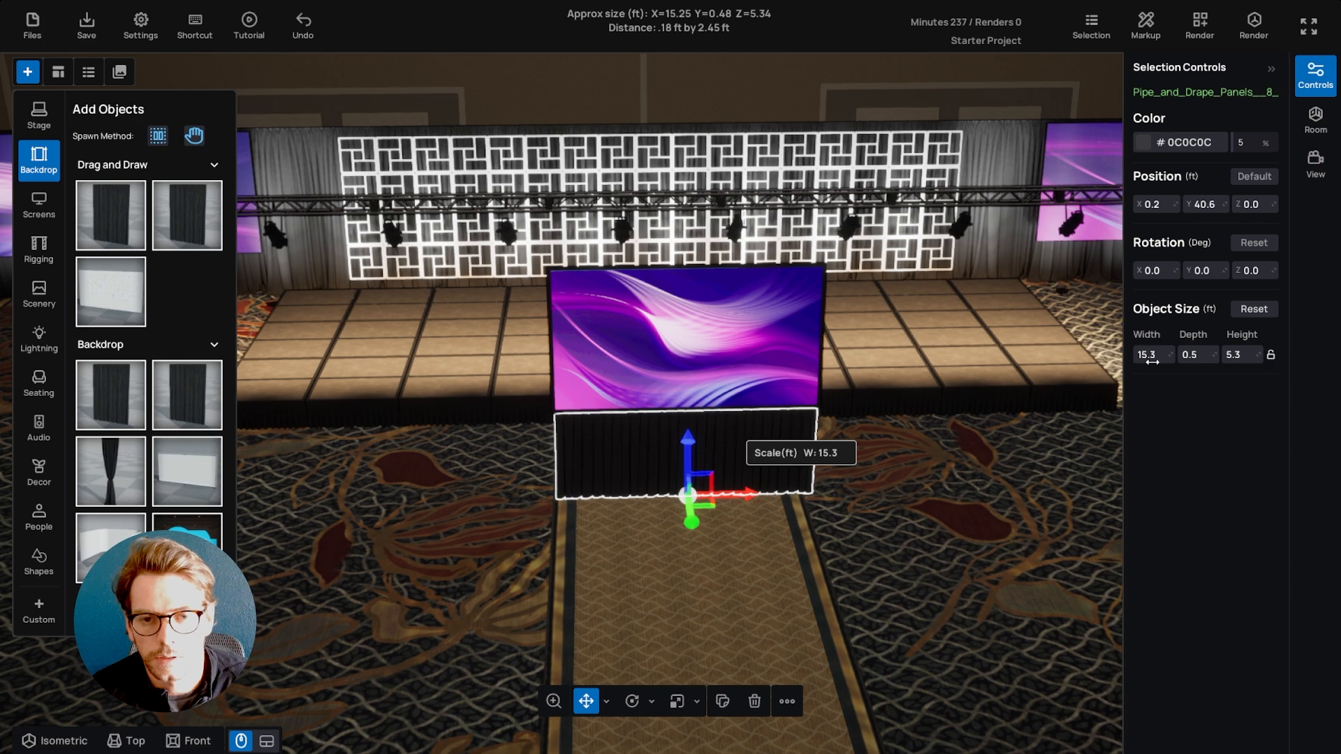
# Move the black drape panel back until it sits directly beneath the TV screen as a skirt.
pyautogui.moveTo(850, 516); pyautogui.dragTo(747, 542)
pyautogui.click(673, 493)
pyautogui.press('f')
pyautogui.moveTo(655, 521); pyautogui.dragTo(638, 354)
pyautogui.moveTo(757, 396); pyautogui.dragTo(698, 458)
pyautogui.moveTo(768, 419); pyautogui.dragTo(433, 335)
pyautogui.click(769, 518)
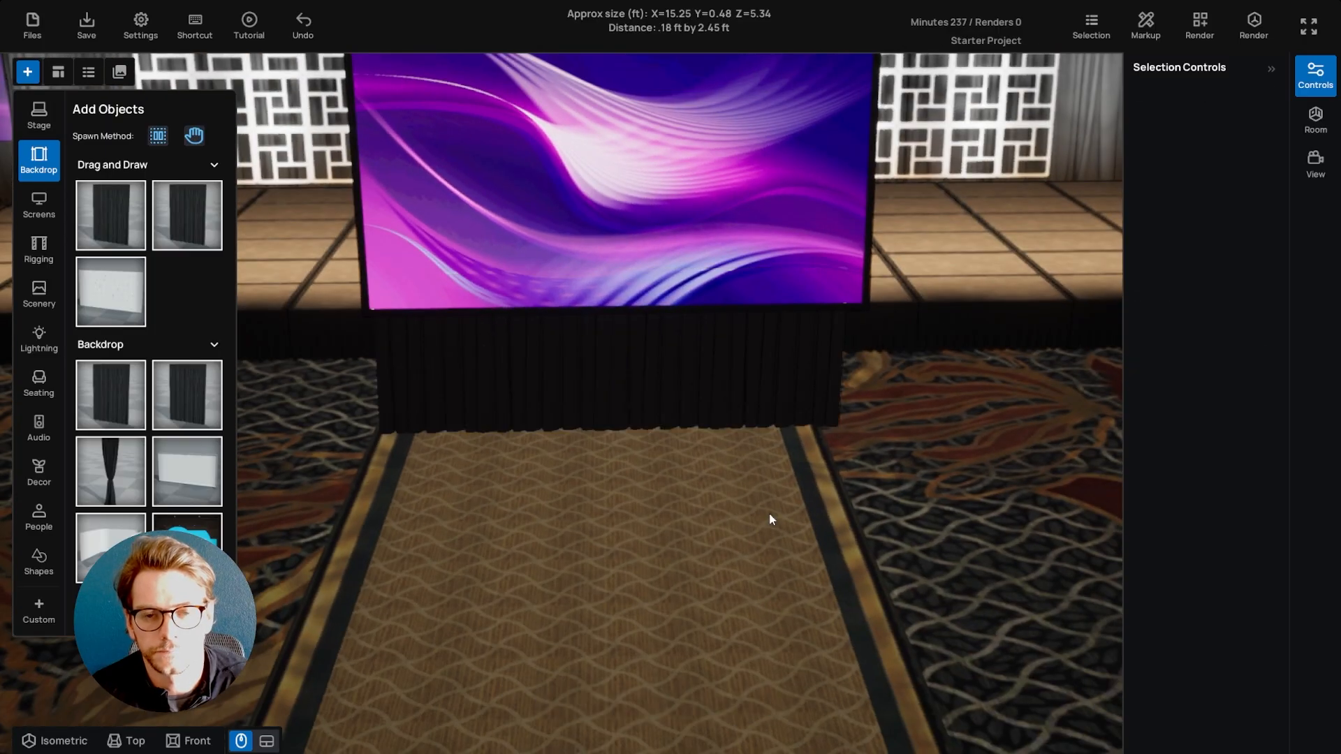
pyautogui.scroll(-3, 726, 512)
pyautogui.moveTo(727, 513); pyautogui.dragTo(690, 522)
pyautogui.scroll(1, 721, 472)
pyautogui.scroll(2, 520, 576)
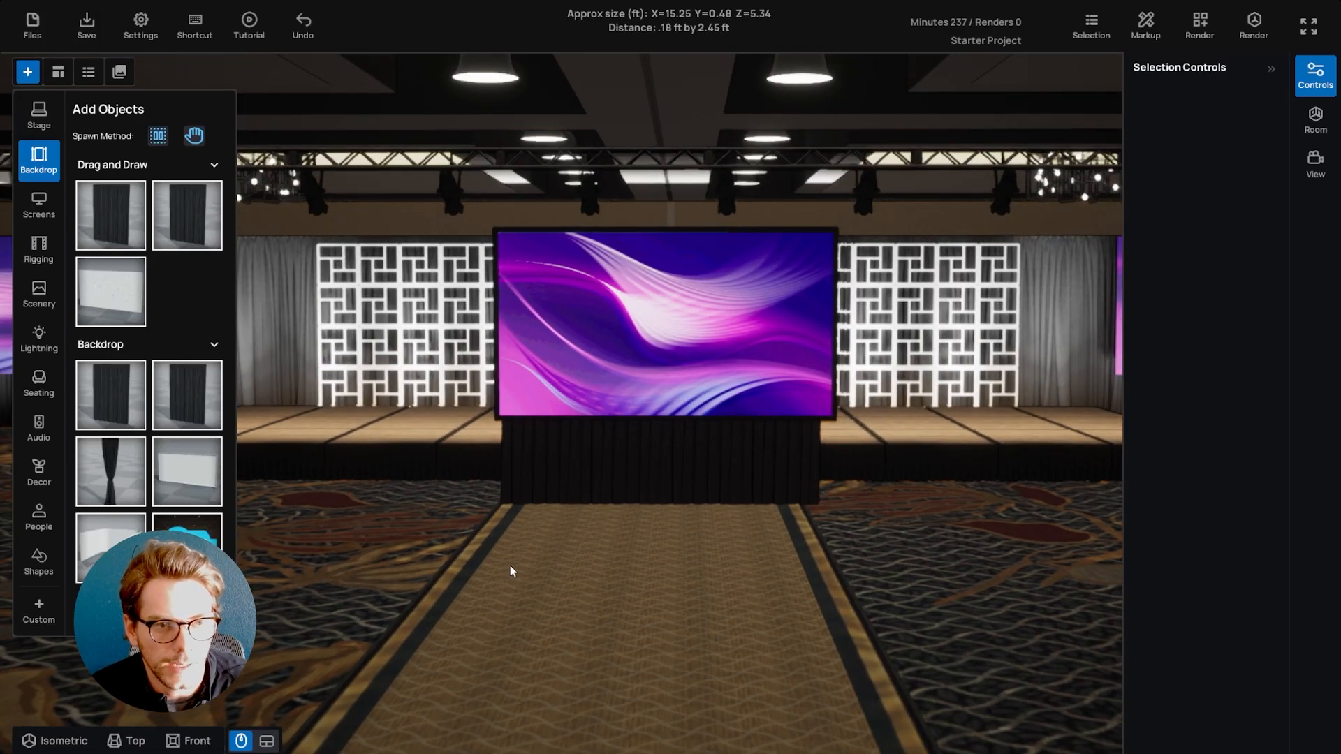
pyautogui.moveTo(548, 578); pyautogui.dragTo(624, 610)
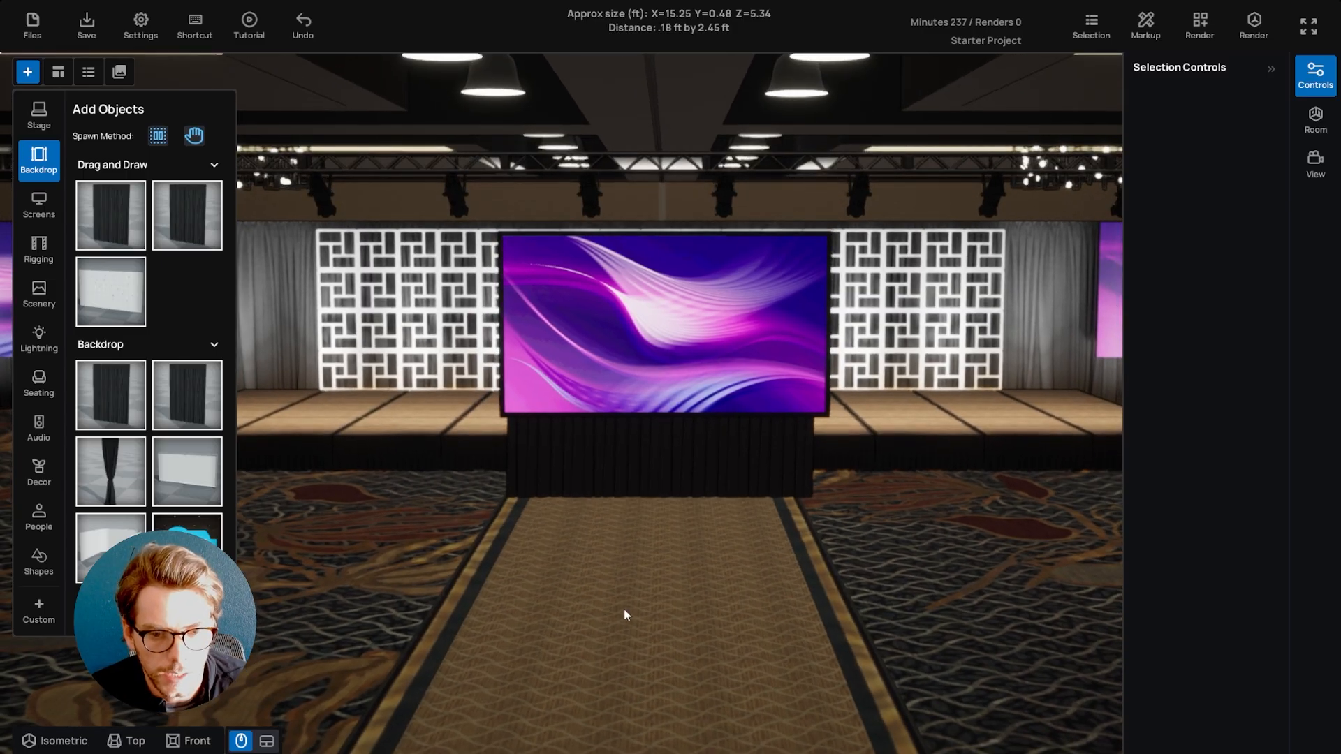